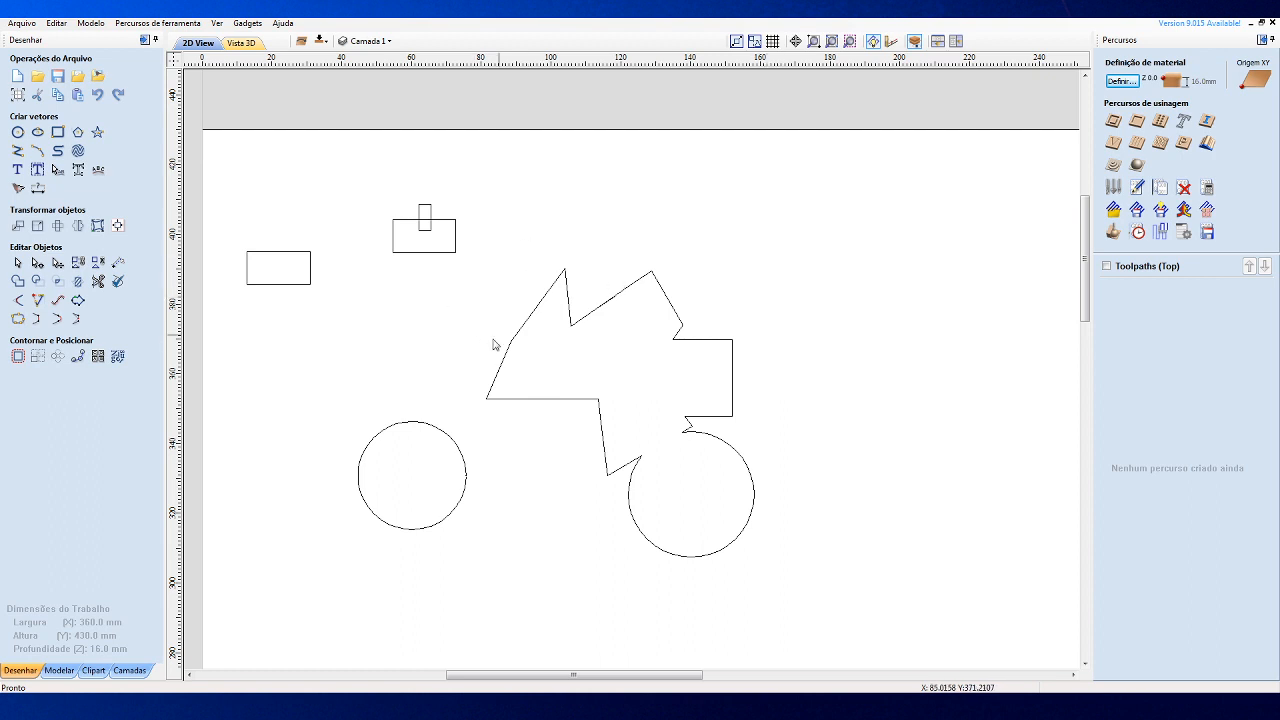
# Calculate an outside 2D cut toolpath 16 mm deep for the irregular outline and its overlapping lines, accepting that unsuitable open vectors are ignored.
pyautogui.click(526, 319)
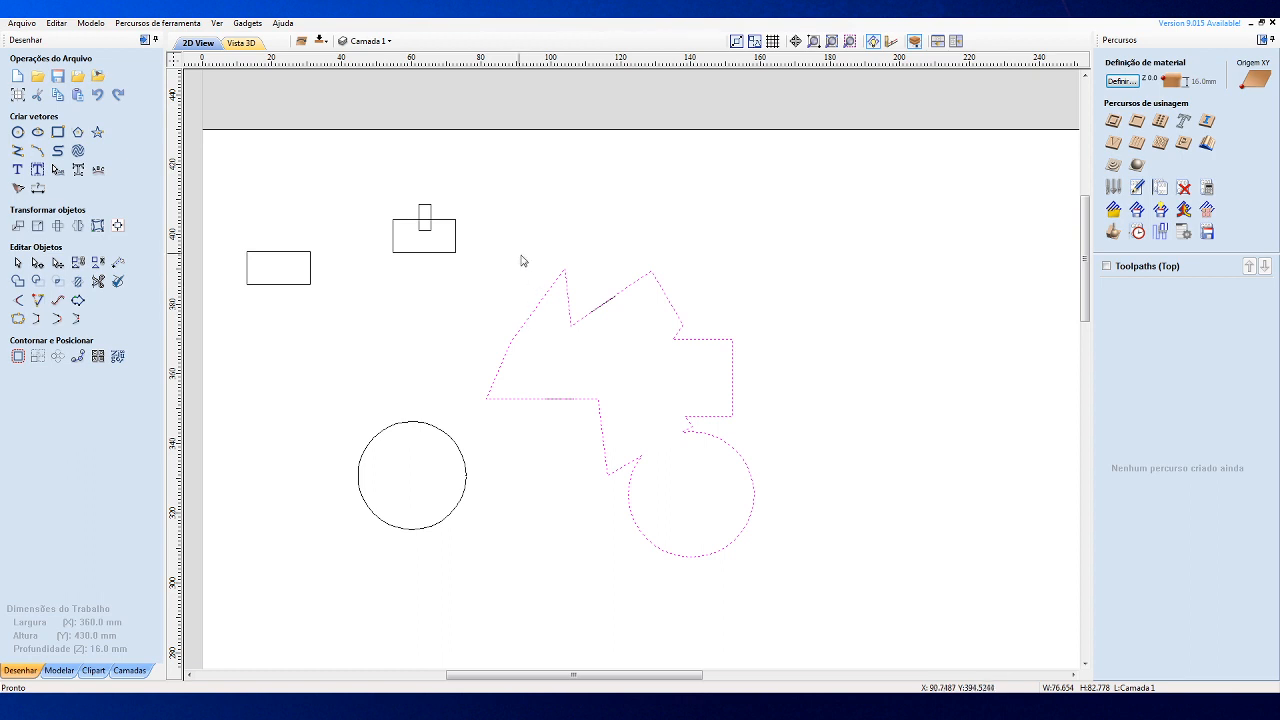
pyautogui.moveTo(466, 220); pyautogui.dragTo(867, 632)
pyautogui.click(1115, 122)
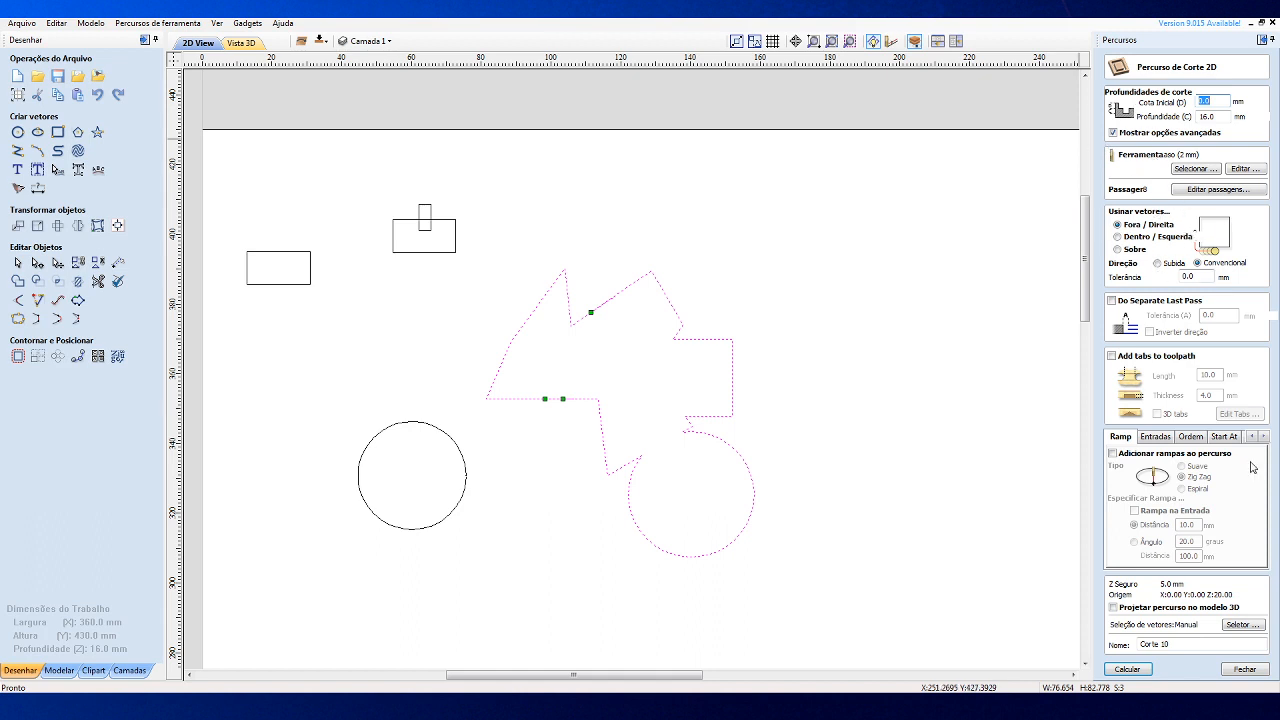
pyautogui.click(1125, 668)
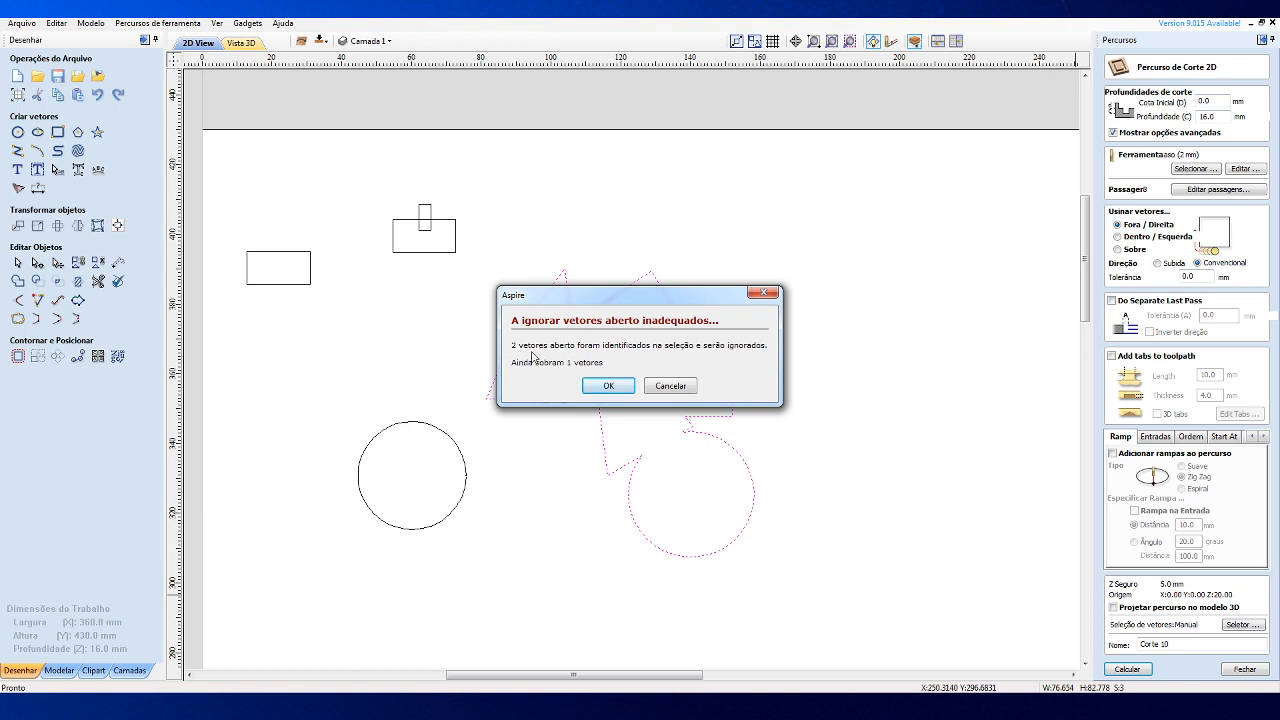
pyautogui.click(608, 386)
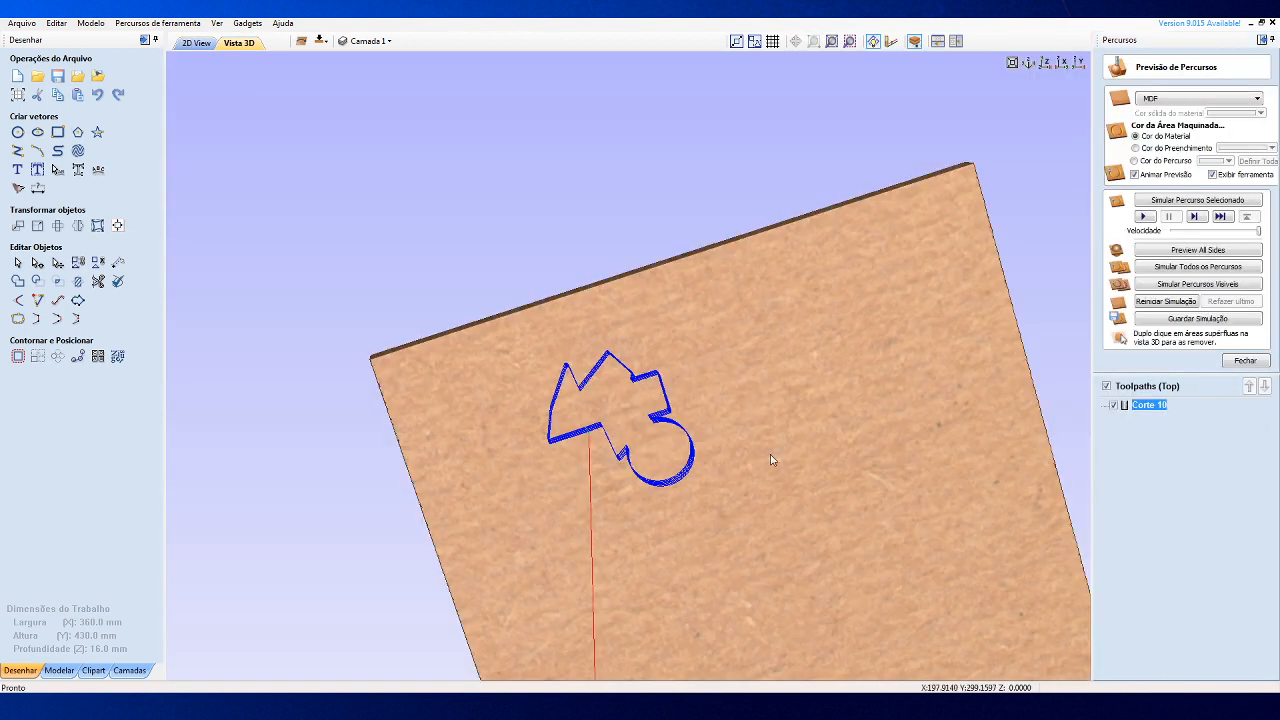
# Simulate the Corte 10 cut, remove the surrounding waste to inspect the part, and reset the simulation.
pyautogui.click(1144, 216)
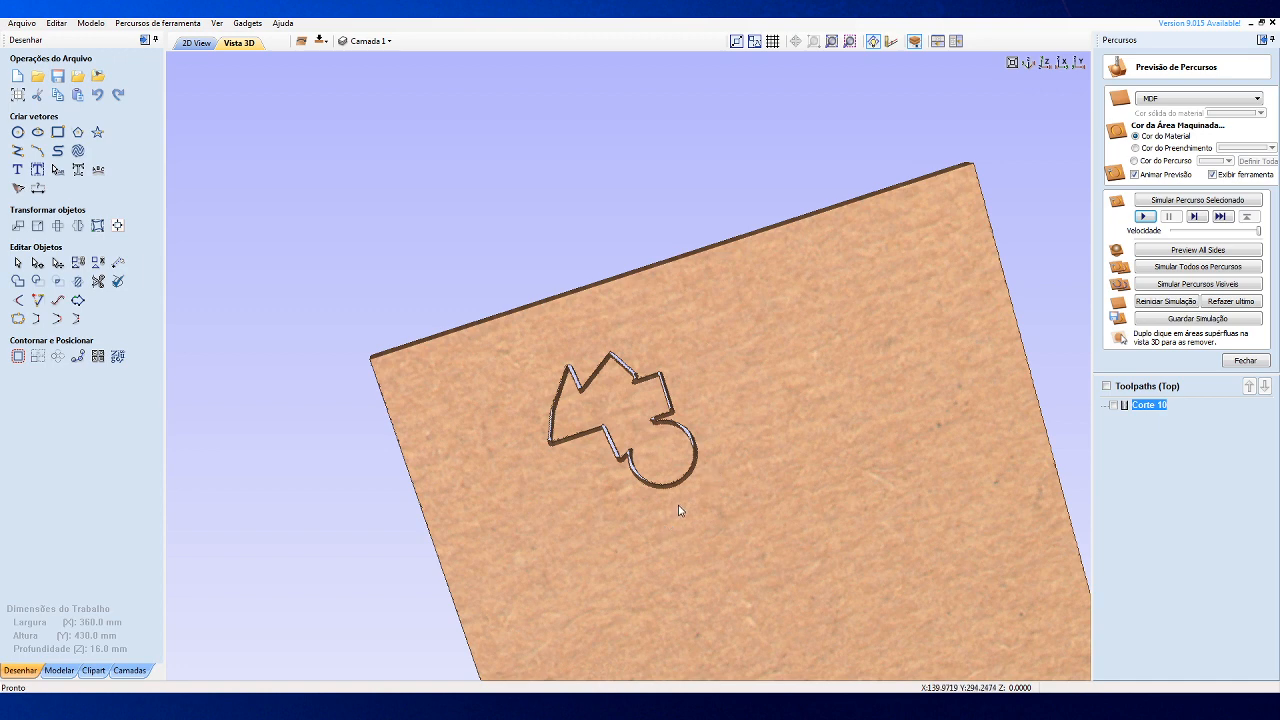
pyautogui.doubleClick(752, 421)
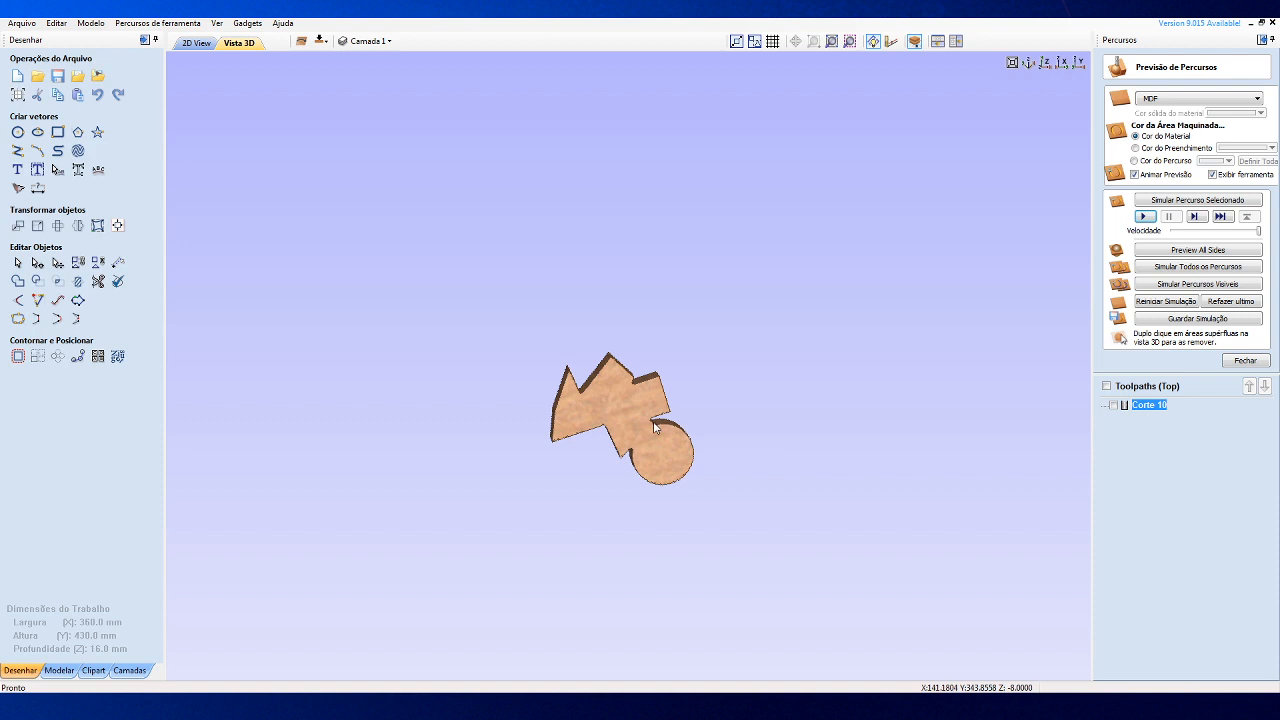
pyautogui.moveTo(645, 399); pyautogui.dragTo(656, 276, button='middle')
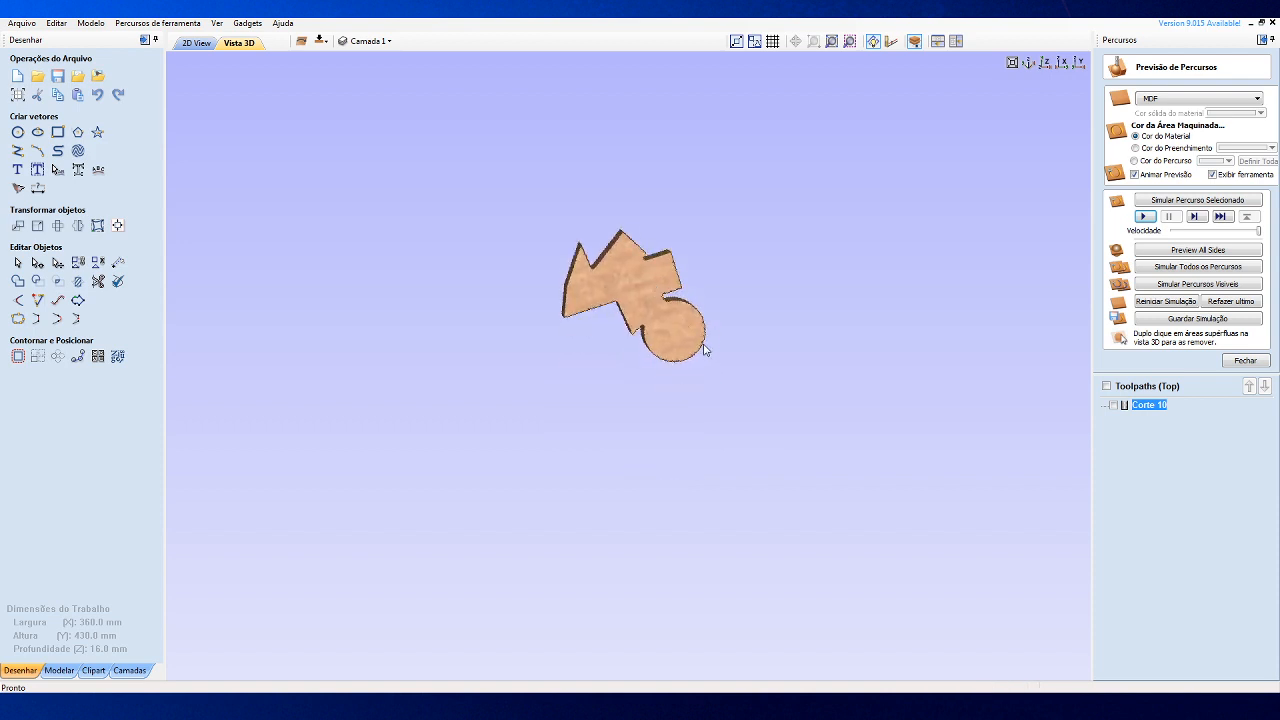
pyautogui.moveTo(699, 247); pyautogui.dragTo(695, 237)
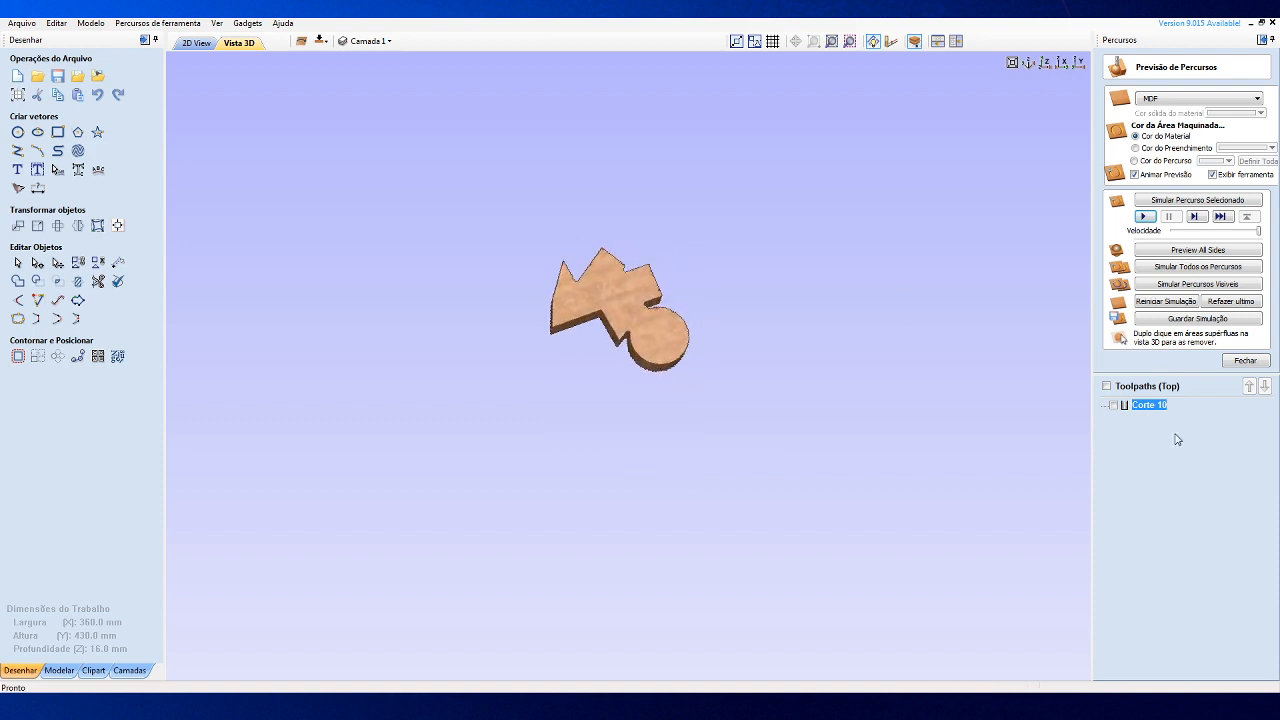
pyautogui.click(1152, 305)
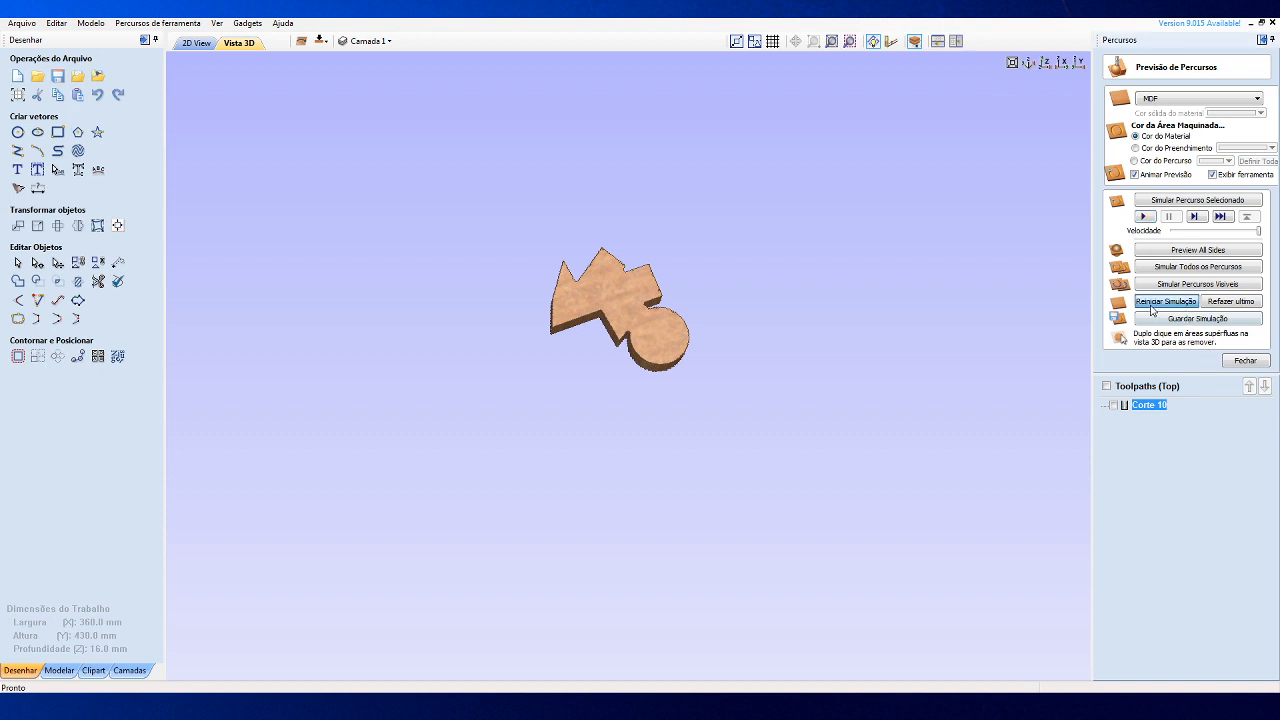
# Check the selected outline vectors in the 2D view with the Vector Validator.
pyautogui.click(203, 43)
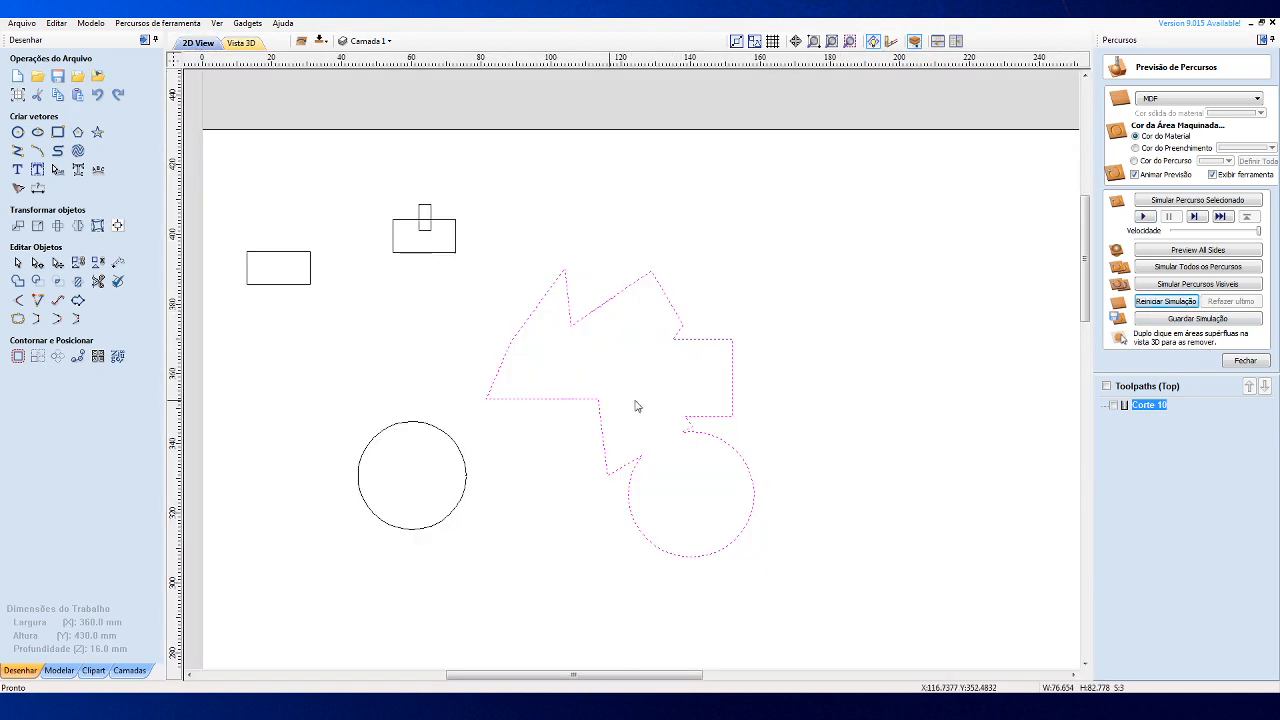
pyautogui.click(117, 284)
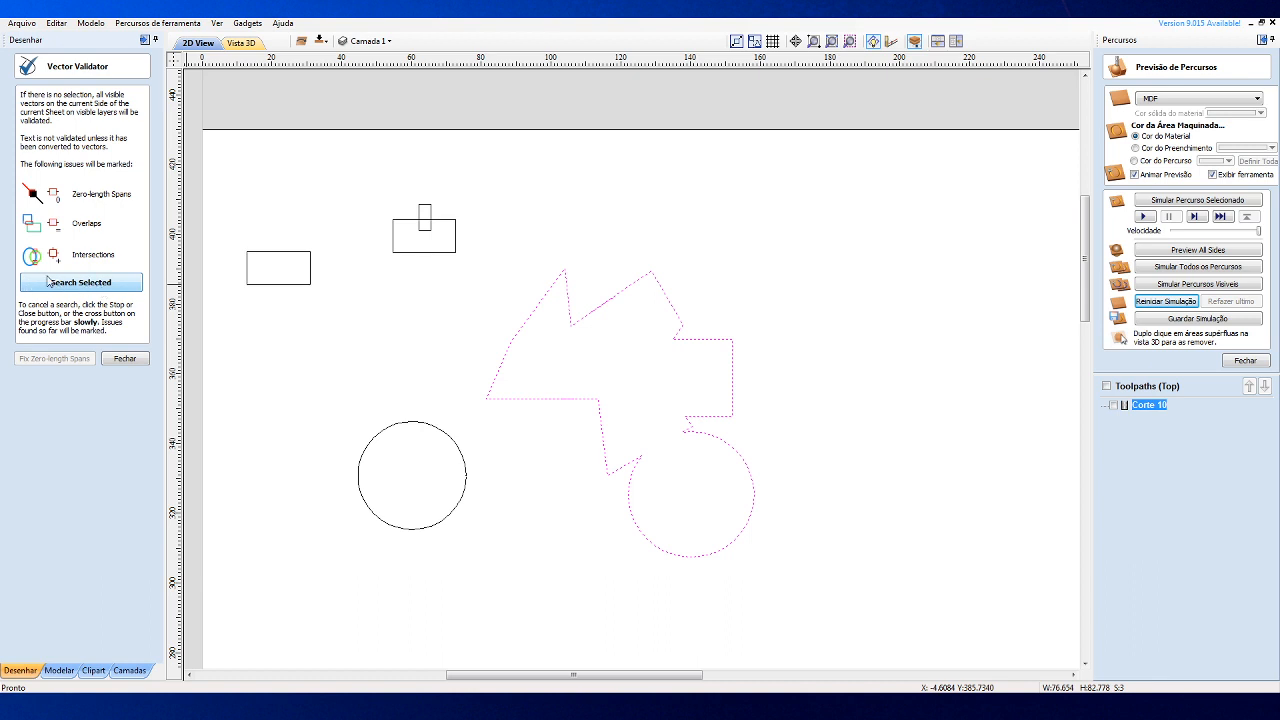
pyautogui.click(81, 286)
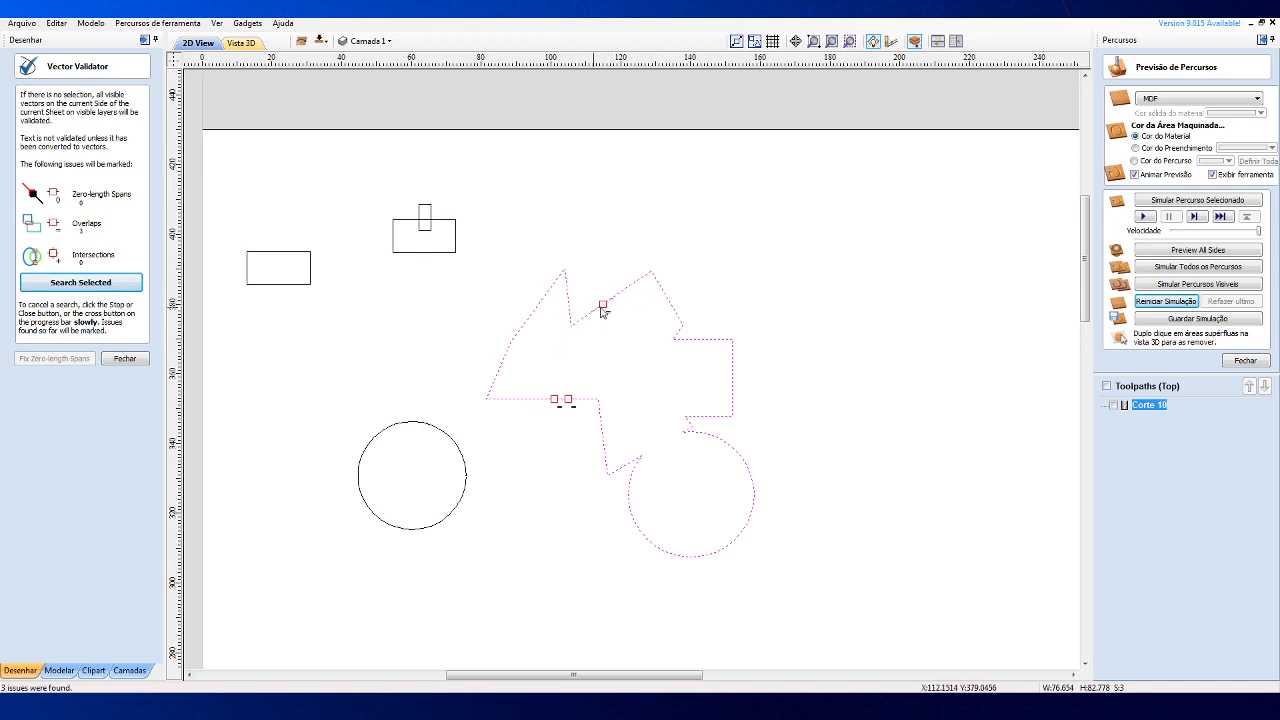
# Delete the short open line overlapping the outline's lower horizontal edge, leaving the main outline in place.
pyautogui.click(536, 444)
pyautogui.scroll(3, 550, 422)
pyautogui.scroll(4, 550, 422)
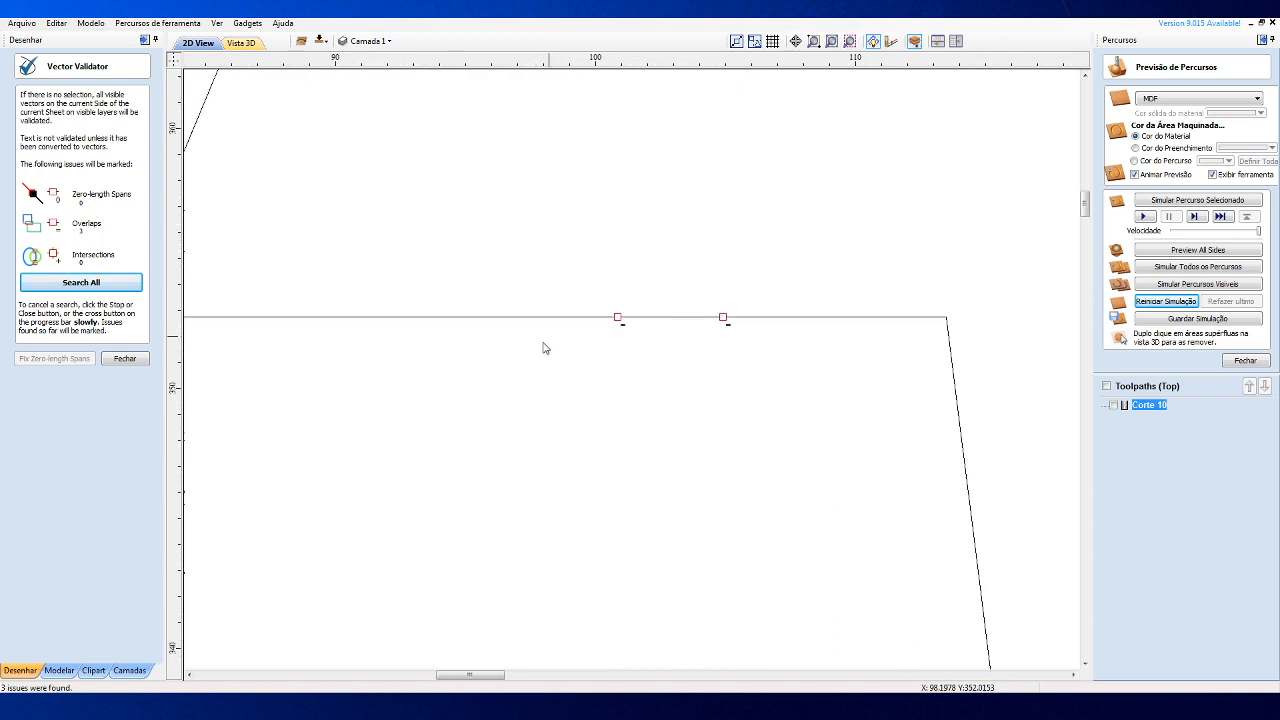
pyautogui.click(700, 320)
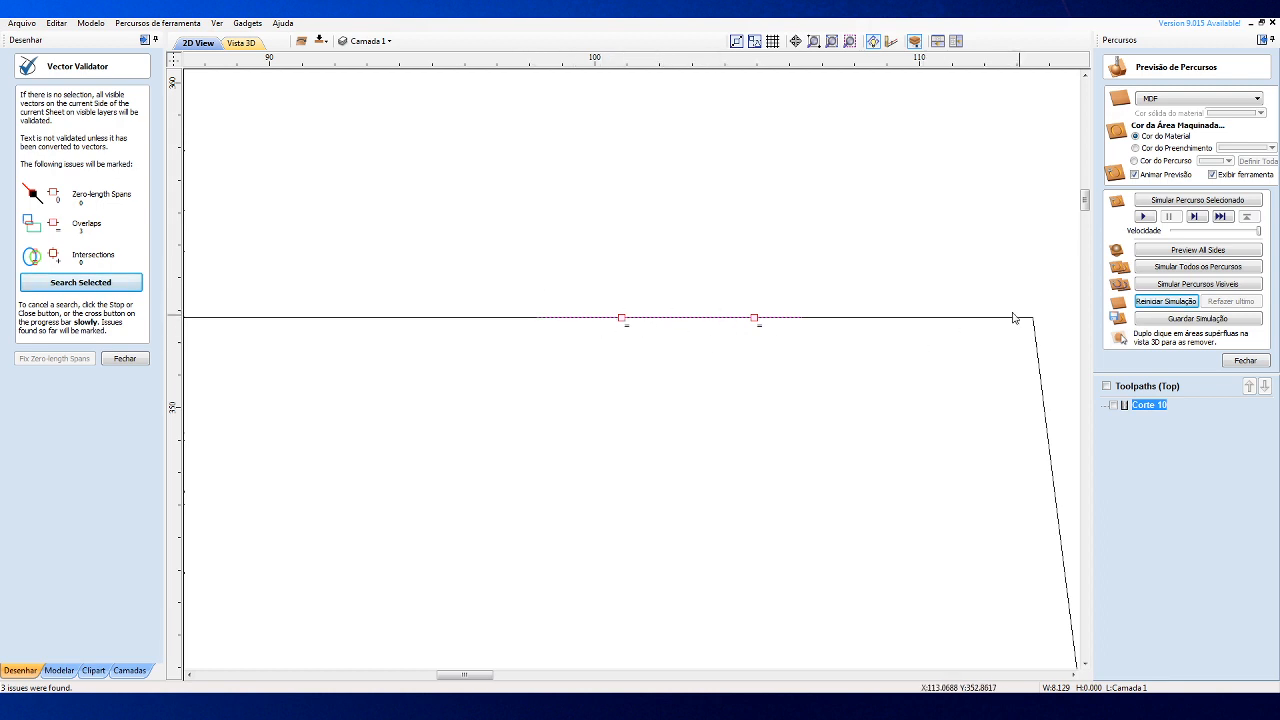
pyautogui.click(1035, 342)
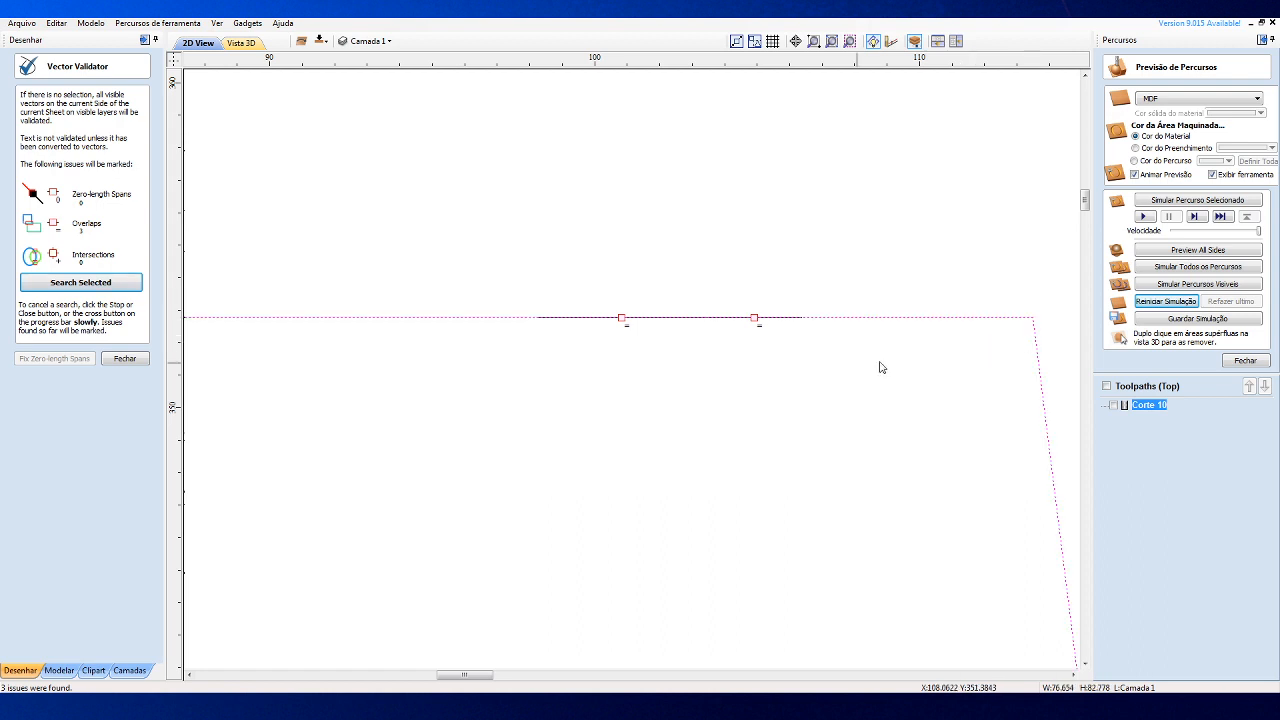
pyautogui.moveTo(527, 283); pyautogui.dragTo(852, 358)
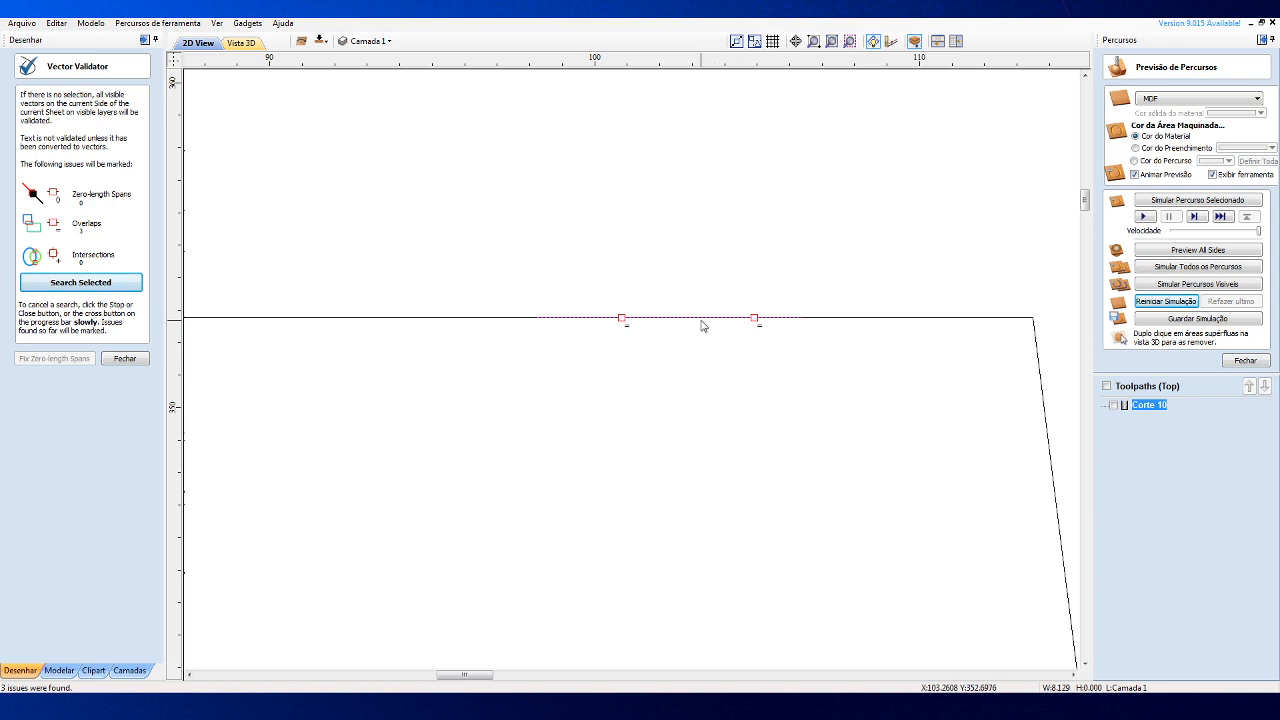
pyautogui.press('Delete')
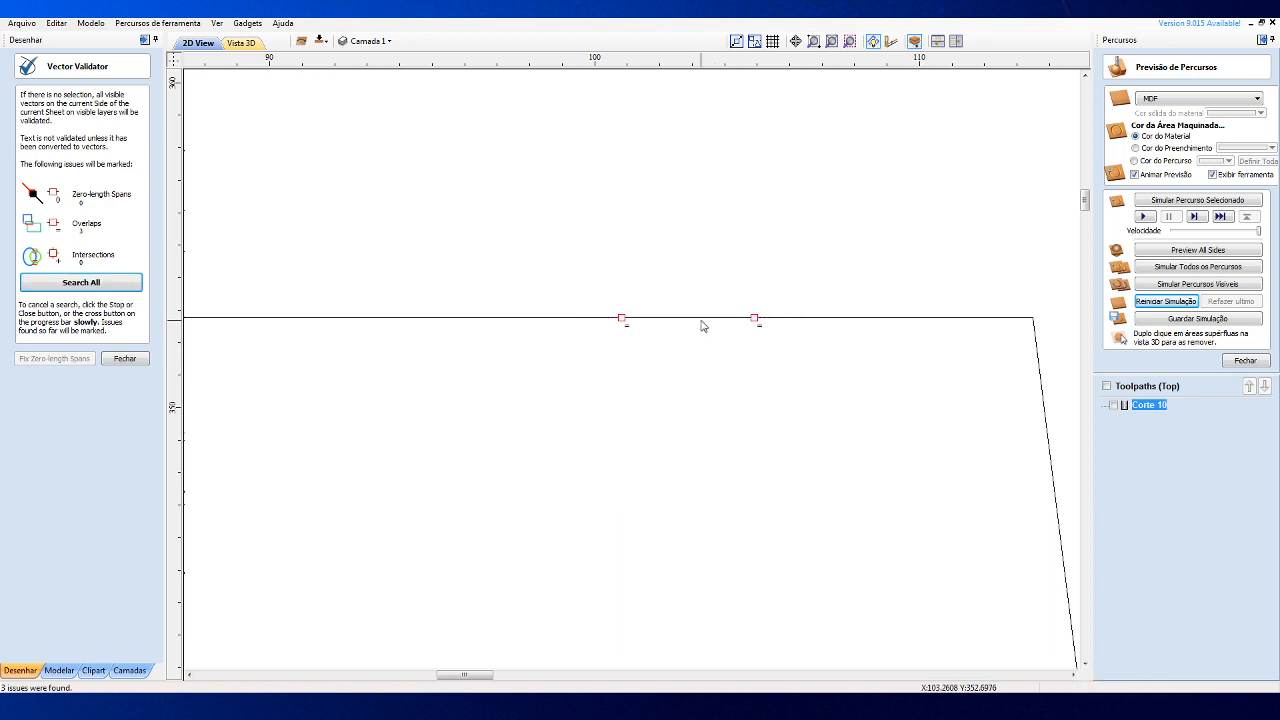
# Delete the short open line overlapping the outline's upper diagonal edge.
pyautogui.scroll(-3, 752, 296)
pyautogui.scroll(-1, 801, 134)
pyautogui.scroll(-3, 803, 178)
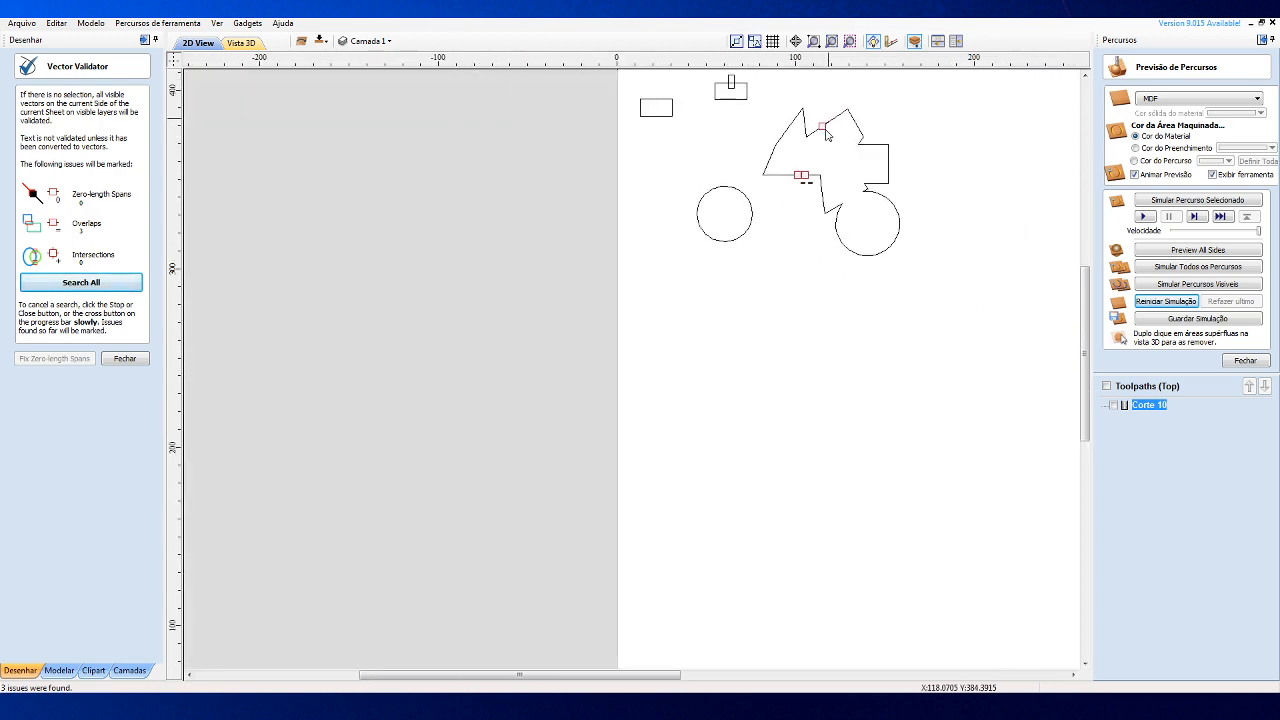
pyautogui.scroll(8, 672, 243)
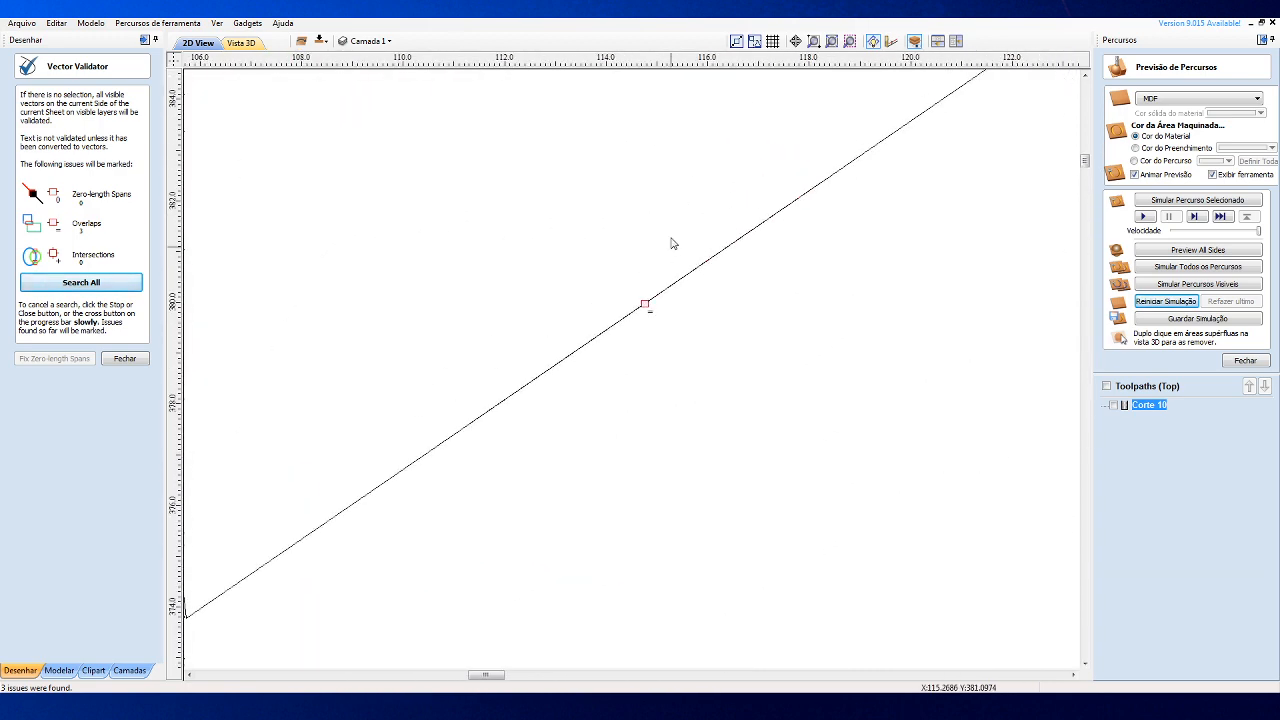
pyautogui.click(650, 305)
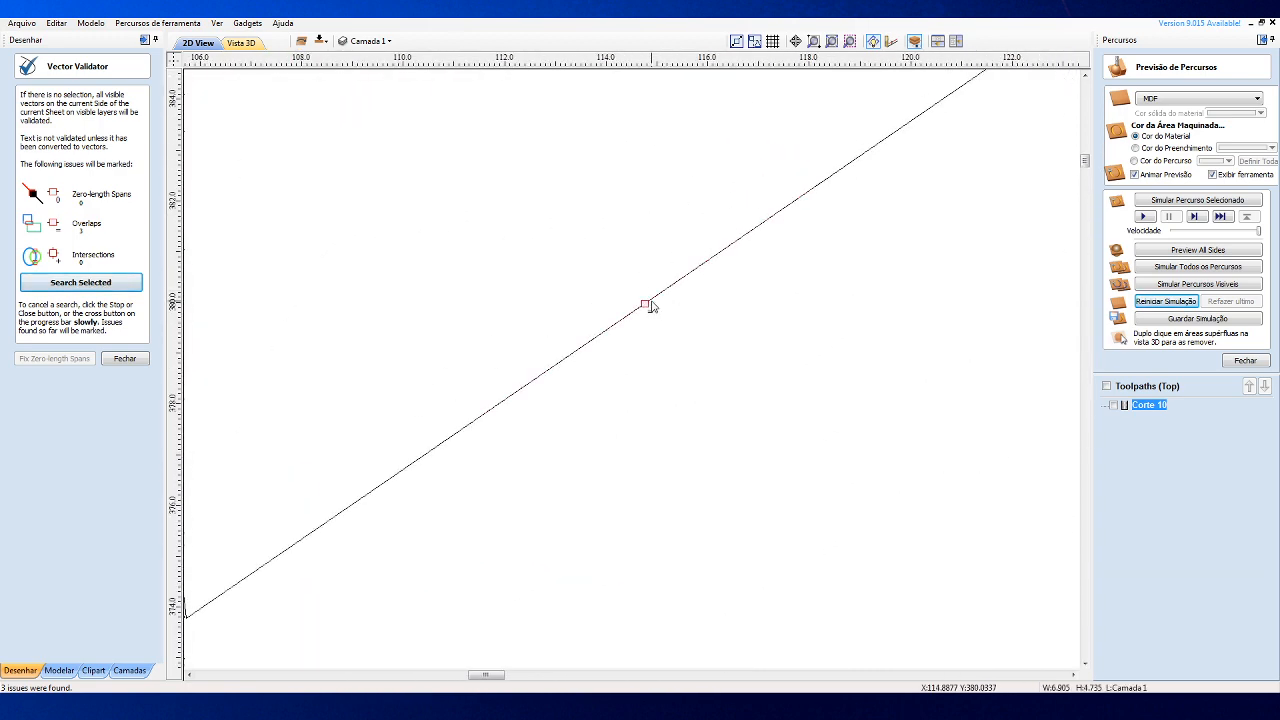
pyautogui.press('Escape')
pyautogui.scroll(-8, 650, 305)
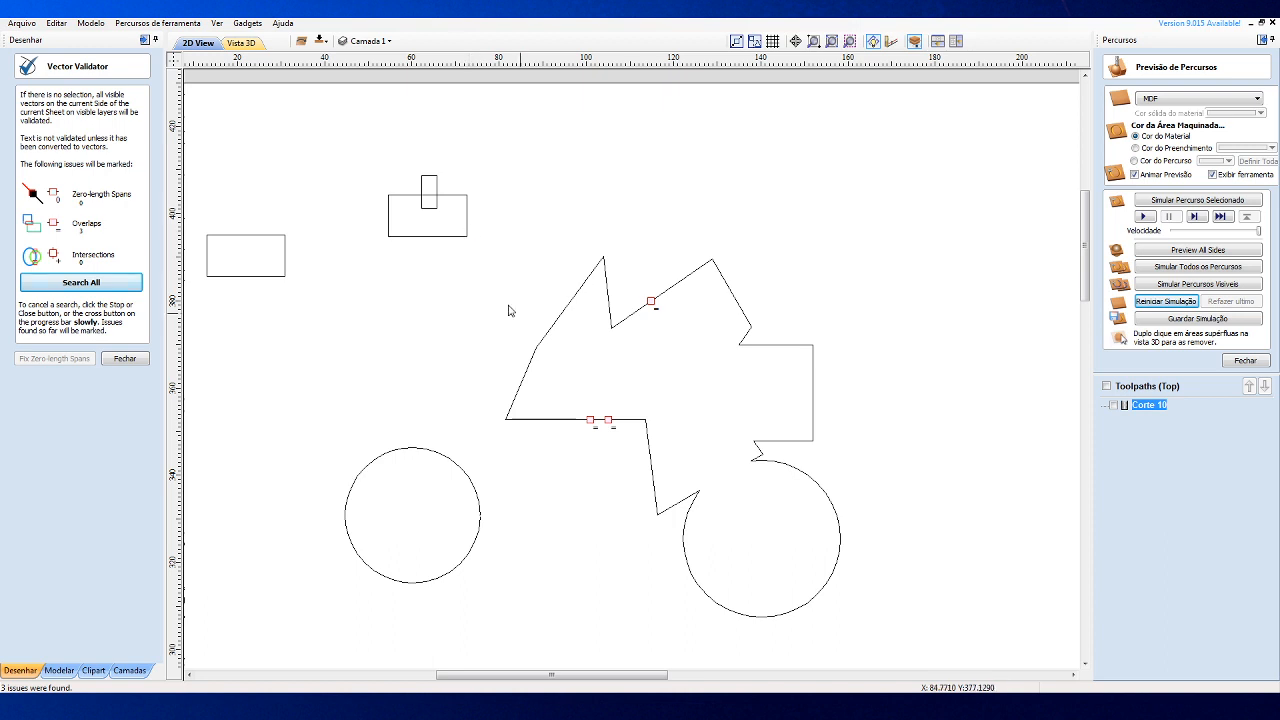
# Recalculate the Corte 10 toolpath for the whole irregular outline.
pyautogui.moveTo(493, 187); pyautogui.dragTo(920, 634)
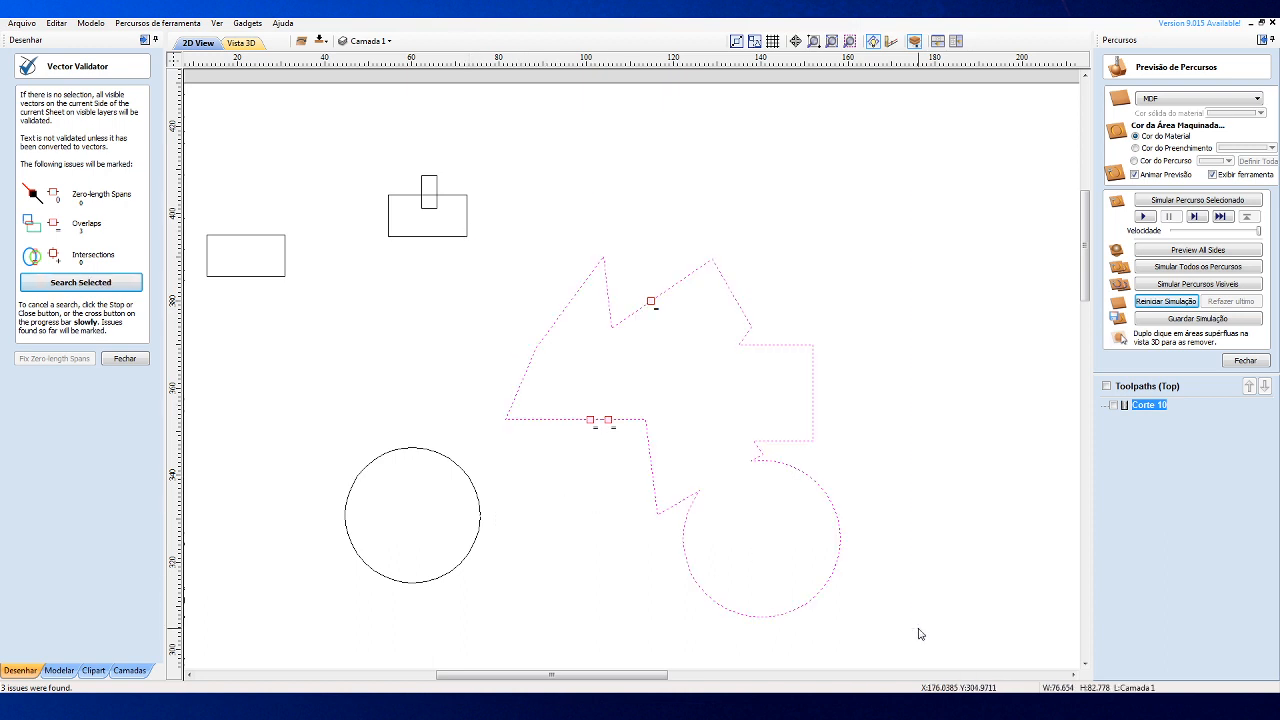
pyautogui.doubleClick(1145, 405)
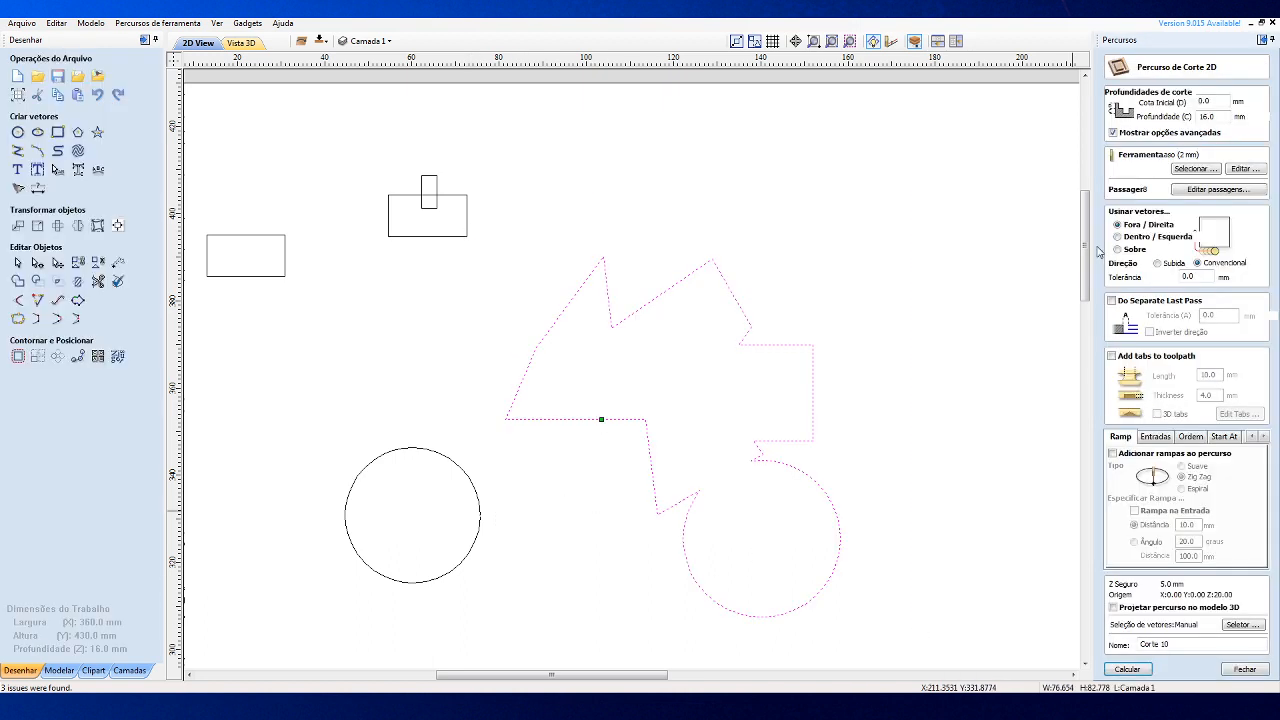
pyautogui.click(1127, 668)
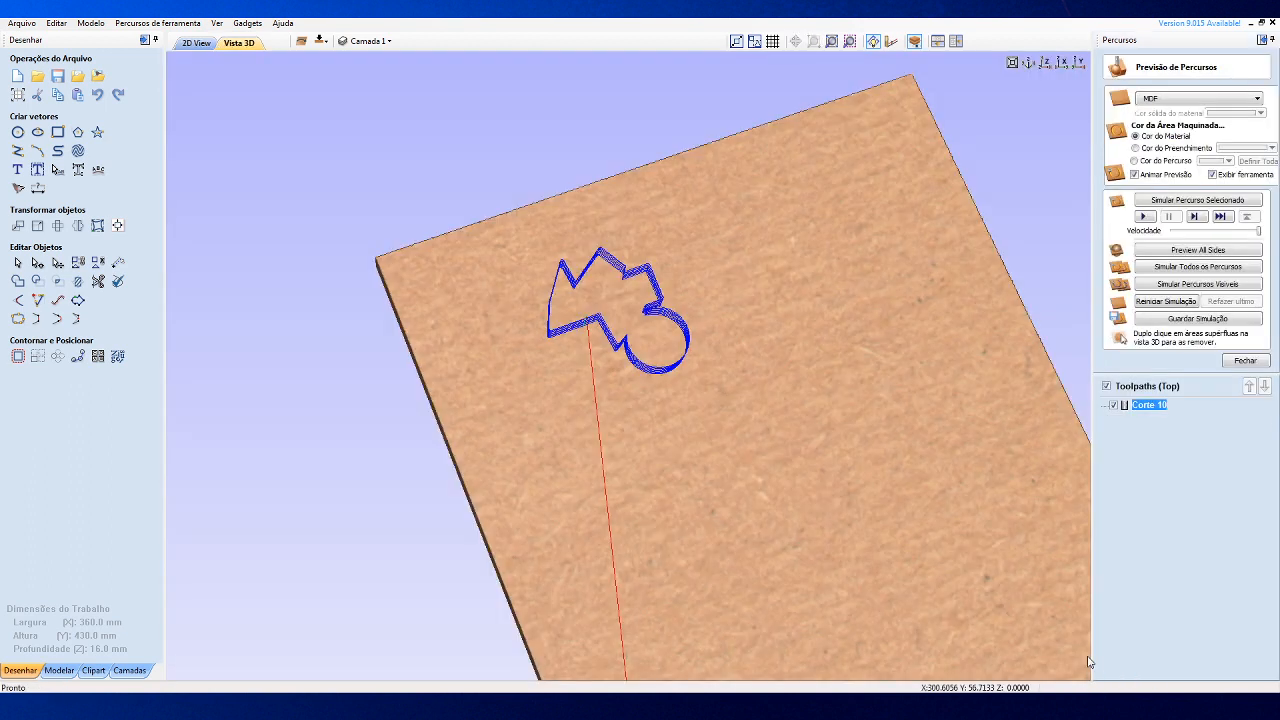
# Close the toolpath preview and hide the Corte 10 toolpath in the 2D view.
pyautogui.click(1240, 366)
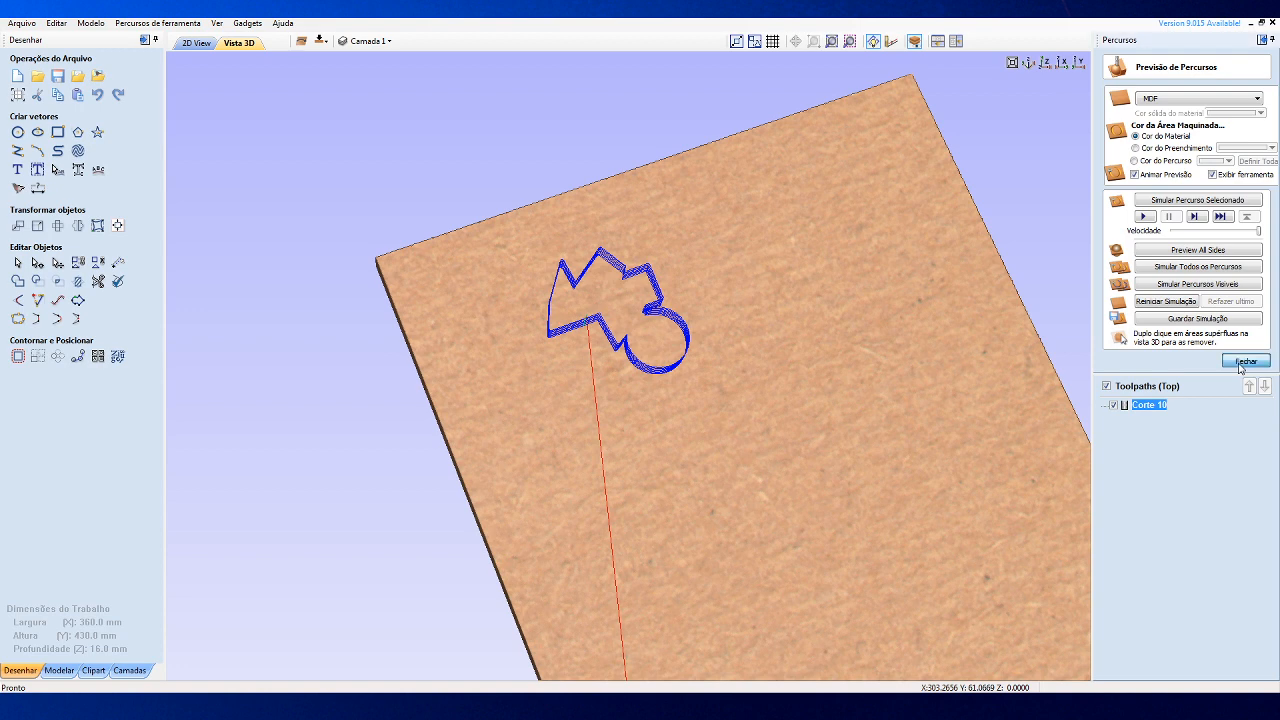
pyautogui.click(195, 45)
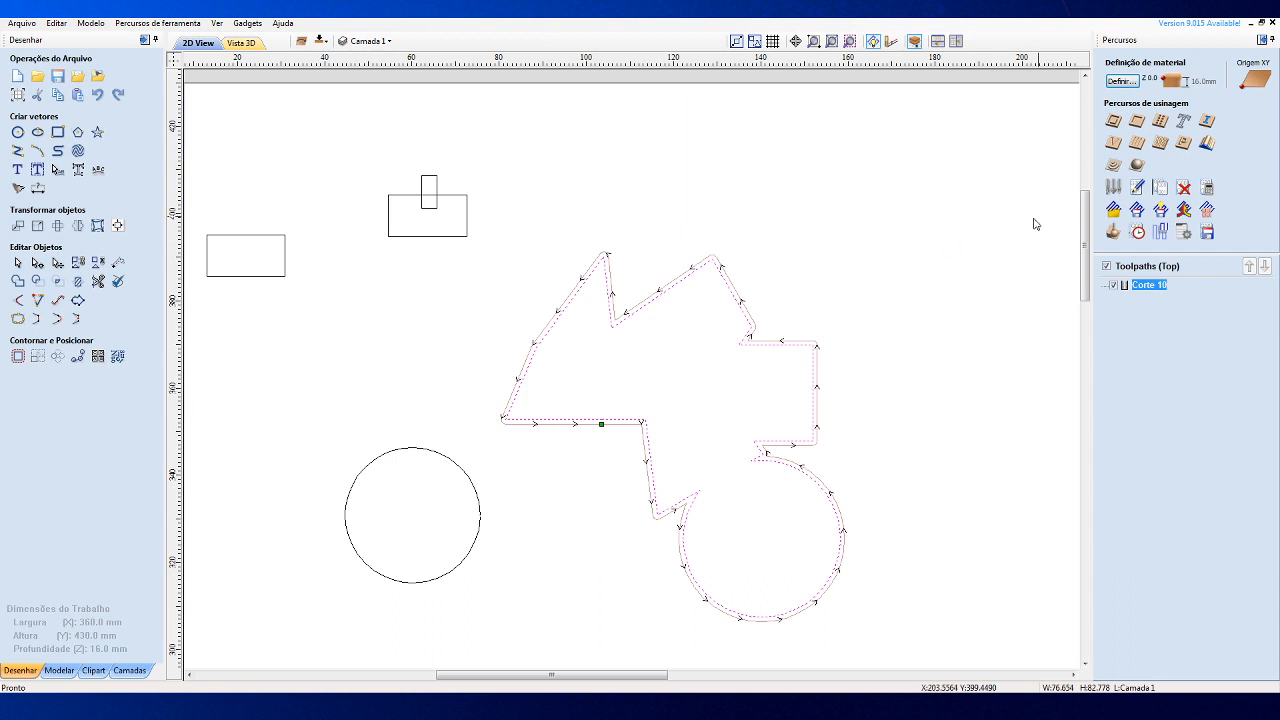
pyautogui.click(1113, 286)
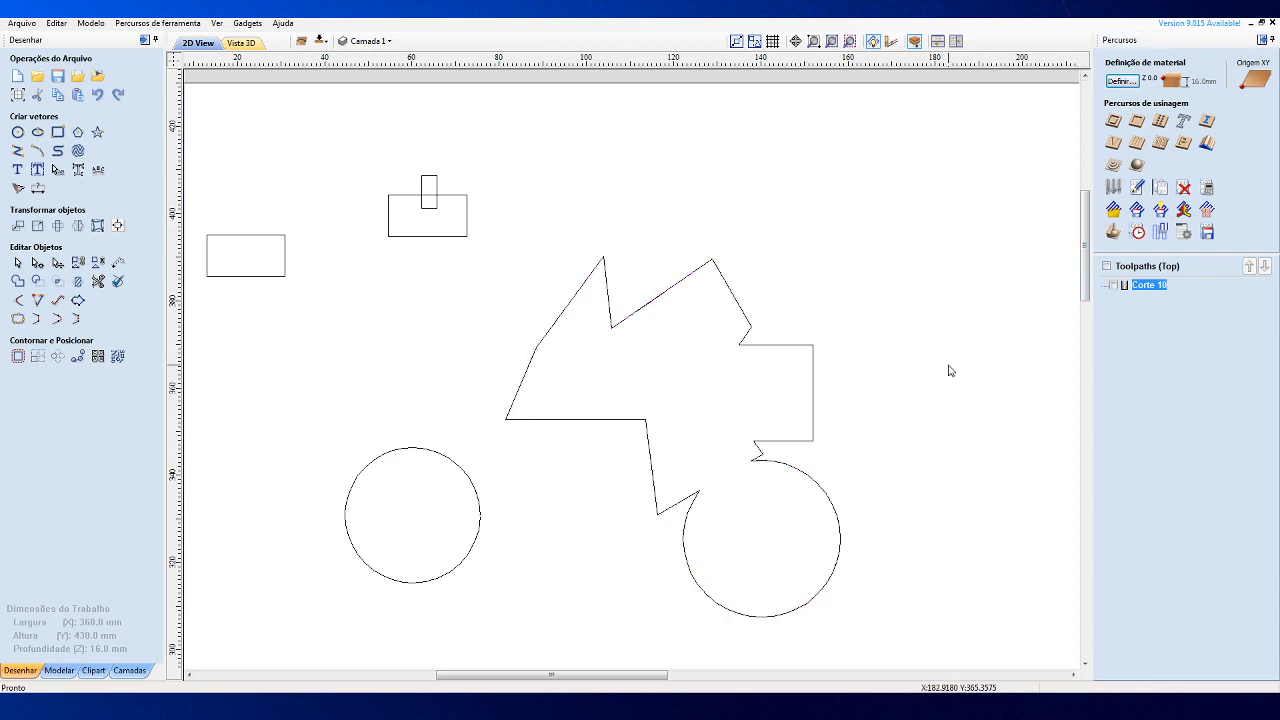
# Validate only the main irregular outline with the Vector Validator, leaving the short overlapping lines unselected.
pyautogui.click(624, 420)
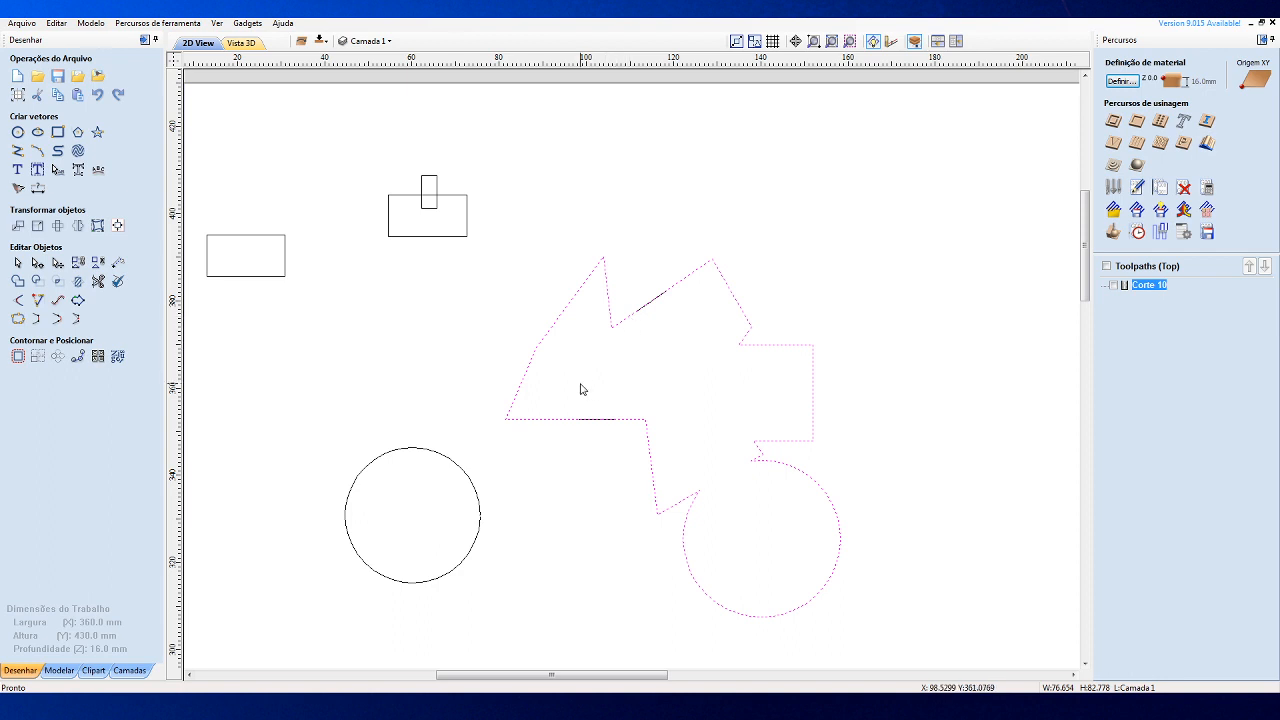
pyautogui.click(117, 281)
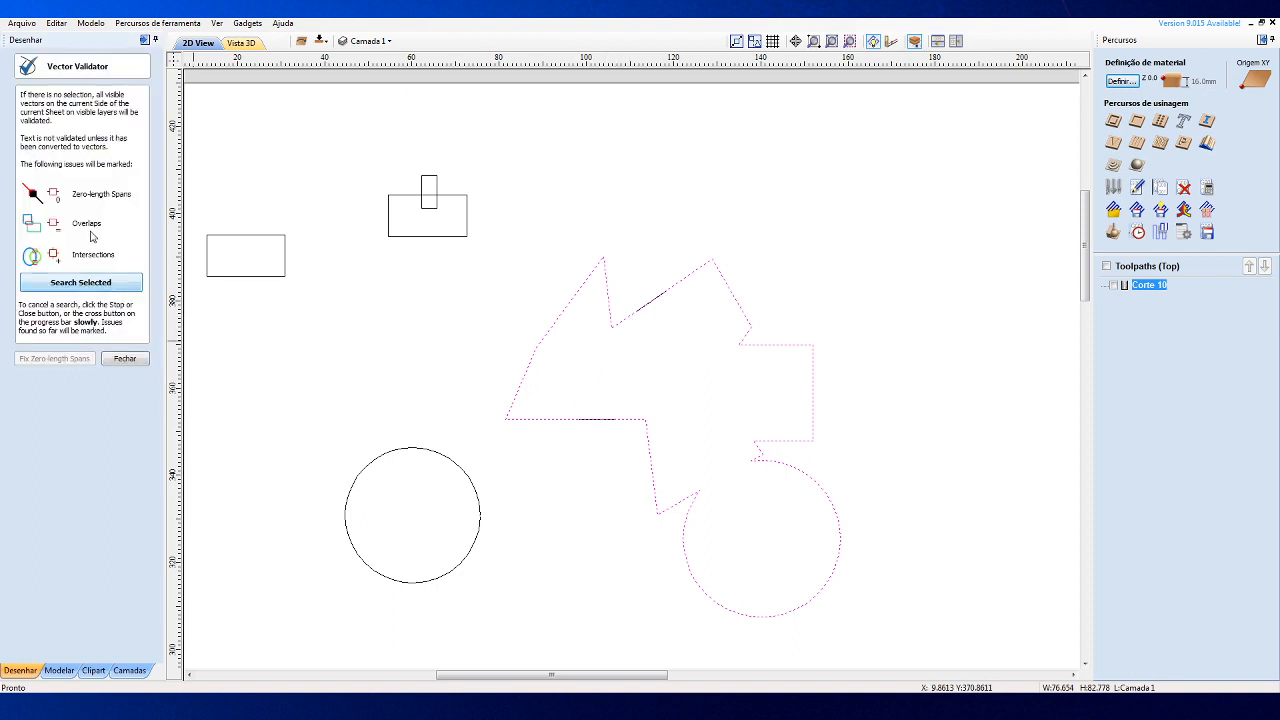
pyautogui.click(91, 286)
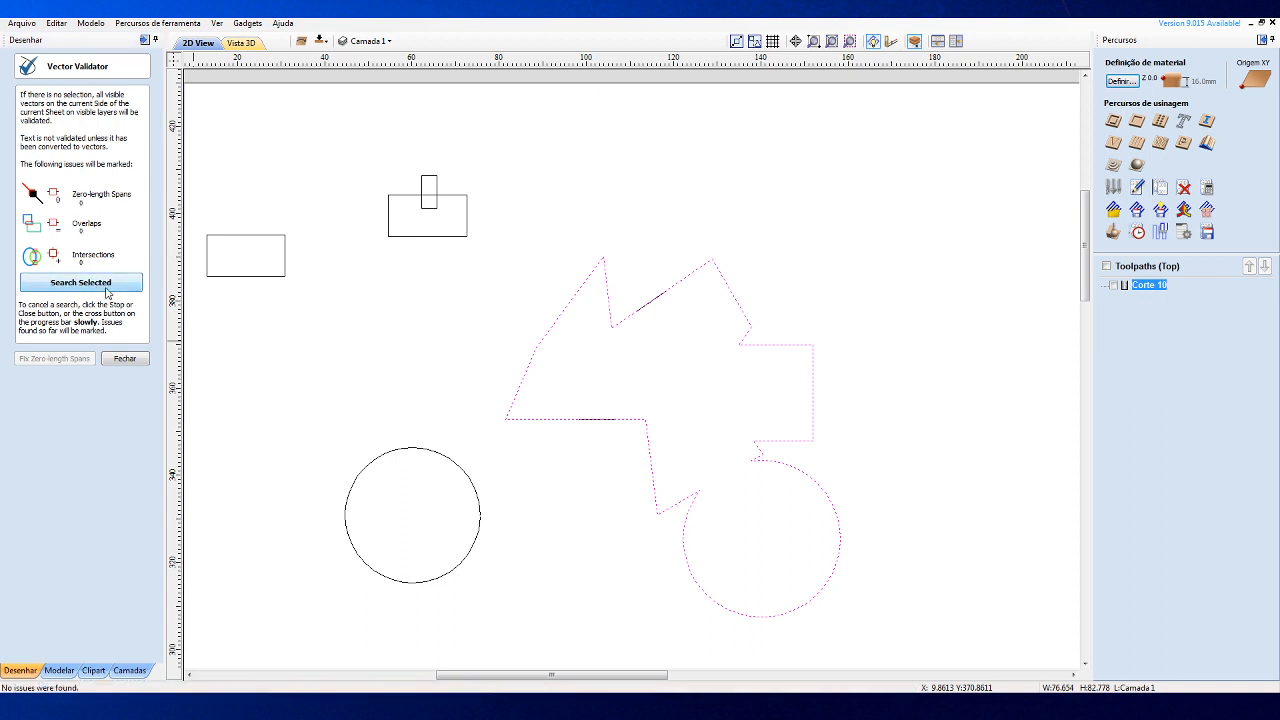
pyautogui.click(107, 290)
# Select the irregular outline together with its short overlapping lines, validate the whole selection, and close the Vector Validator.
pyautogui.click(498, 249)
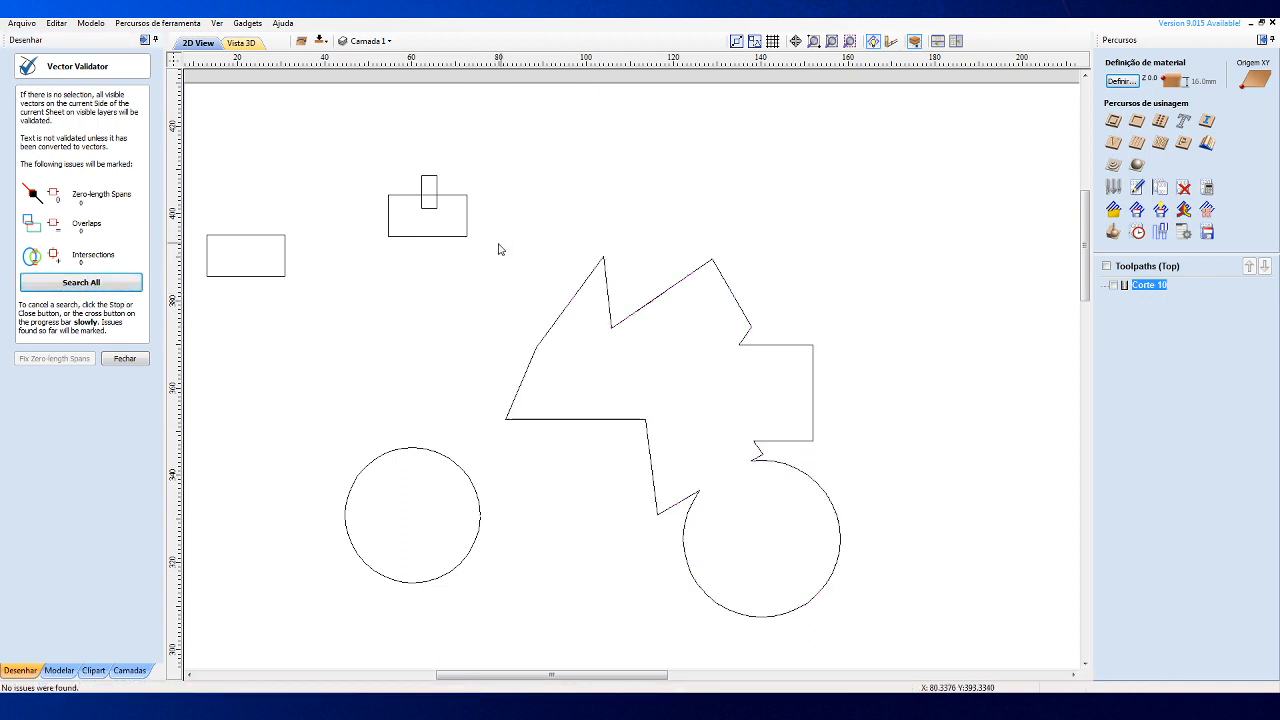
pyautogui.moveTo(511, 216); pyautogui.dragTo(912, 657)
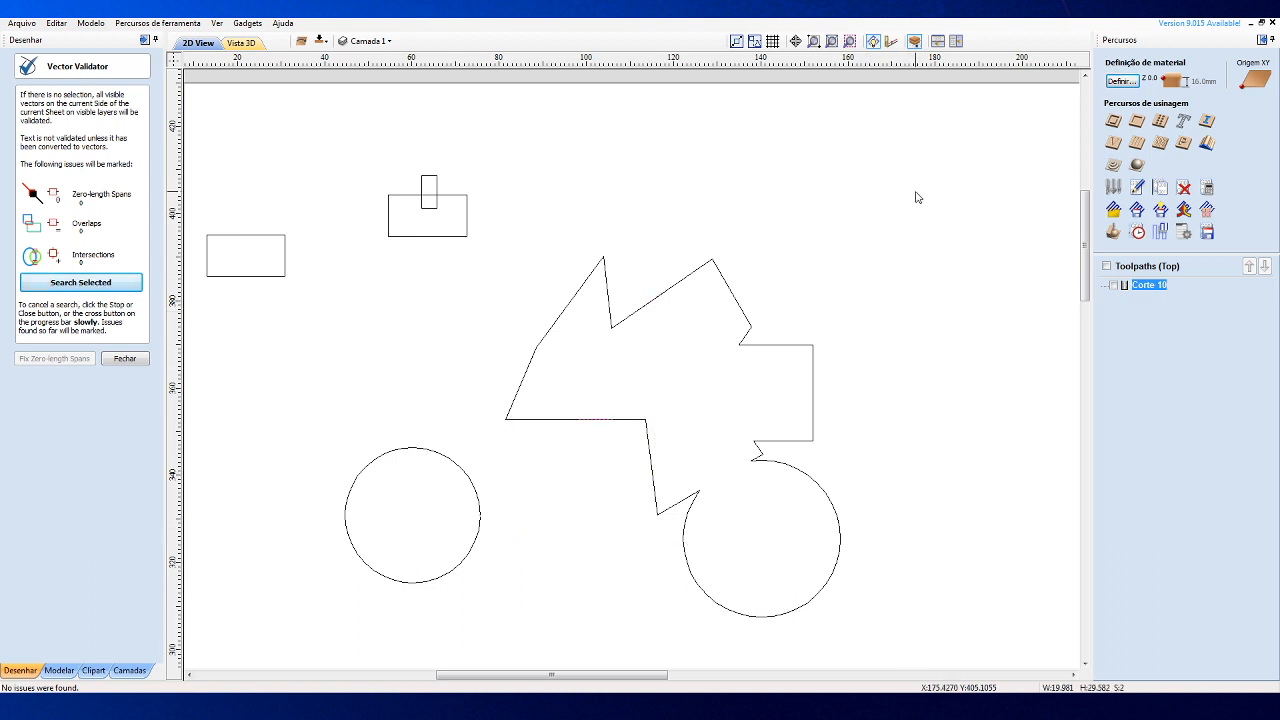
pyautogui.moveTo(923, 184); pyautogui.dragTo(503, 668)
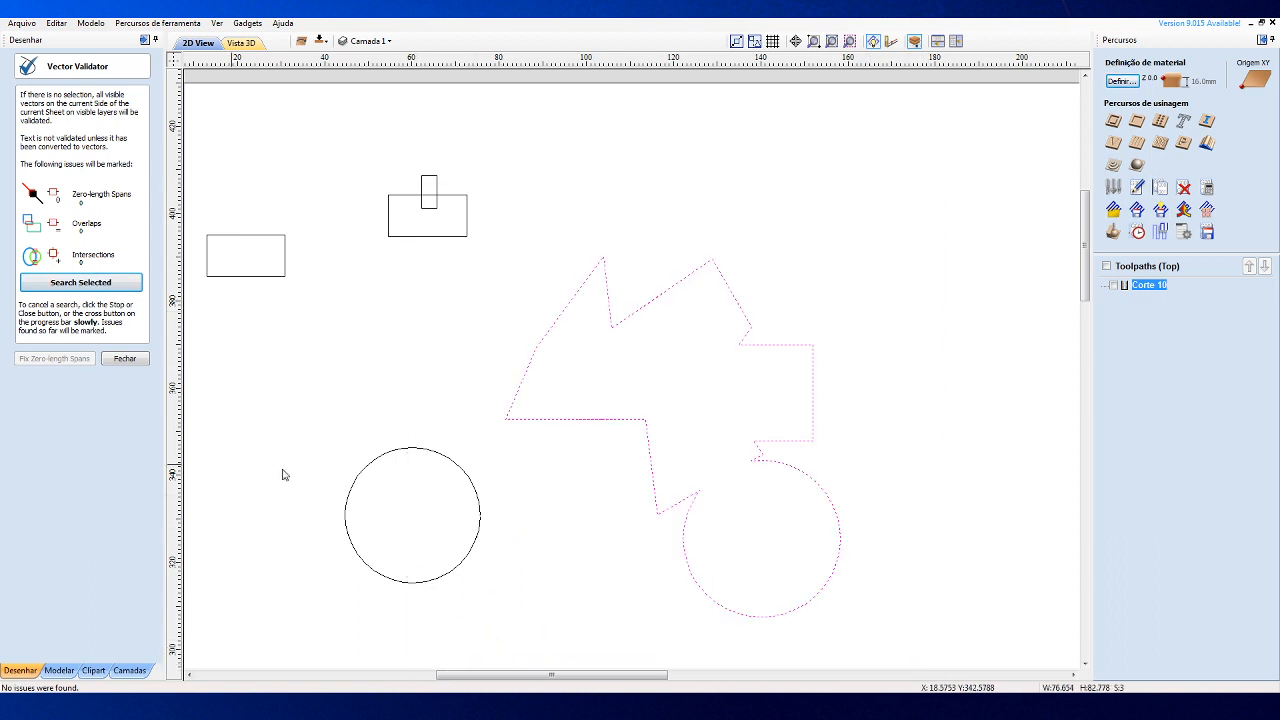
pyautogui.click(92, 281)
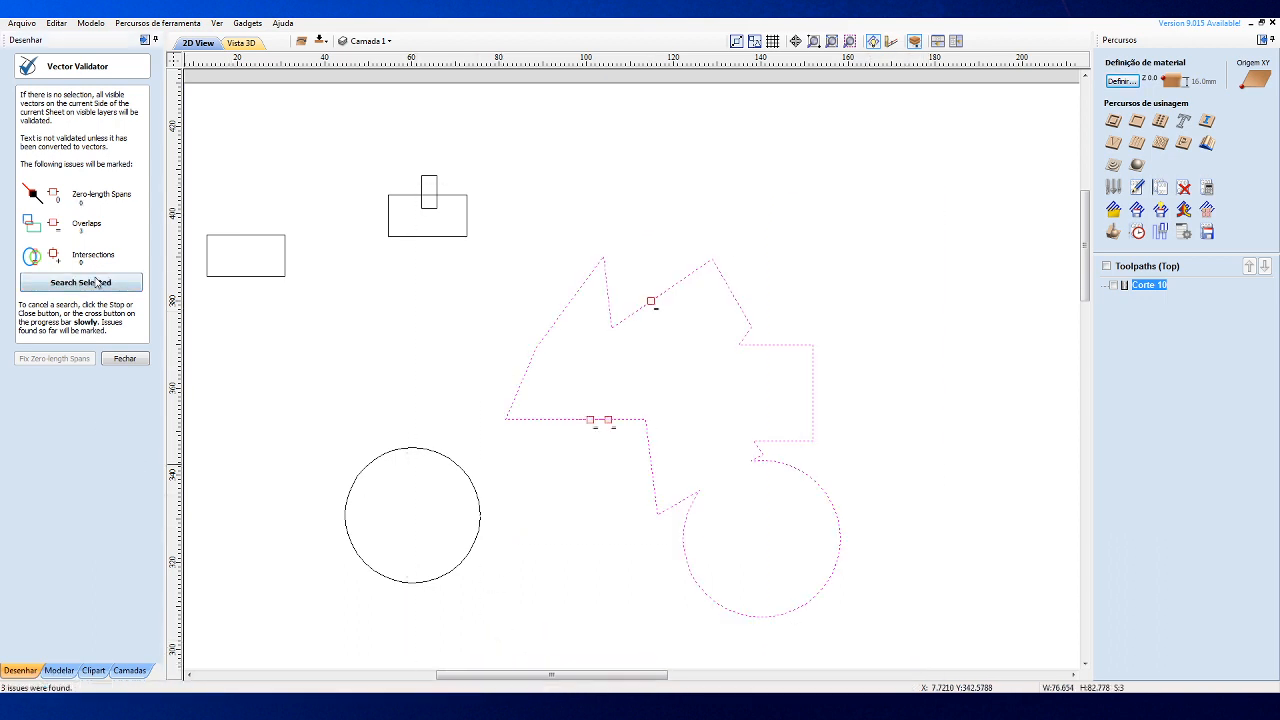
pyautogui.click(125, 359)
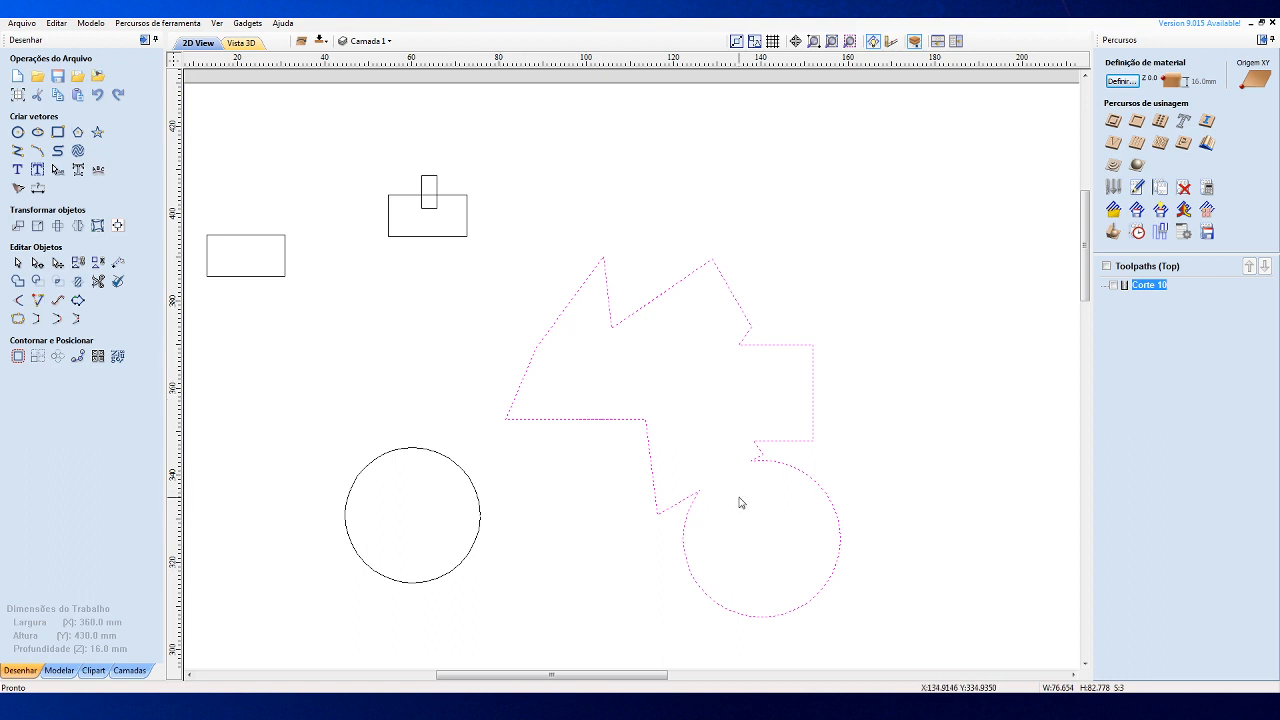
# Create a vector boundary from the selected irregular outline without an offset and move the new boundary clear of the original.
pyautogui.click(80, 300)
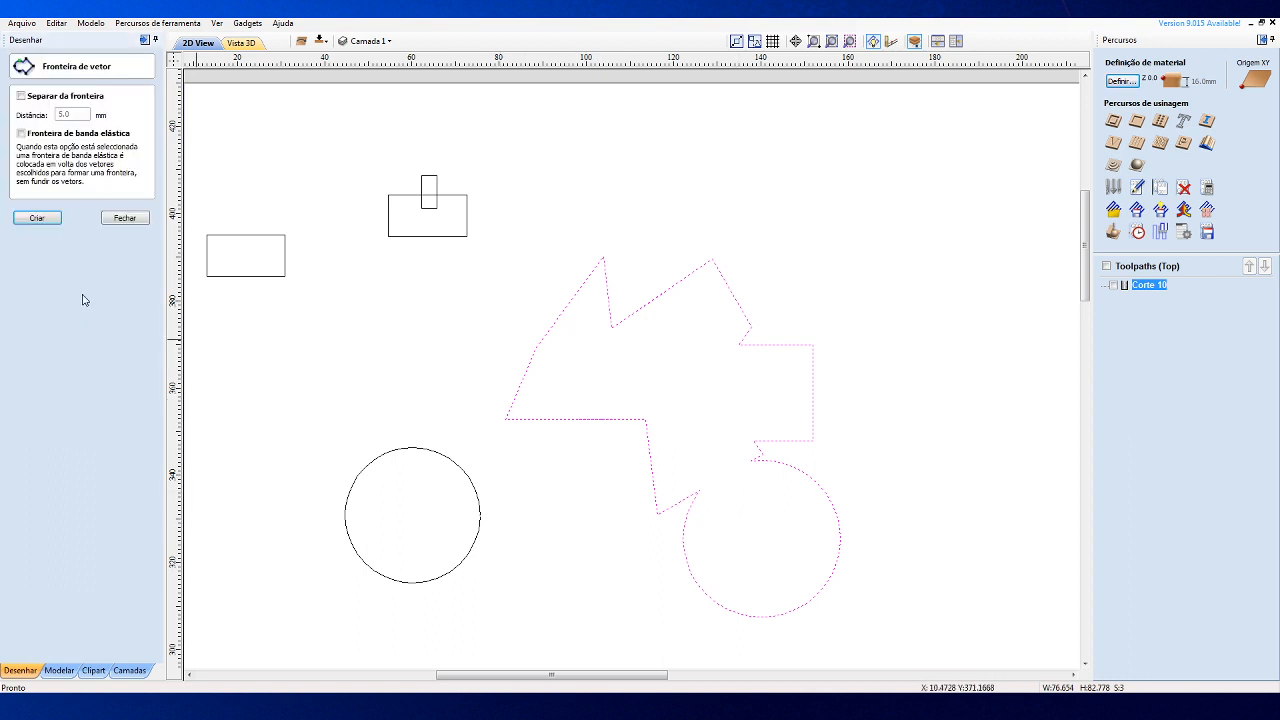
pyautogui.click(31, 219)
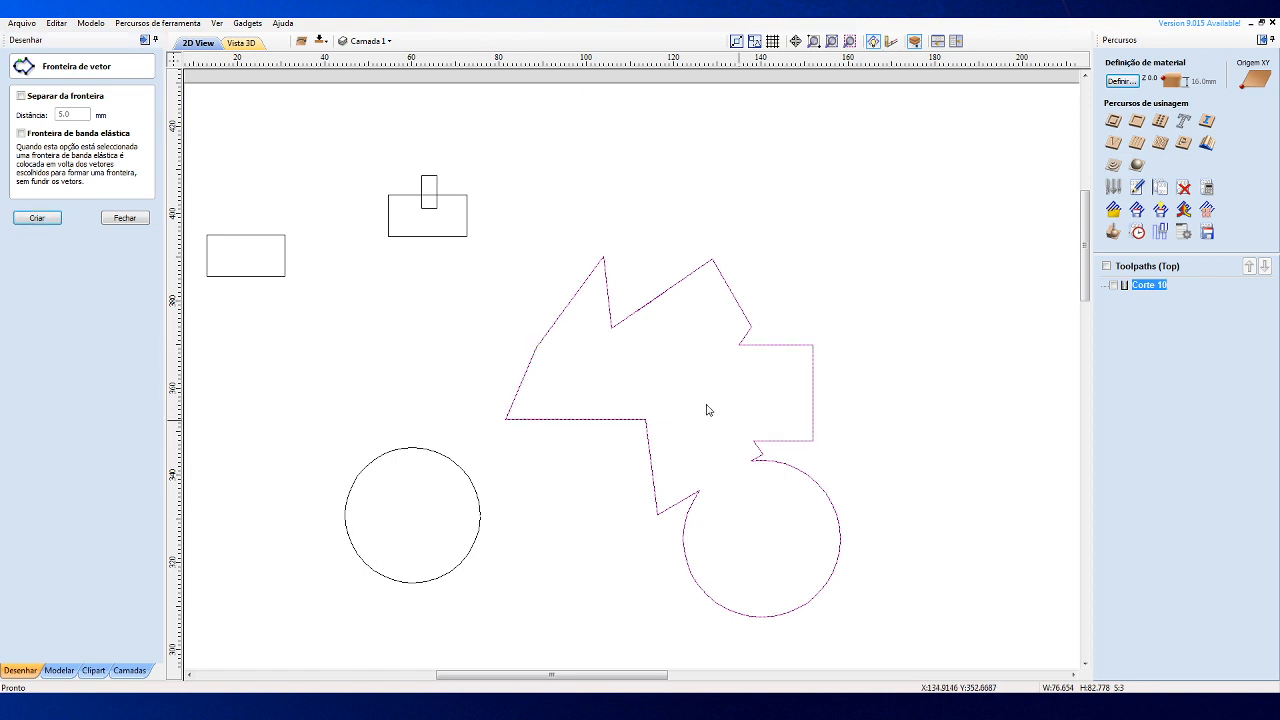
pyautogui.click(756, 446)
pyautogui.moveTo(756, 446); pyautogui.dragTo(965, 284)
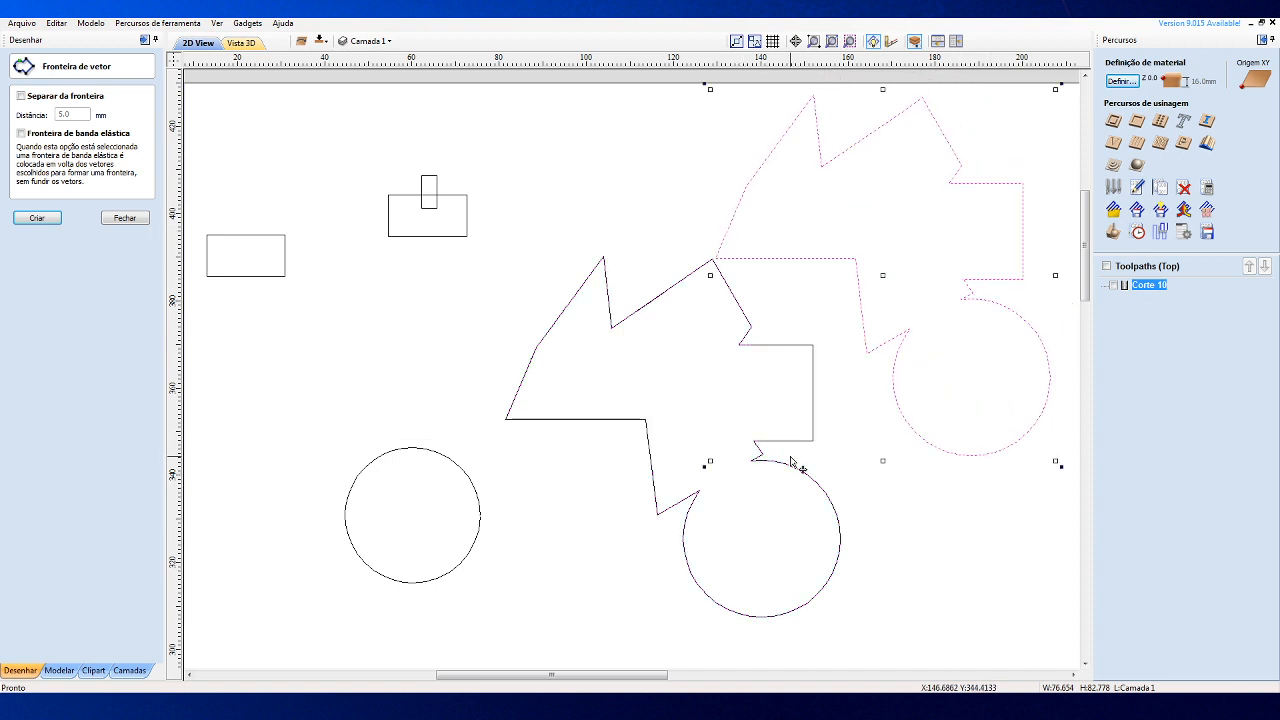
pyautogui.scroll(-1, 886, 594)
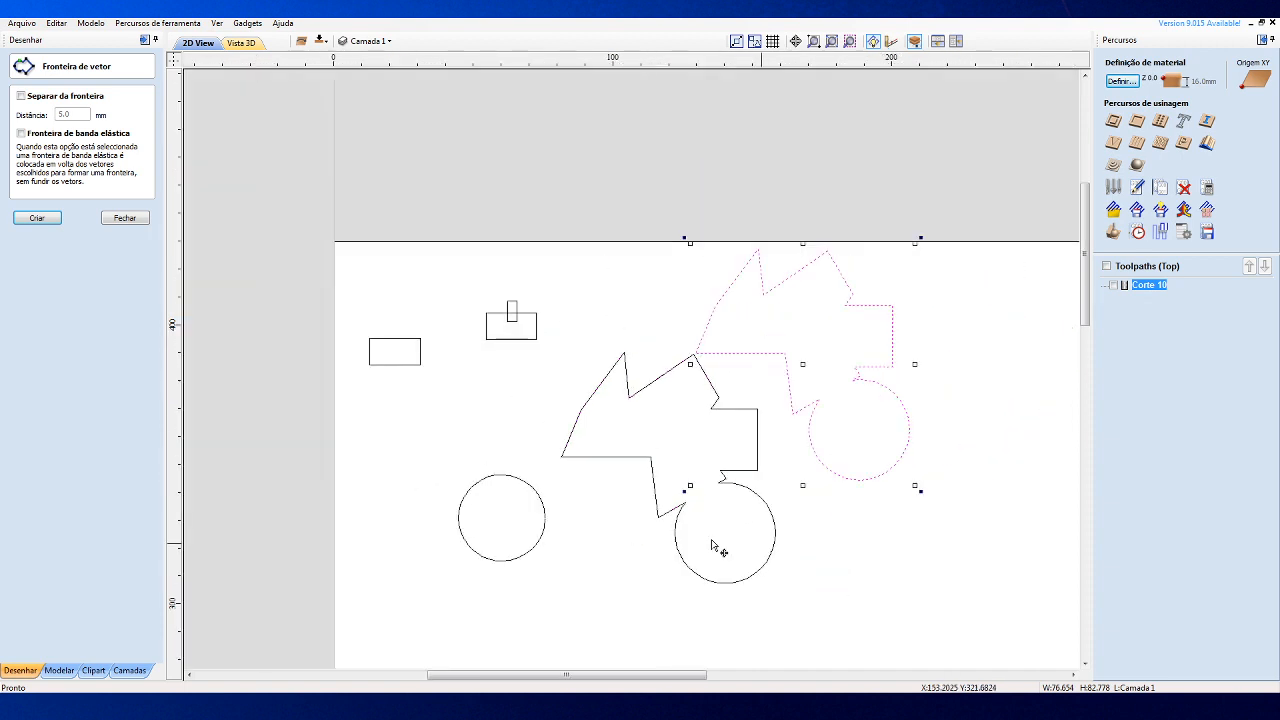
pyautogui.moveTo(803, 403); pyautogui.dragTo(872, 435)
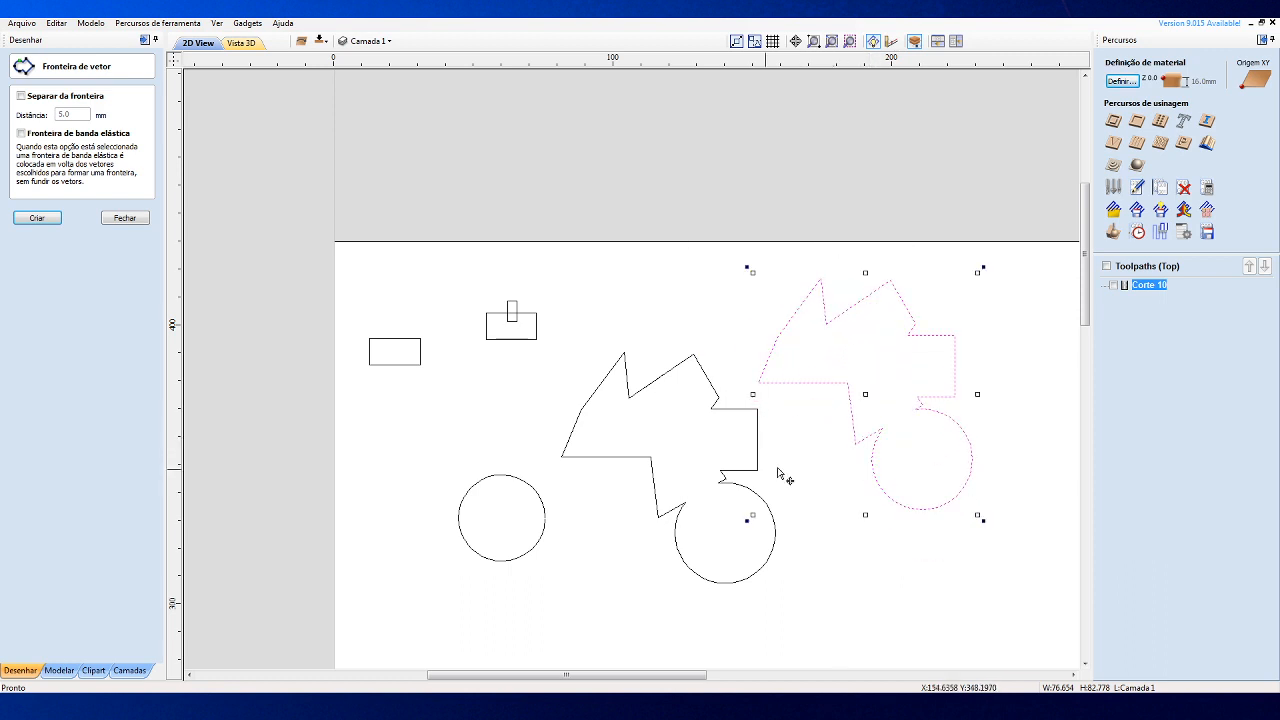
pyautogui.click(877, 632)
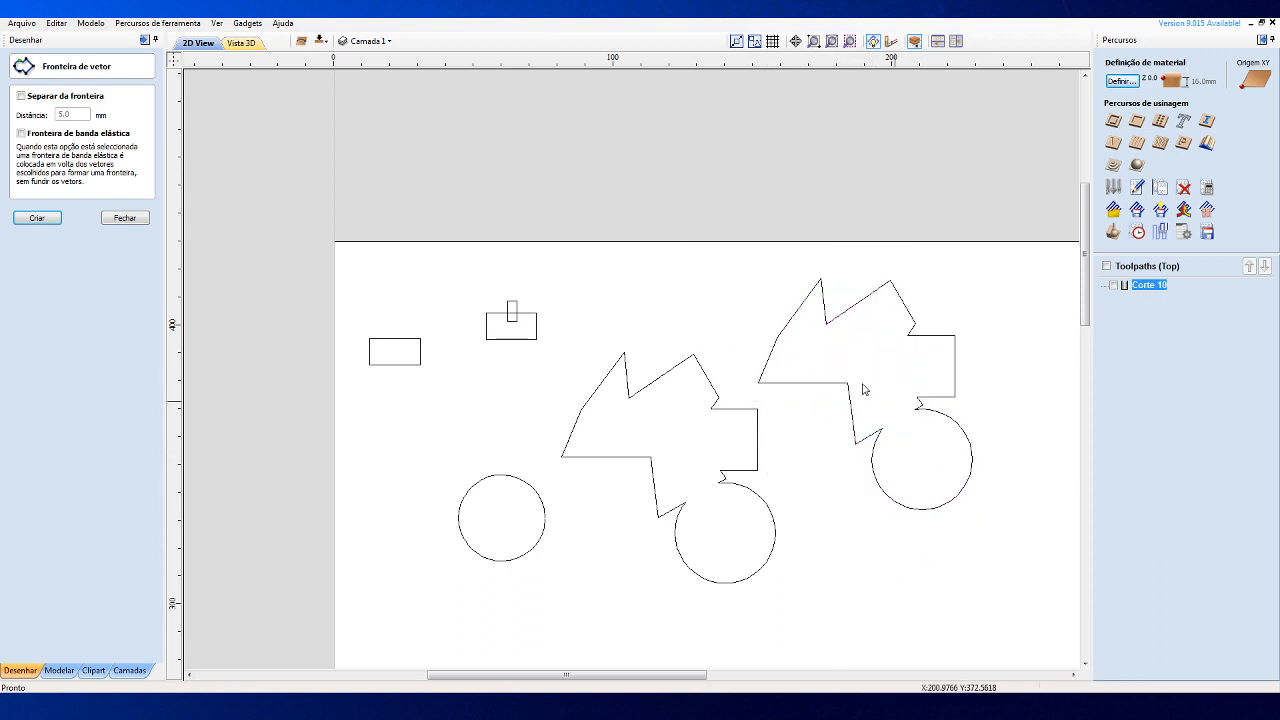
# Compare the original irregular outline with its boundary copy, selecting the copy to check it as a single vector.
pyautogui.scroll(5, 677, 463)
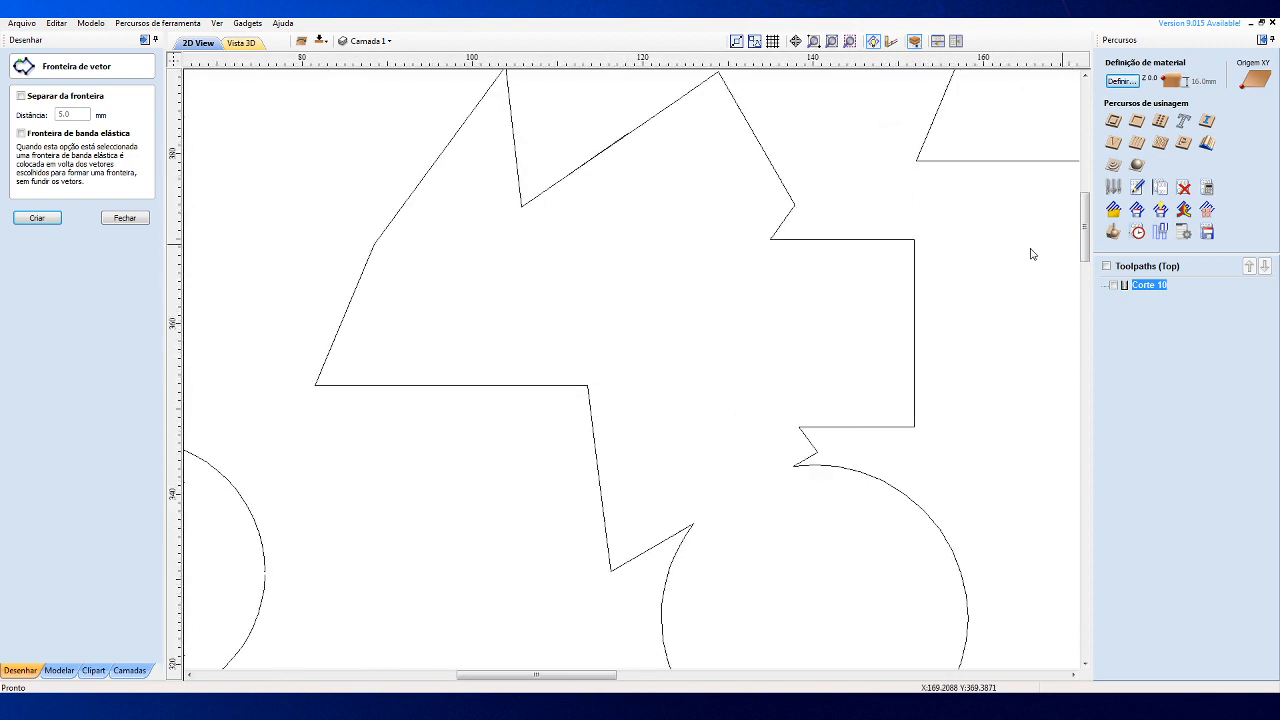
pyautogui.scroll(-3, 1033, 254)
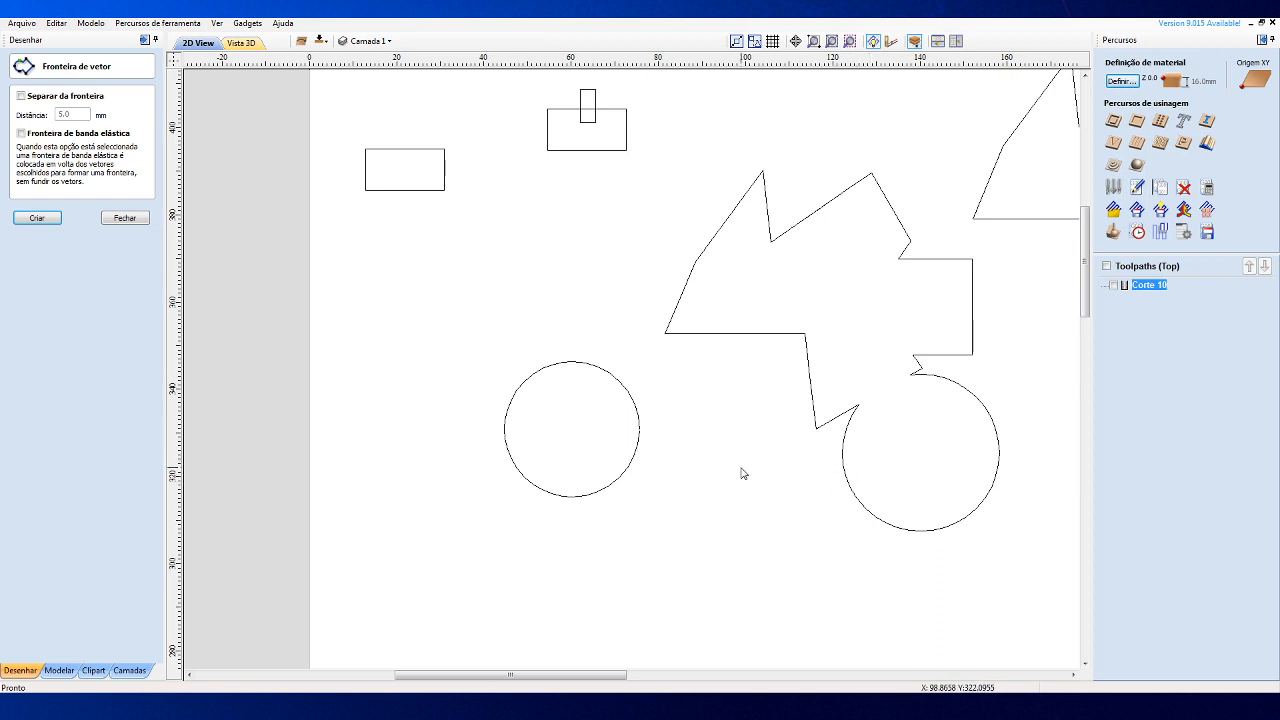
pyautogui.scroll(-3, 742, 473)
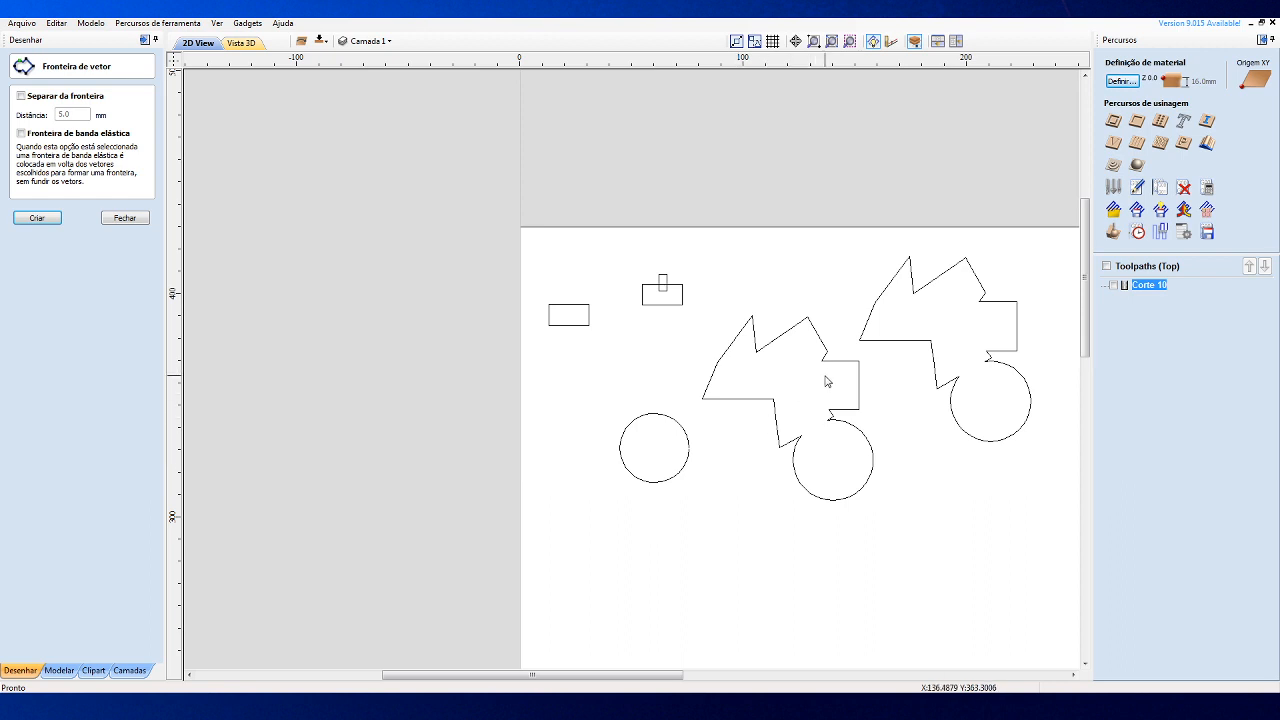
pyautogui.click(904, 342)
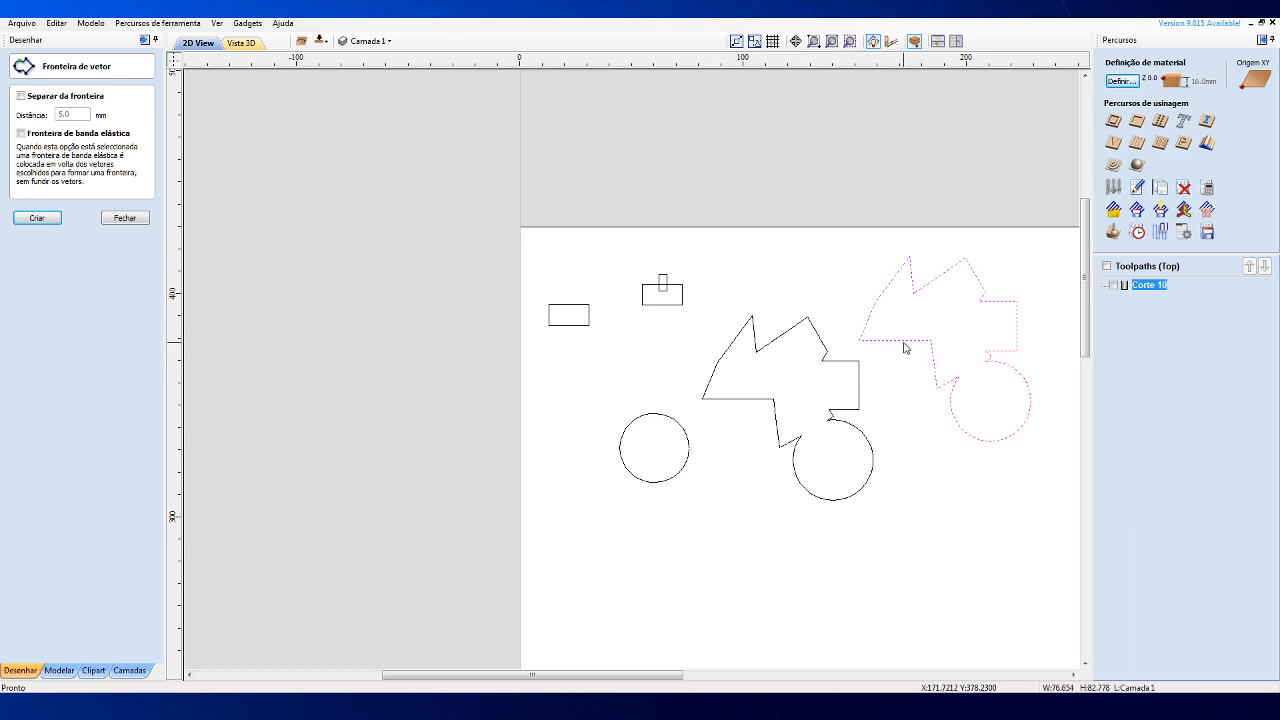
pyautogui.click(905, 340)
pyautogui.click(733, 537)
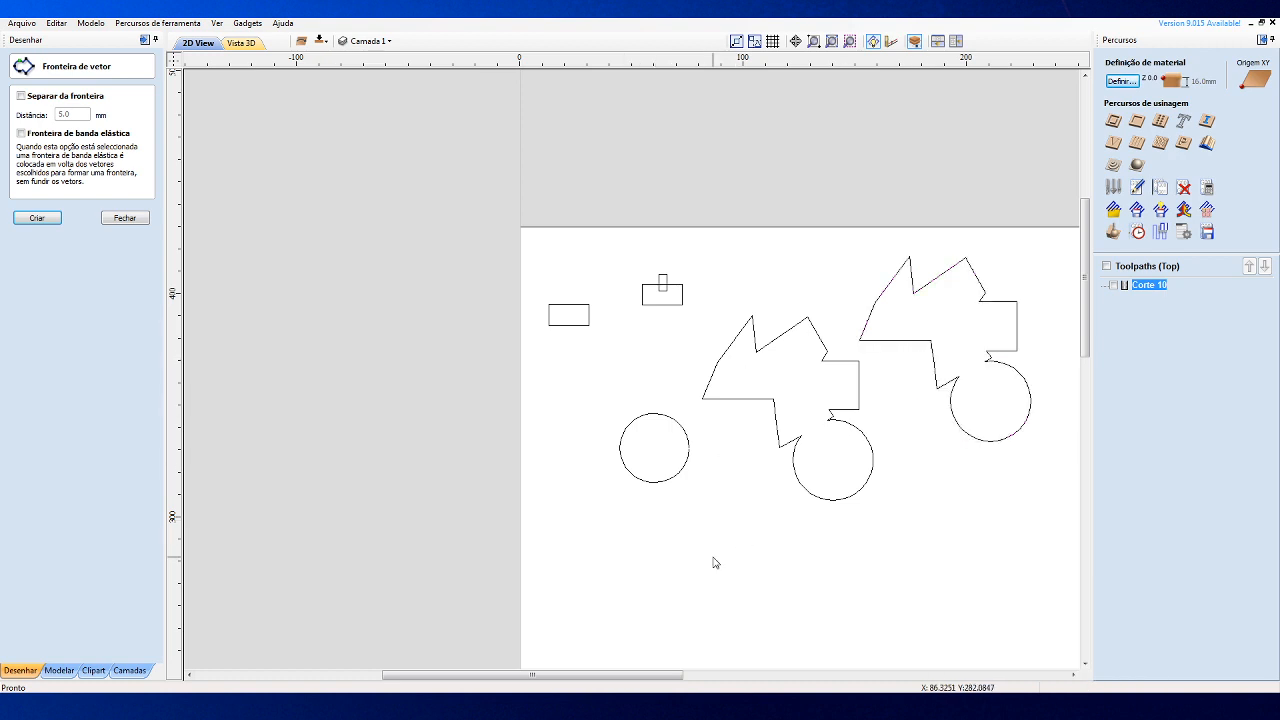
# Select the standalone circle and try to calculate an outside 2D cut toolpath for it, 16 mm deep.
pyautogui.scroll(-1, 713, 560)
pyautogui.scroll(3, 713, 561)
pyautogui.scroll(3, 677, 400)
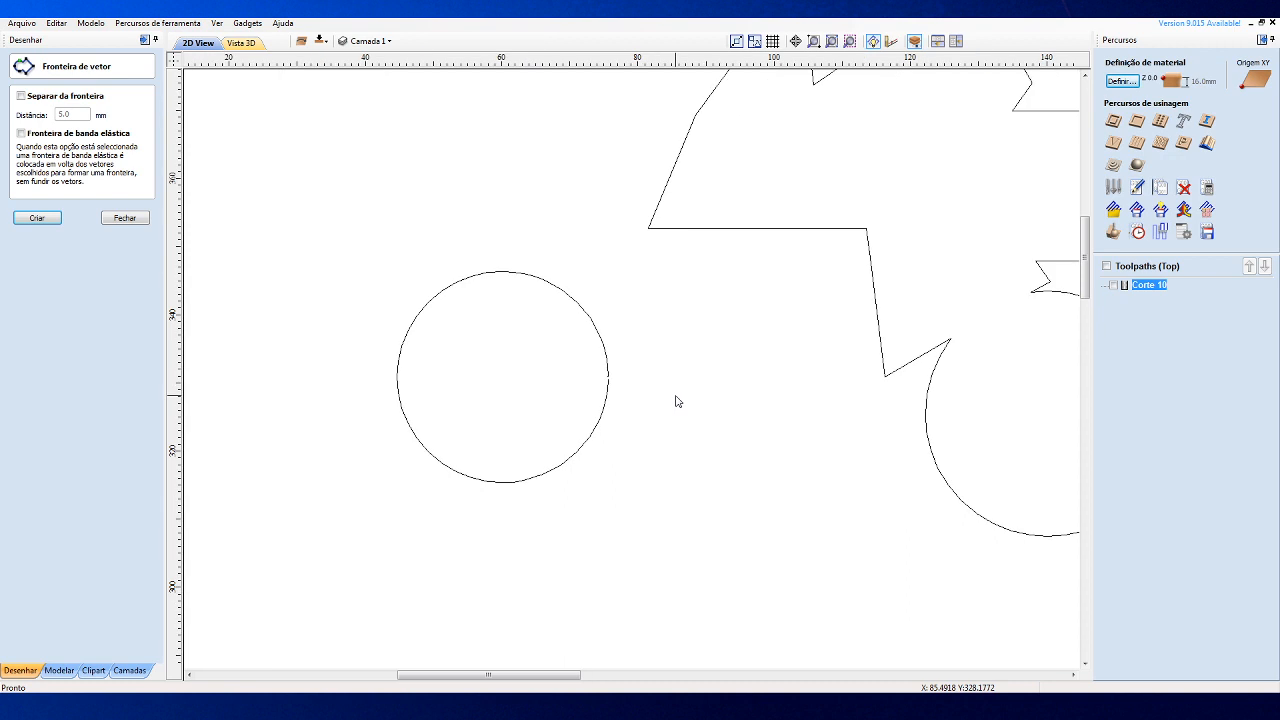
pyautogui.scroll(-2, 471, 306)
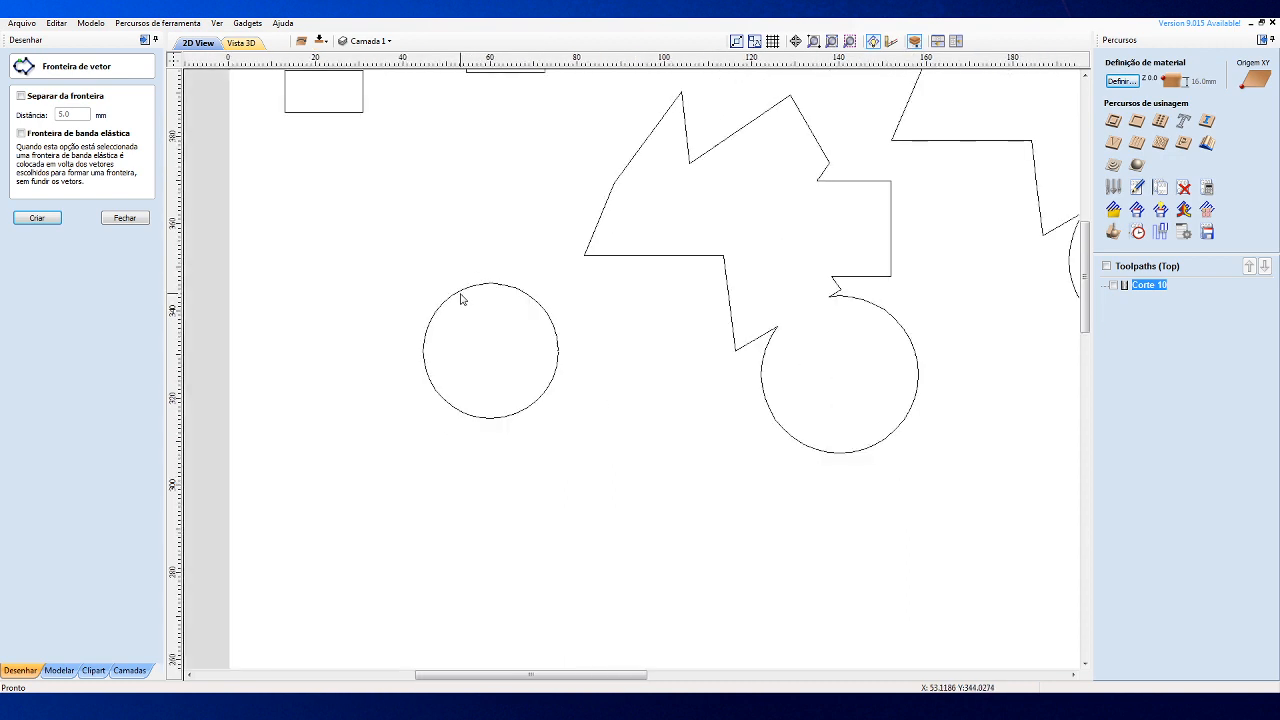
pyautogui.click(462, 291)
pyautogui.scroll(-2, 1000, 320)
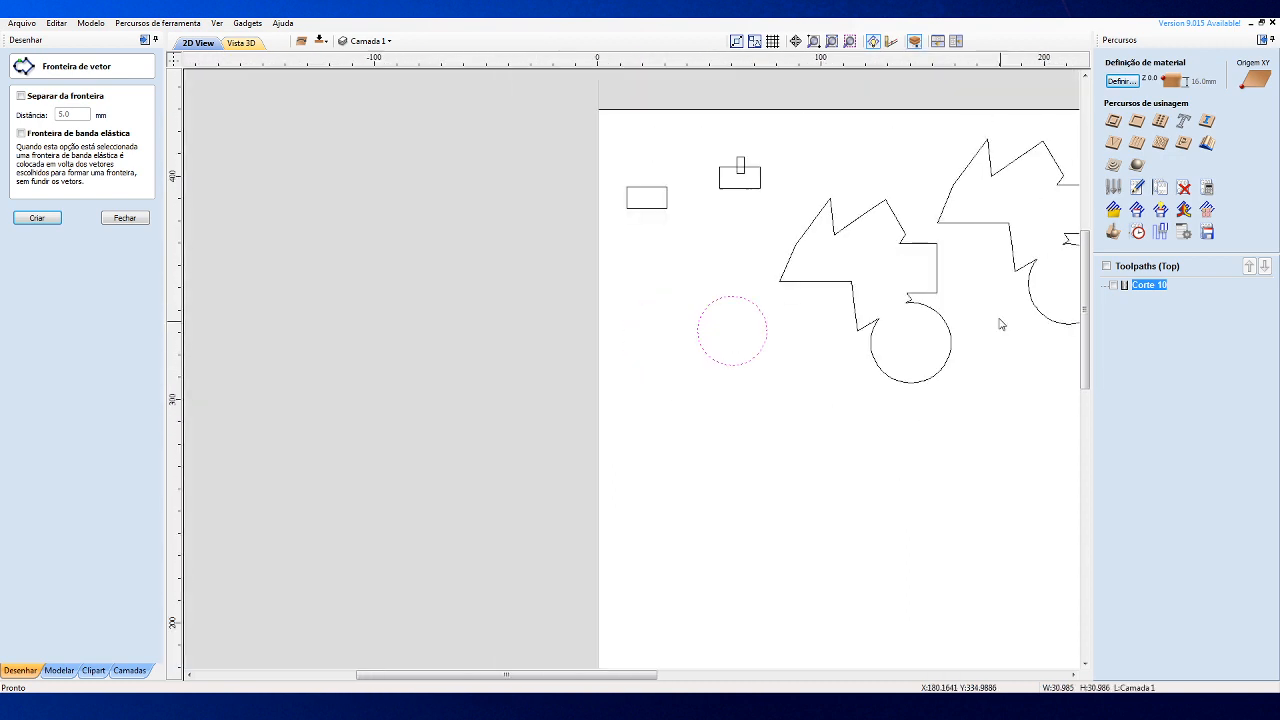
pyautogui.scroll(2, 797, 289)
pyautogui.scroll(1, 712, 283)
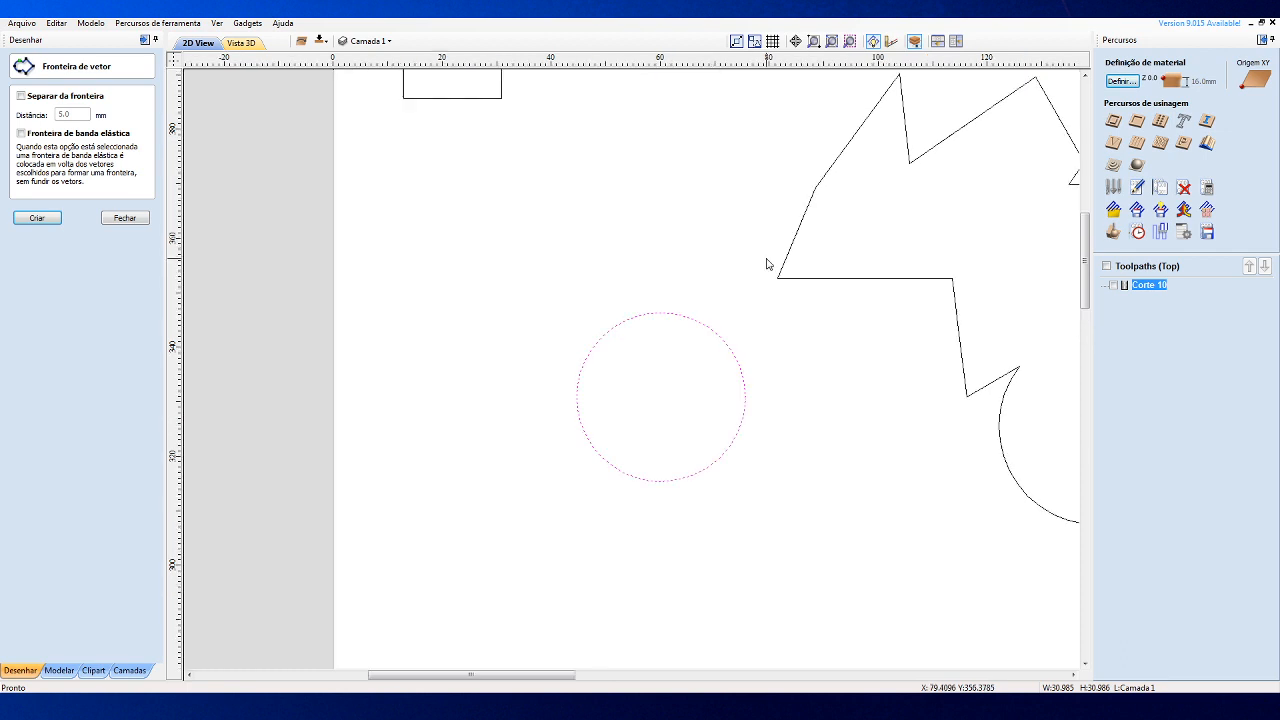
pyautogui.click(1113, 120)
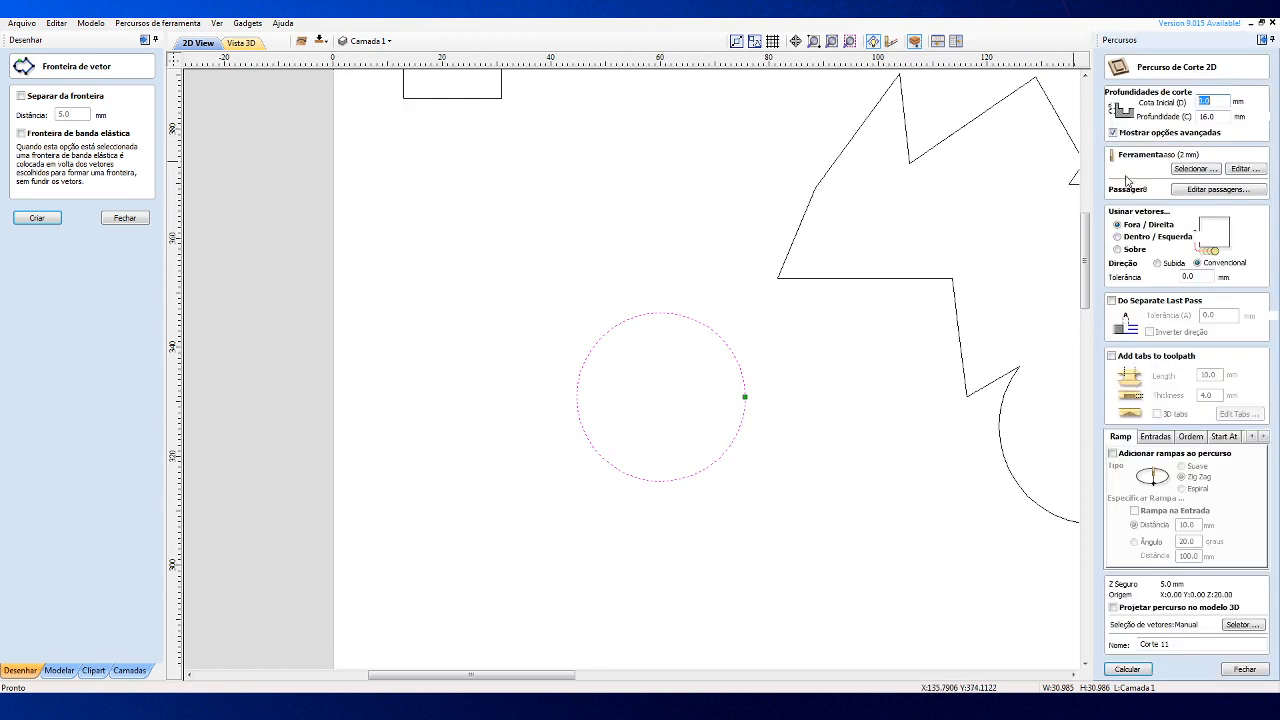
pyautogui.click(1125, 670)
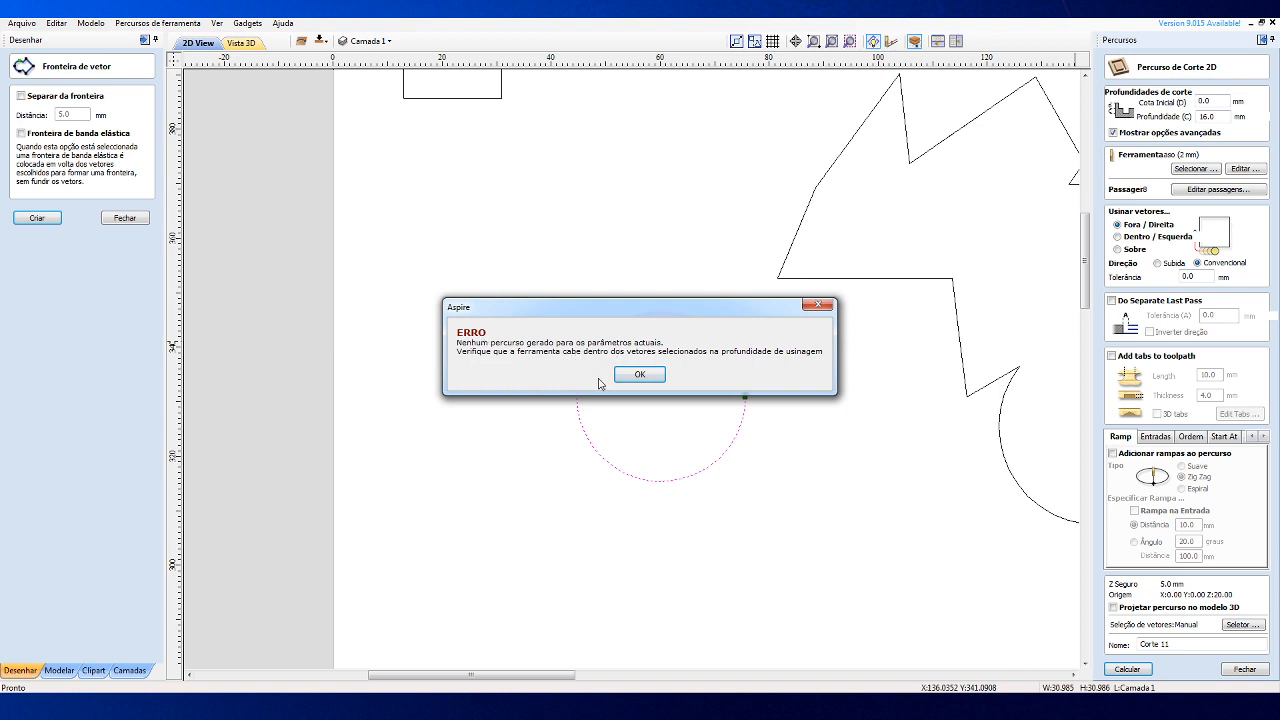
pyautogui.click(640, 376)
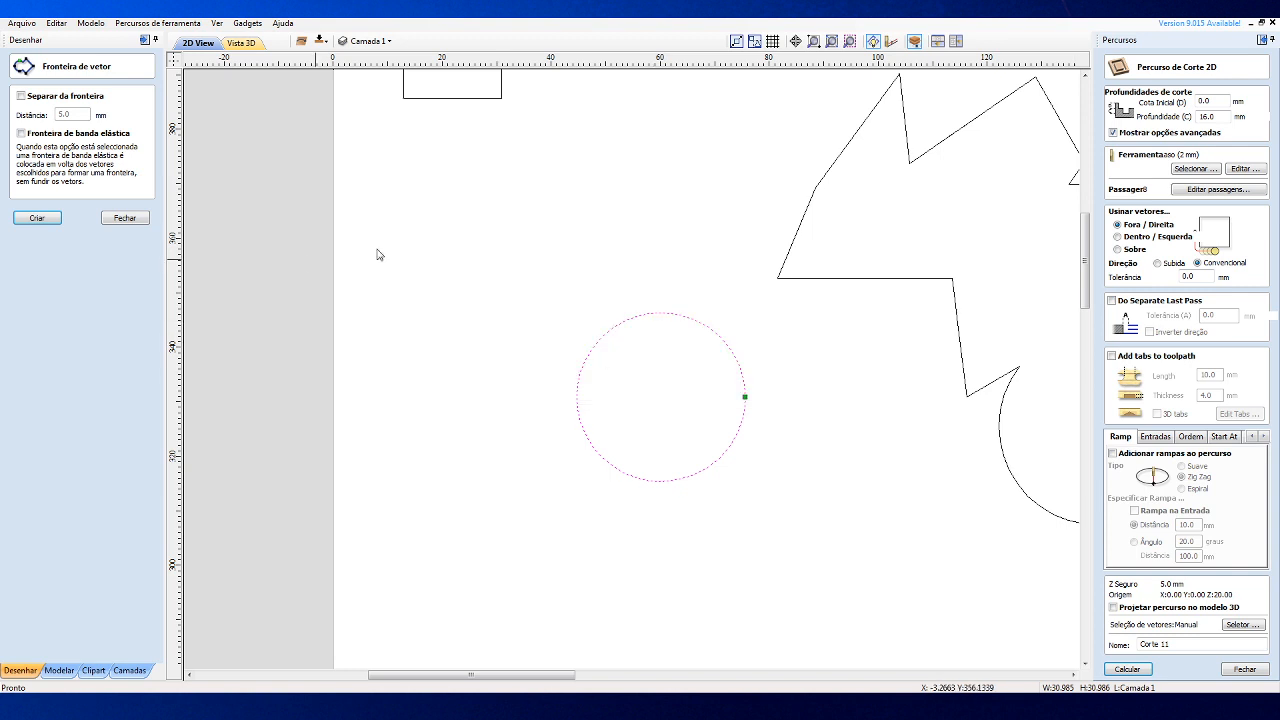
# Close the vector boundary tool and validate the selected circle with the Vector Validator.
pyautogui.click(125, 217)
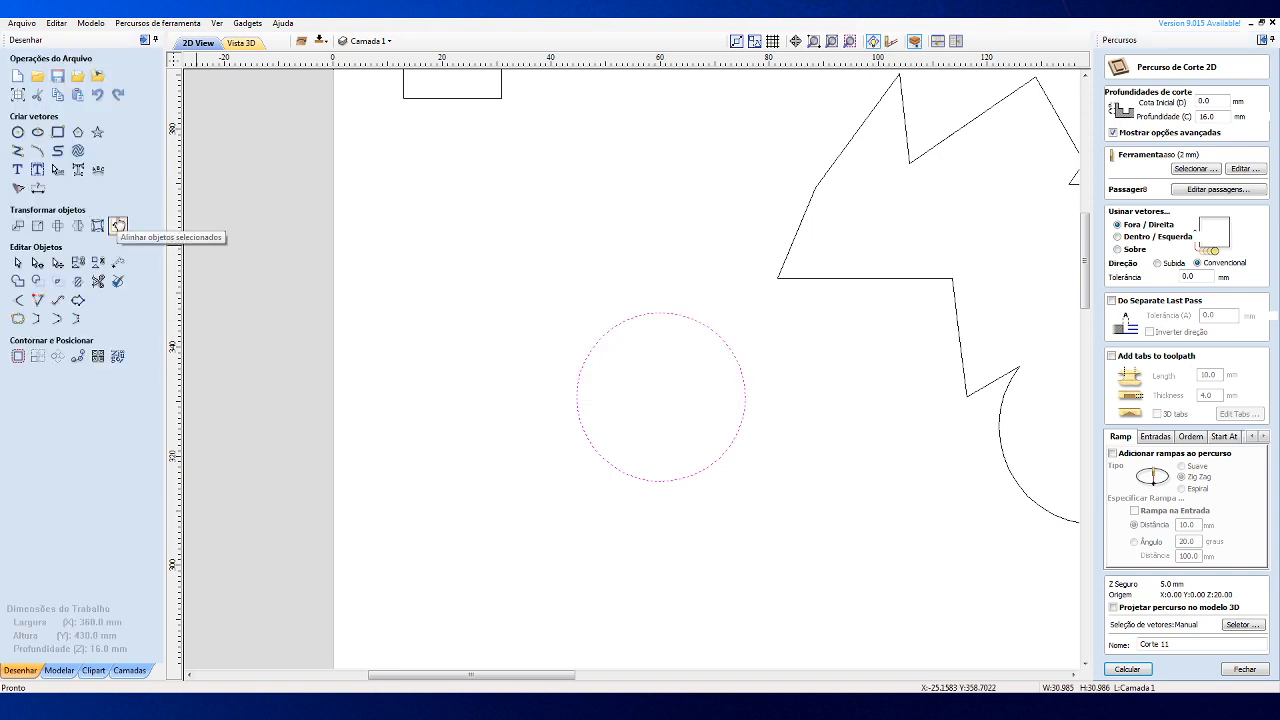
pyautogui.click(118, 283)
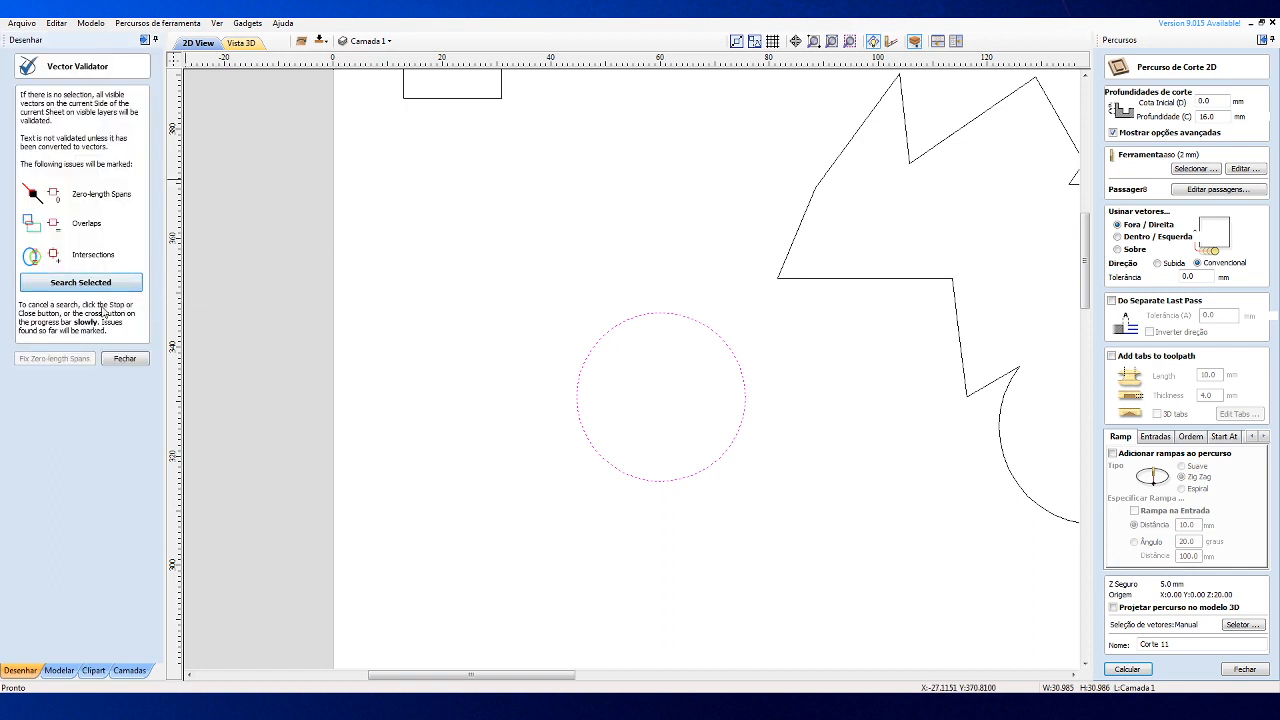
pyautogui.click(100, 283)
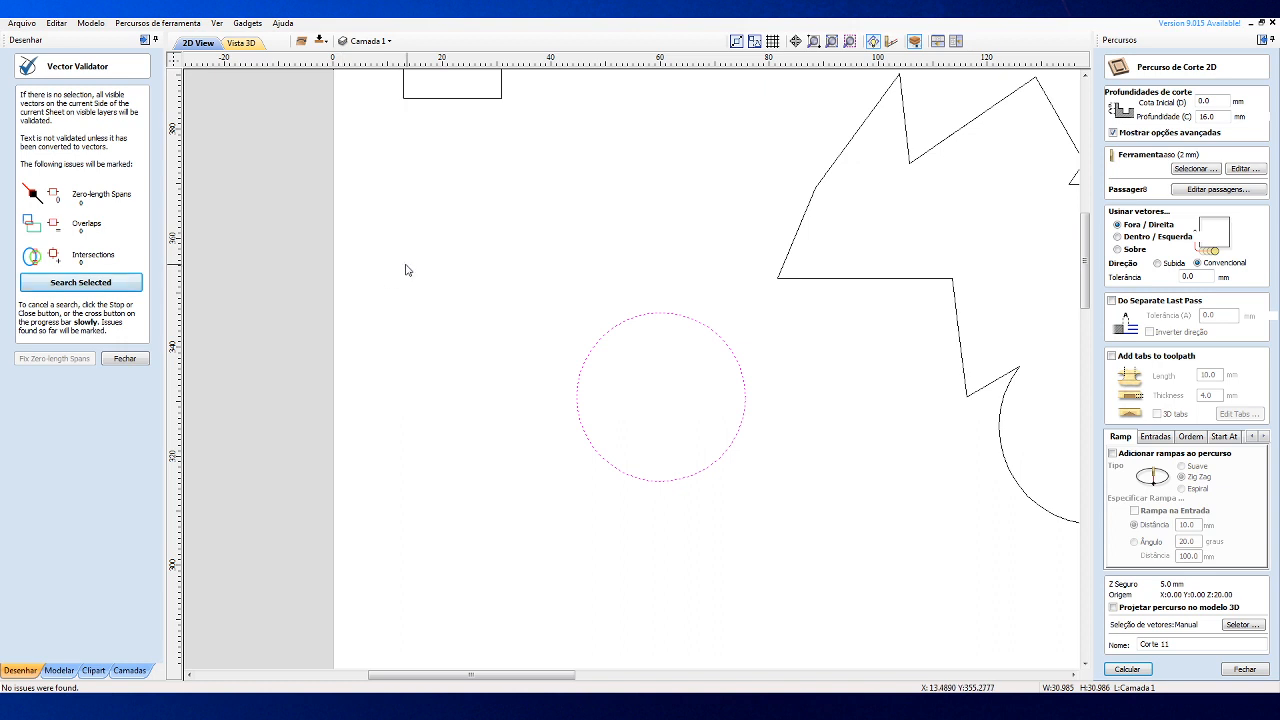
pyautogui.click(120, 364)
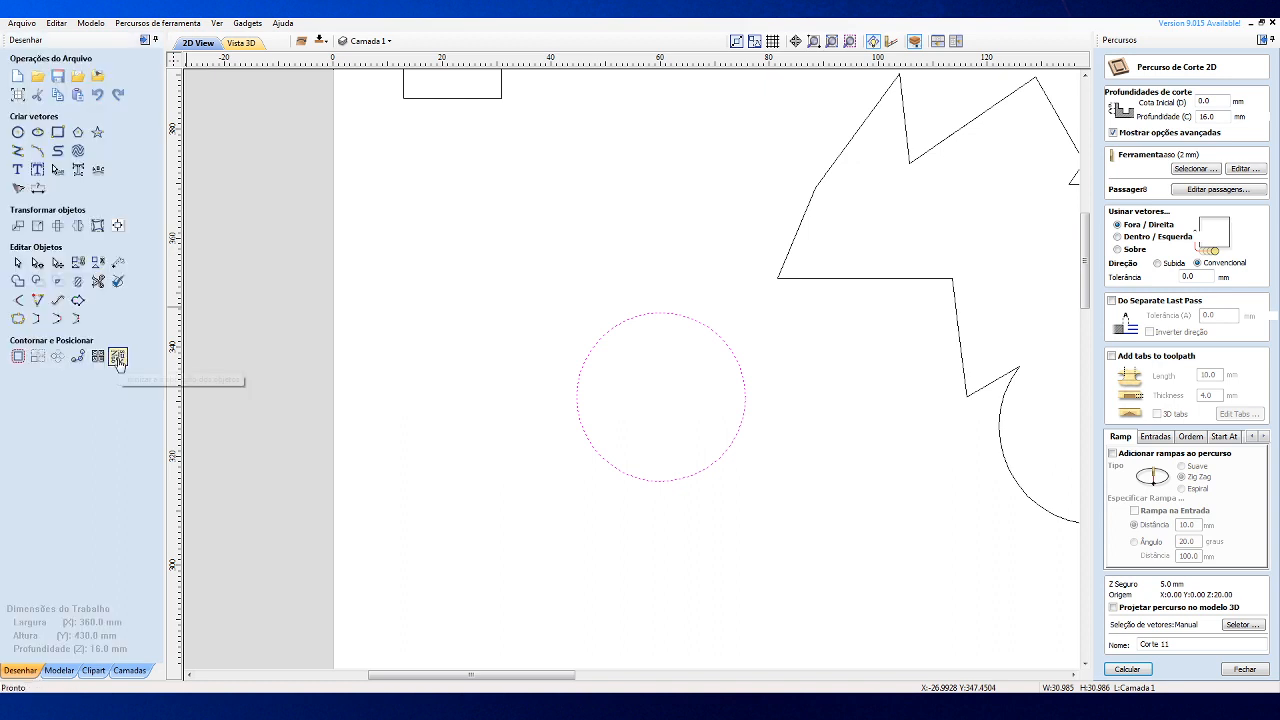
# Examine the right-hand side of the selected circle at high magnification for breaks or stray segments.
pyautogui.scroll(1, 763, 397)
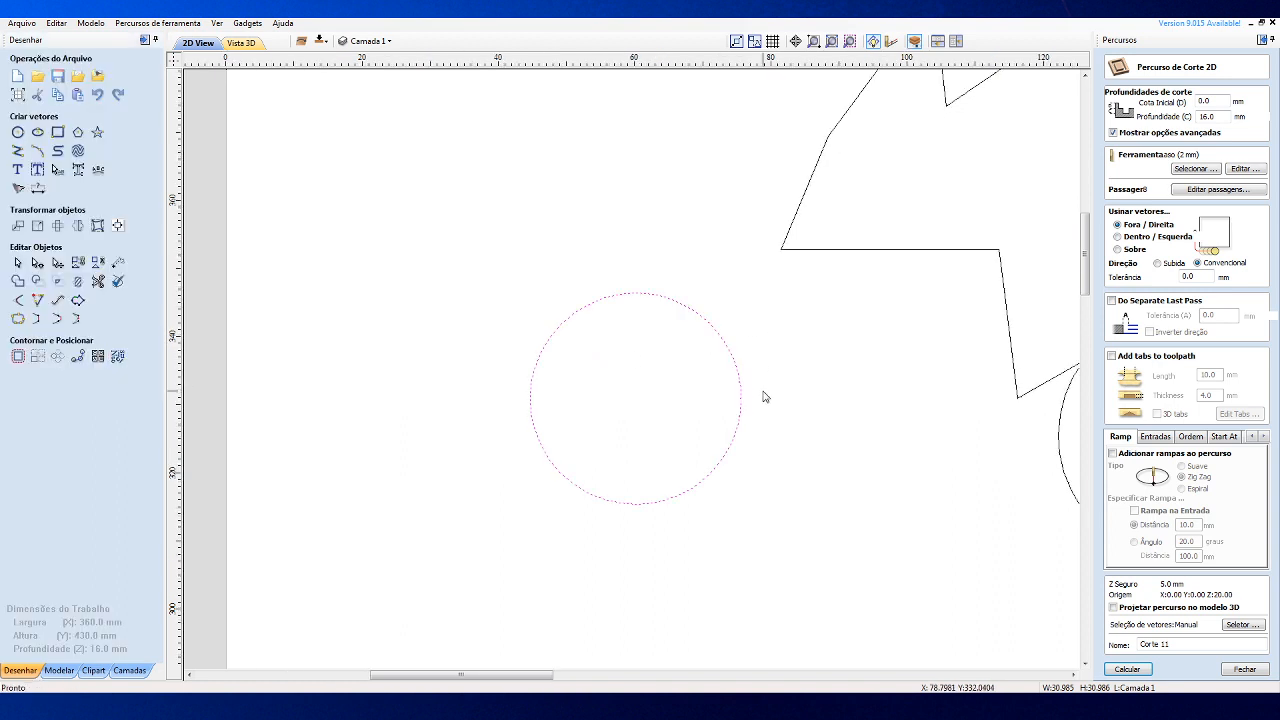
pyautogui.scroll(1, 740, 375)
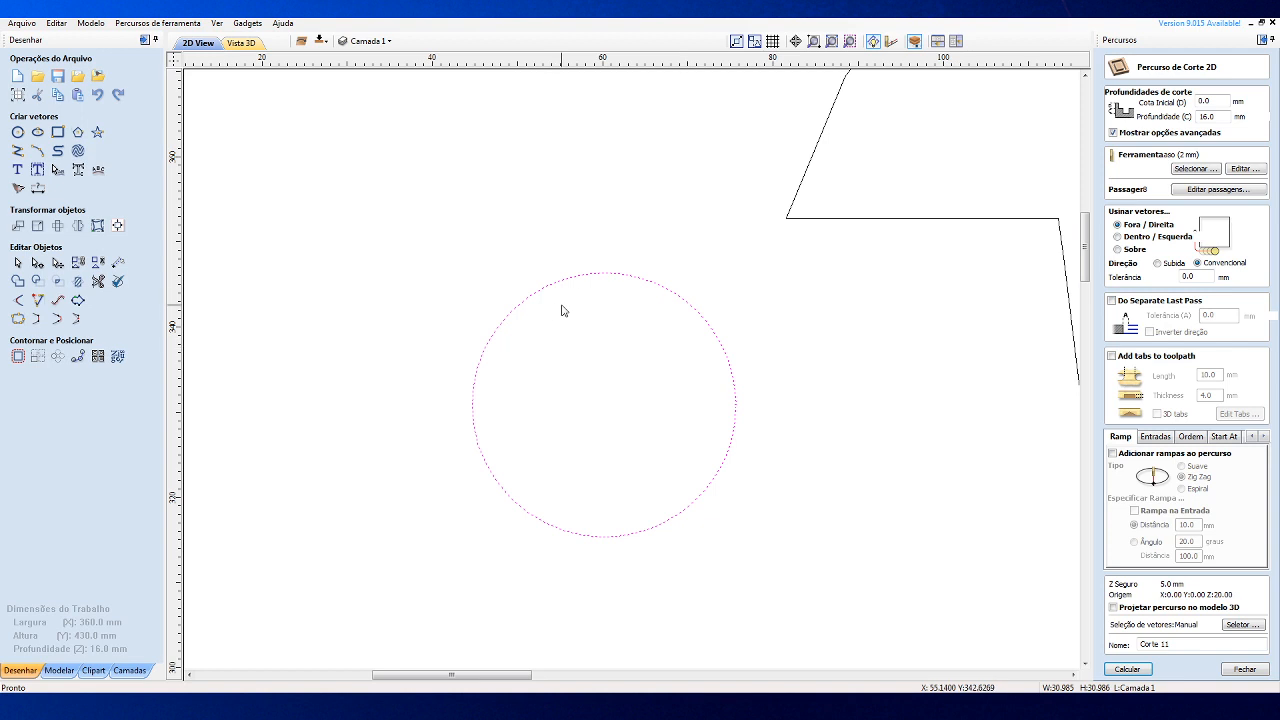
pyautogui.scroll(1, 686, 356)
pyautogui.scroll(1, 703, 370)
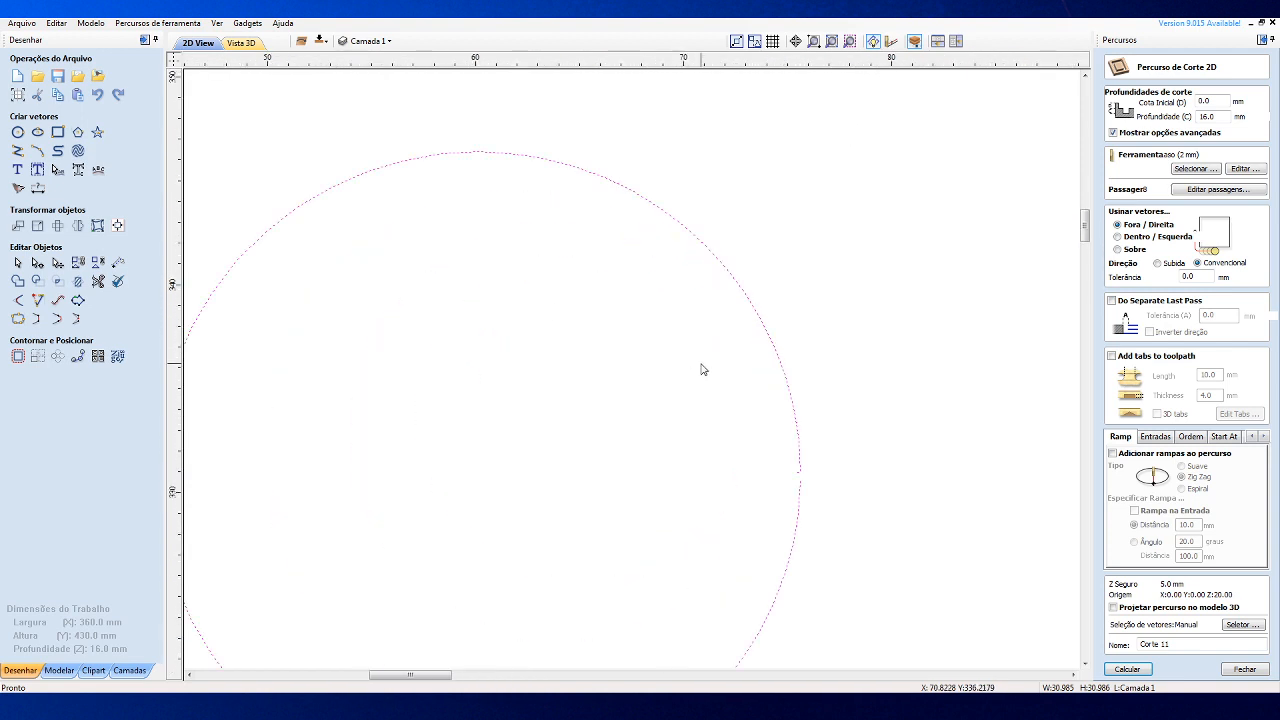
pyautogui.scroll(1, 800, 451)
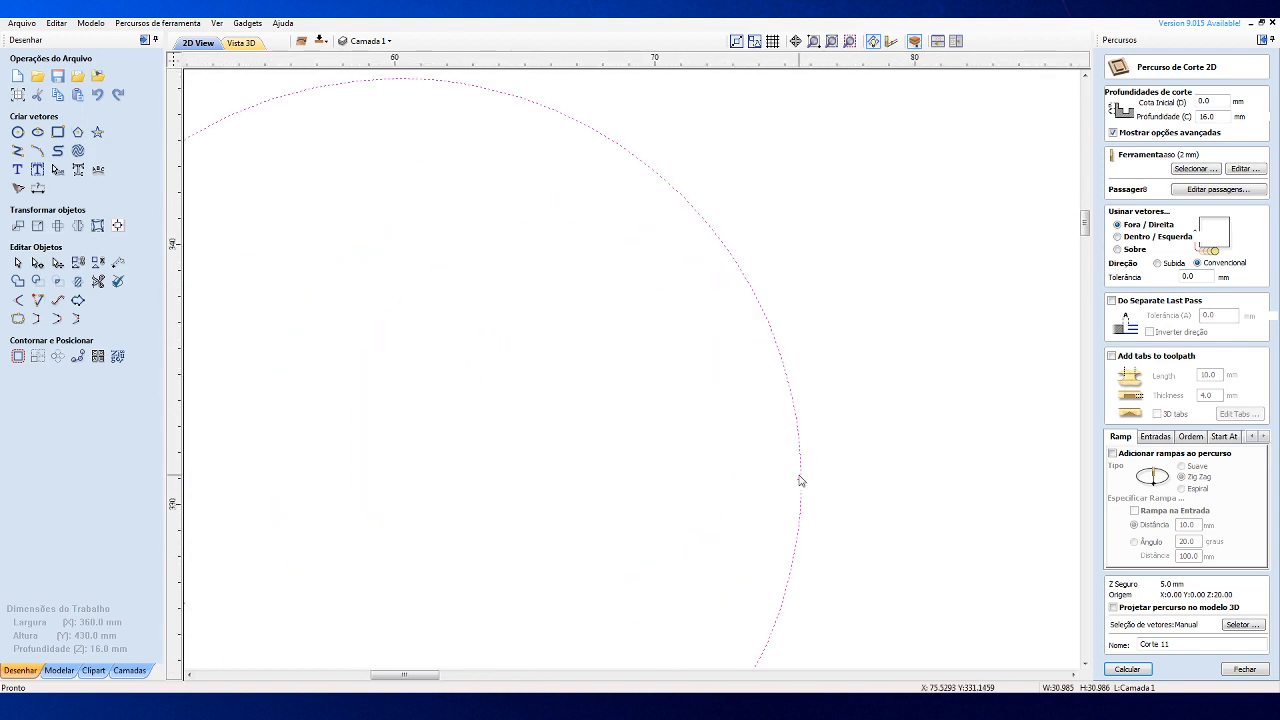
pyautogui.scroll(2, 802, 485)
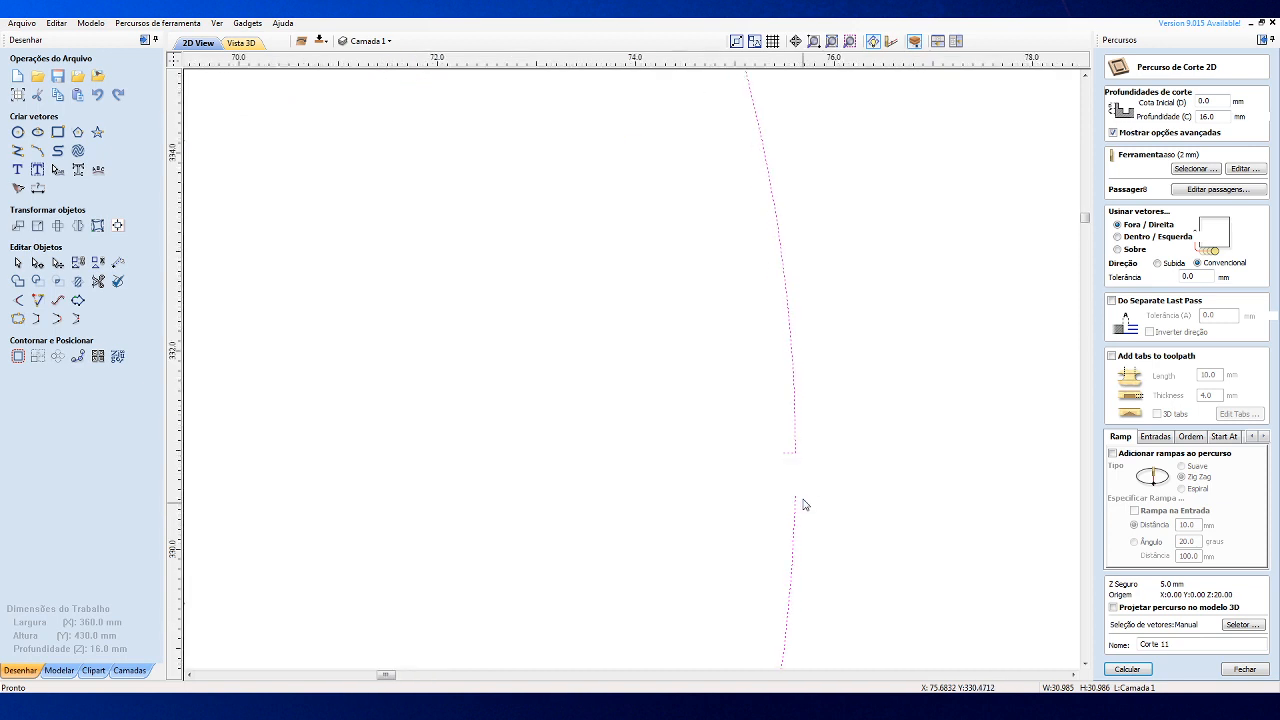
pyautogui.scroll(2, 802, 505)
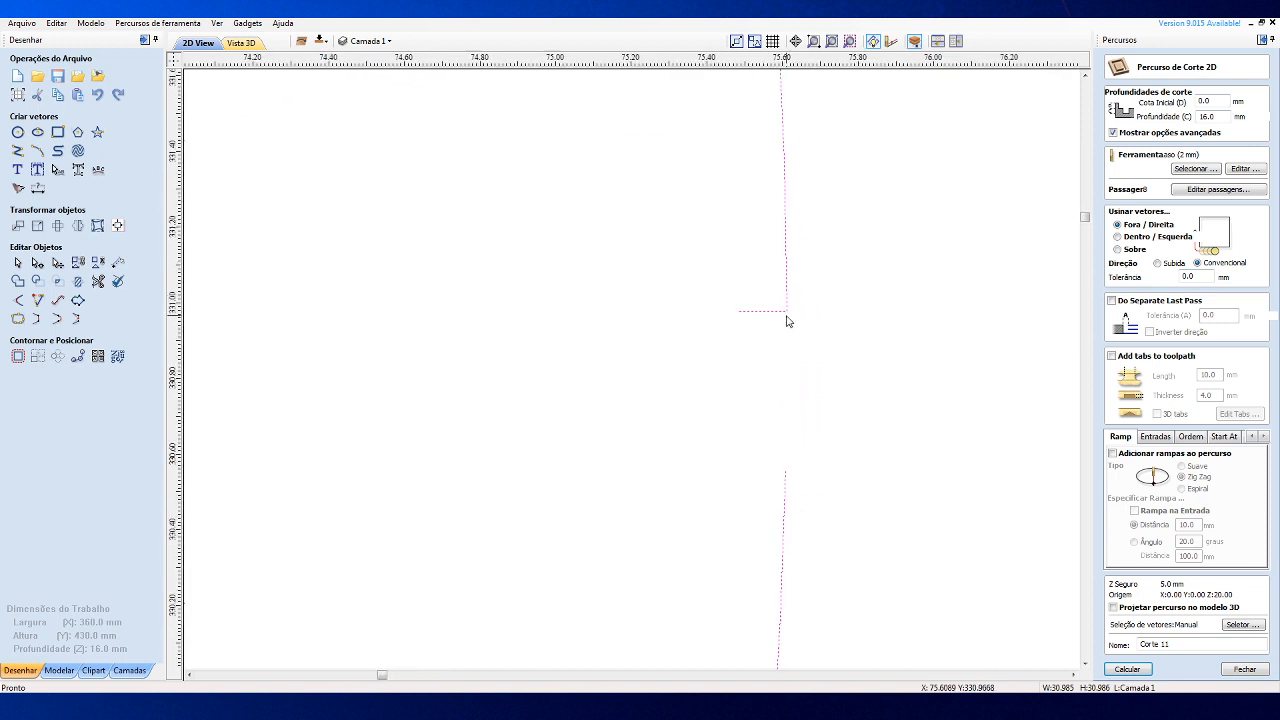
pyautogui.scroll(-1, 755, 323)
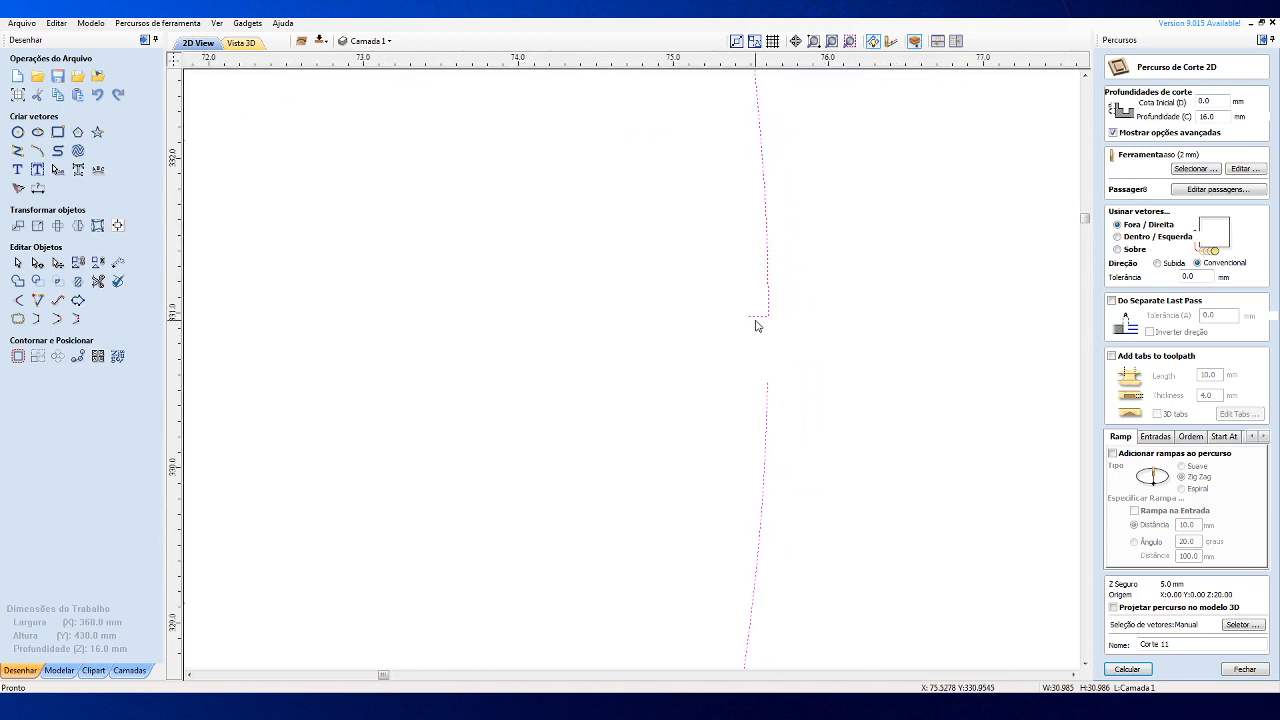
pyautogui.scroll(-1, 755, 323)
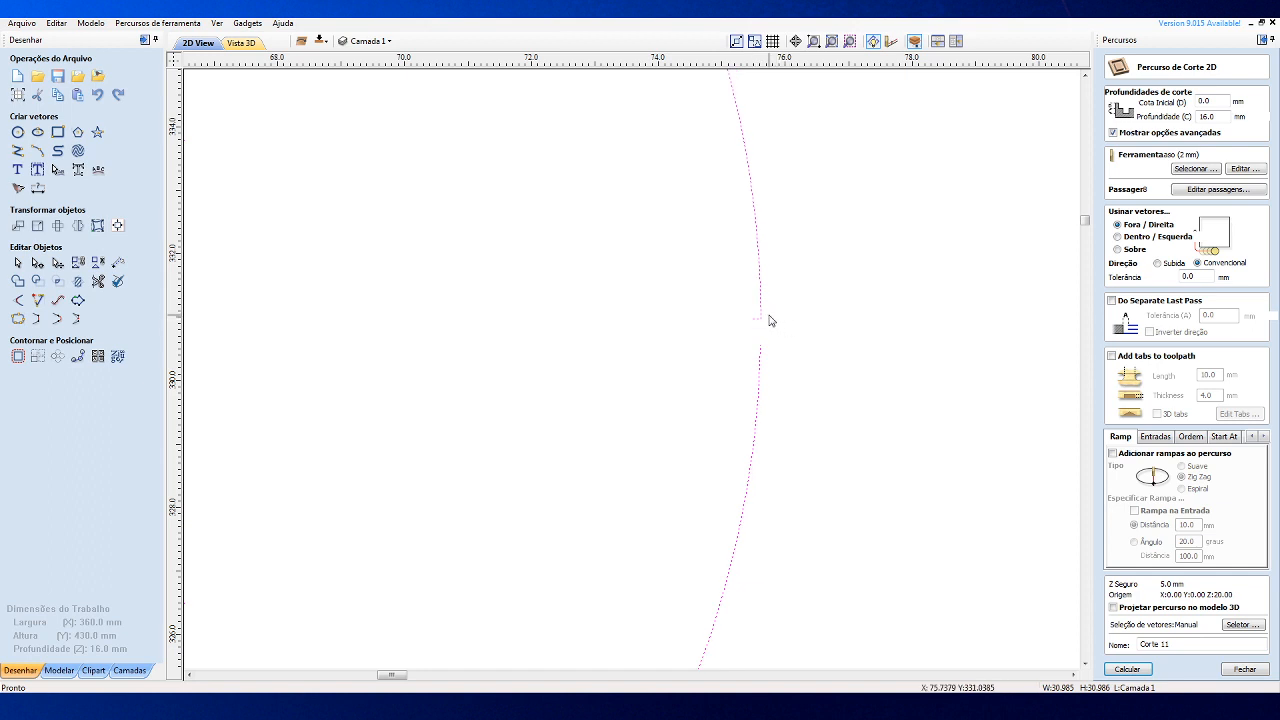
pyautogui.scroll(1, 838, 371)
pyautogui.scroll(2, 701, 303)
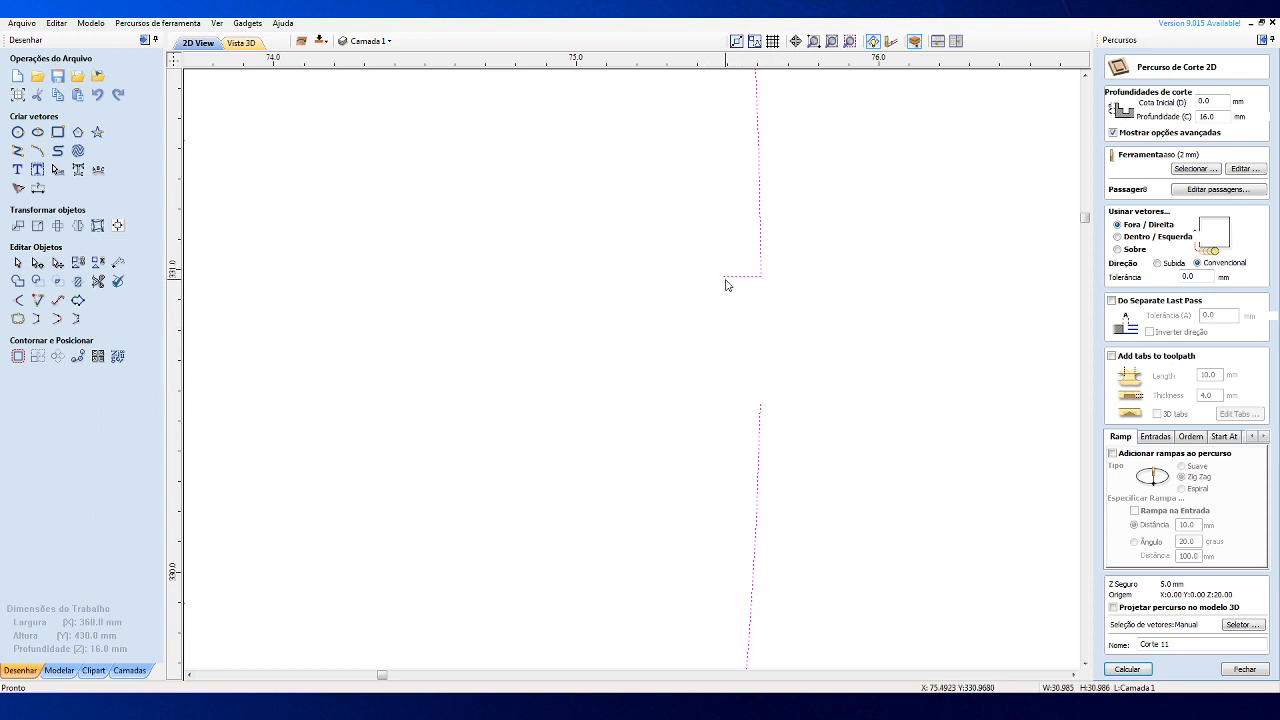
# Try to close the circle's open ends with a straight line.
pyautogui.rightClick(761, 415)
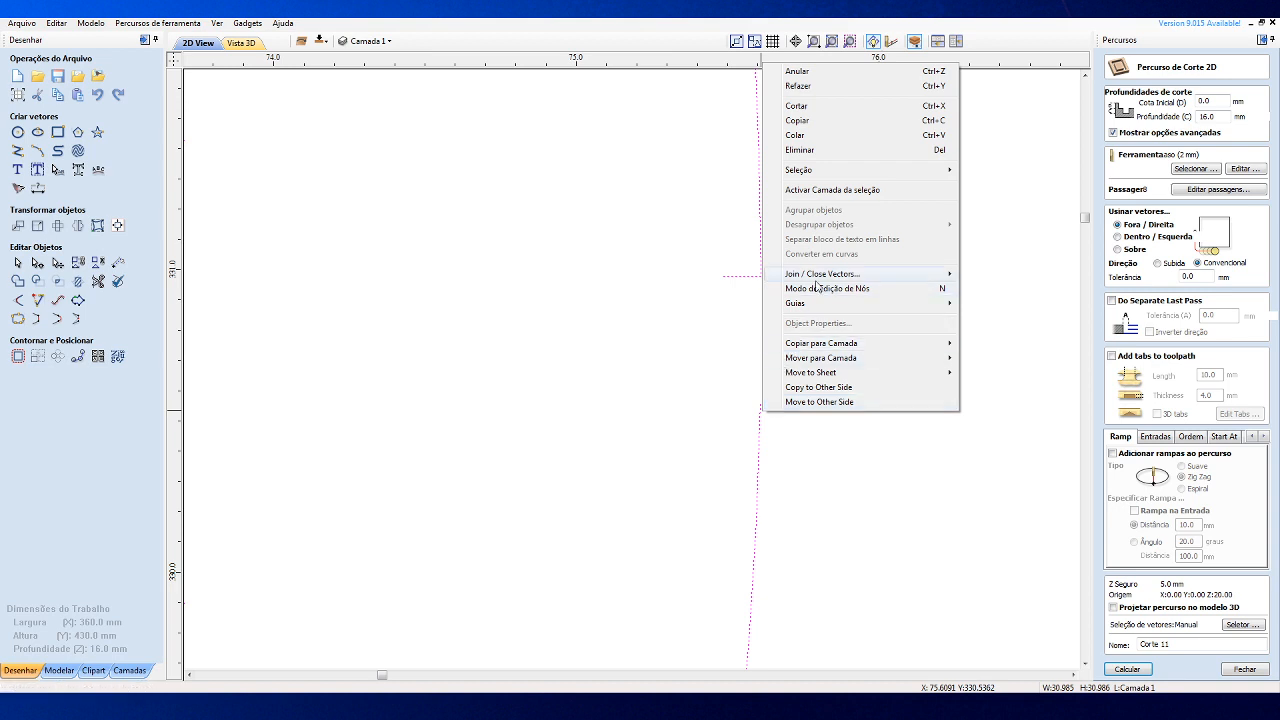
pyautogui.moveTo(814, 281)
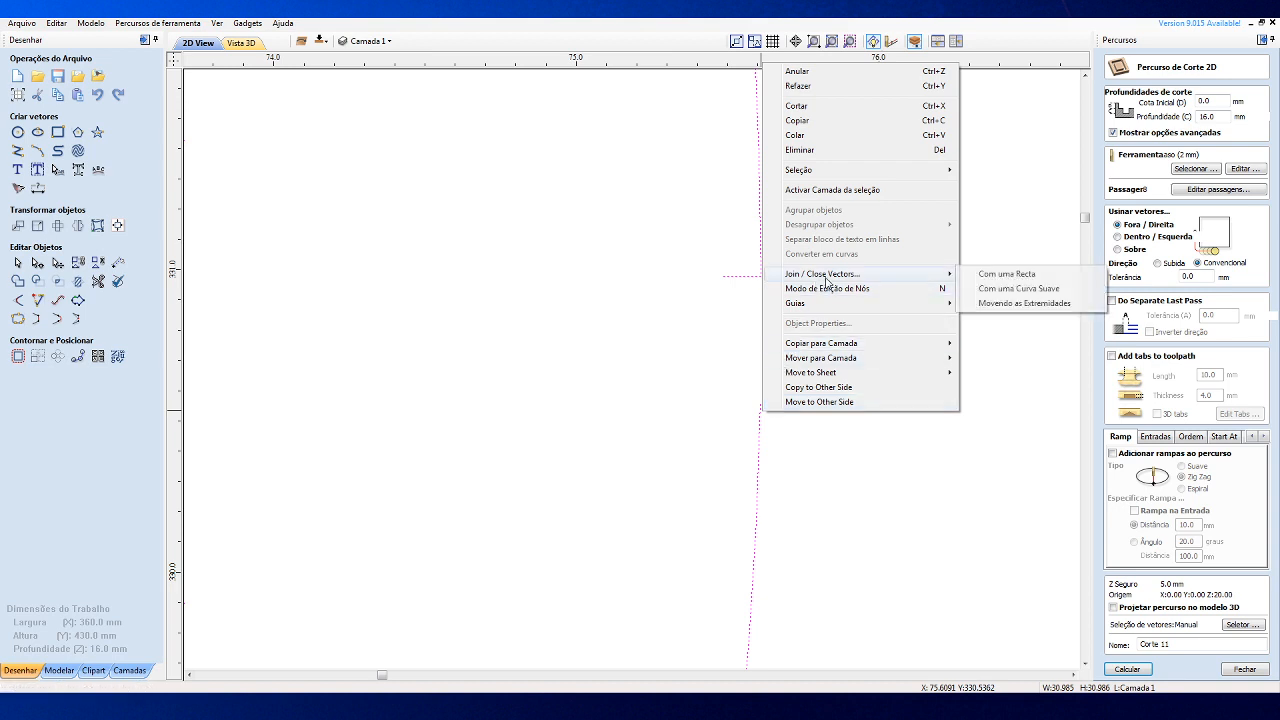
pyautogui.click(1003, 276)
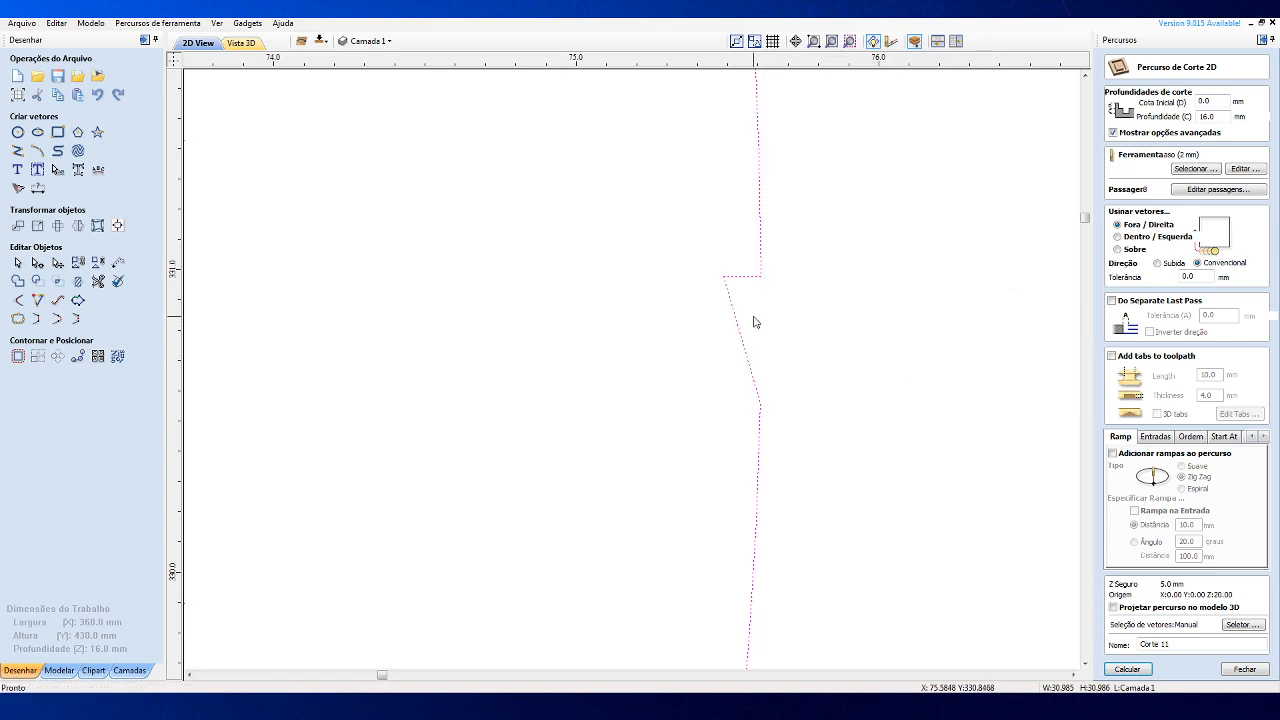
# Try to close the circle's open ends with a smooth curve, and undo the join.
pyautogui.click(766, 396)
pyautogui.rightClick(758, 417)
pyautogui.moveTo(870, 278)
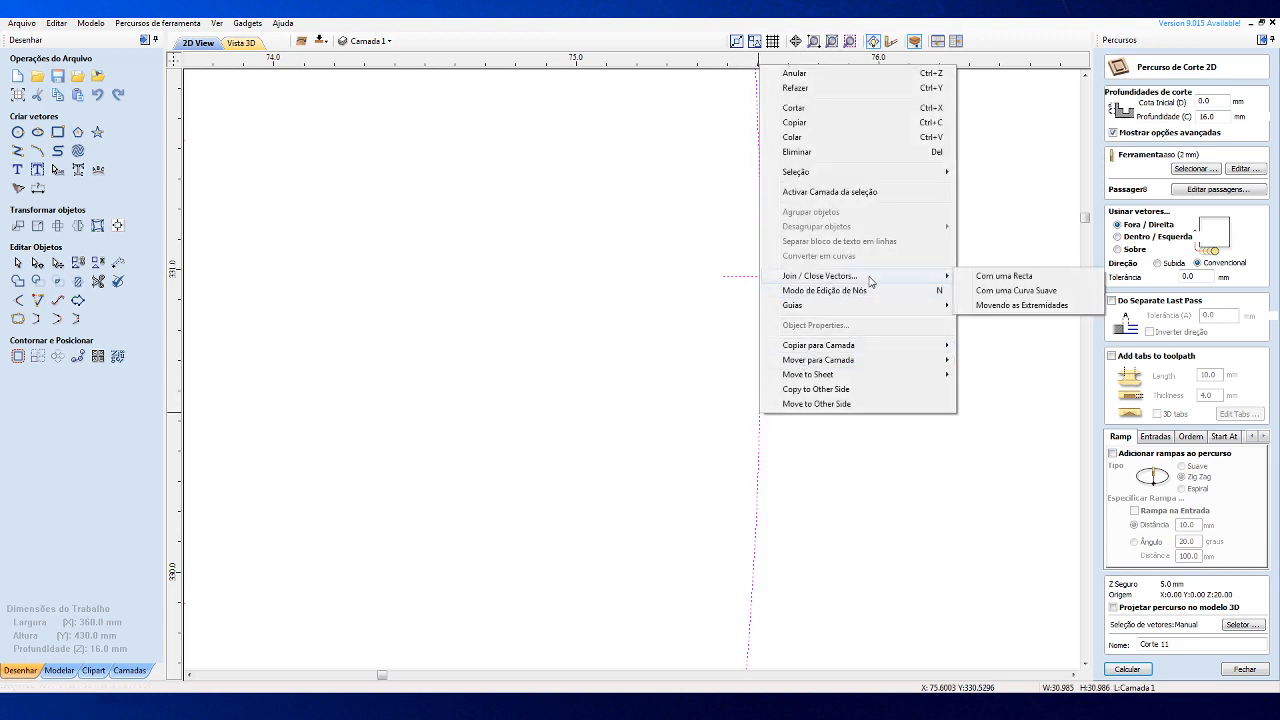
pyautogui.click(1008, 289)
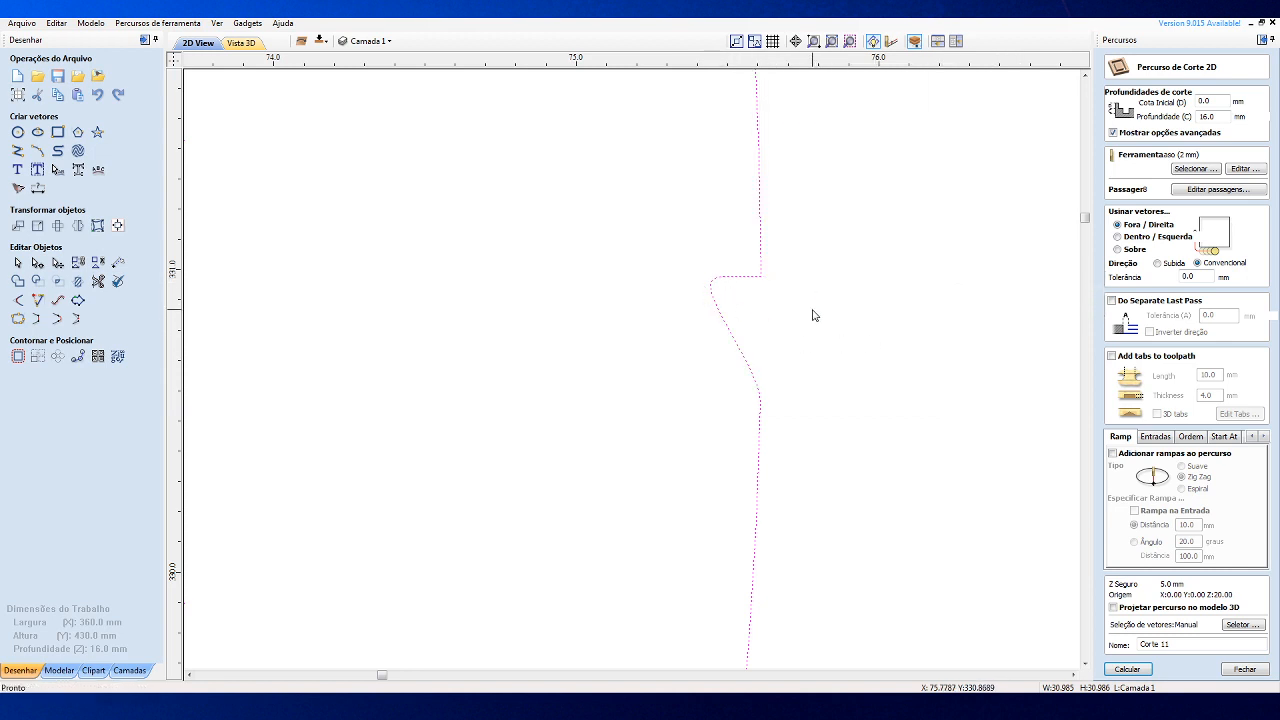
pyautogui.hotkey('ctrl', 'z')
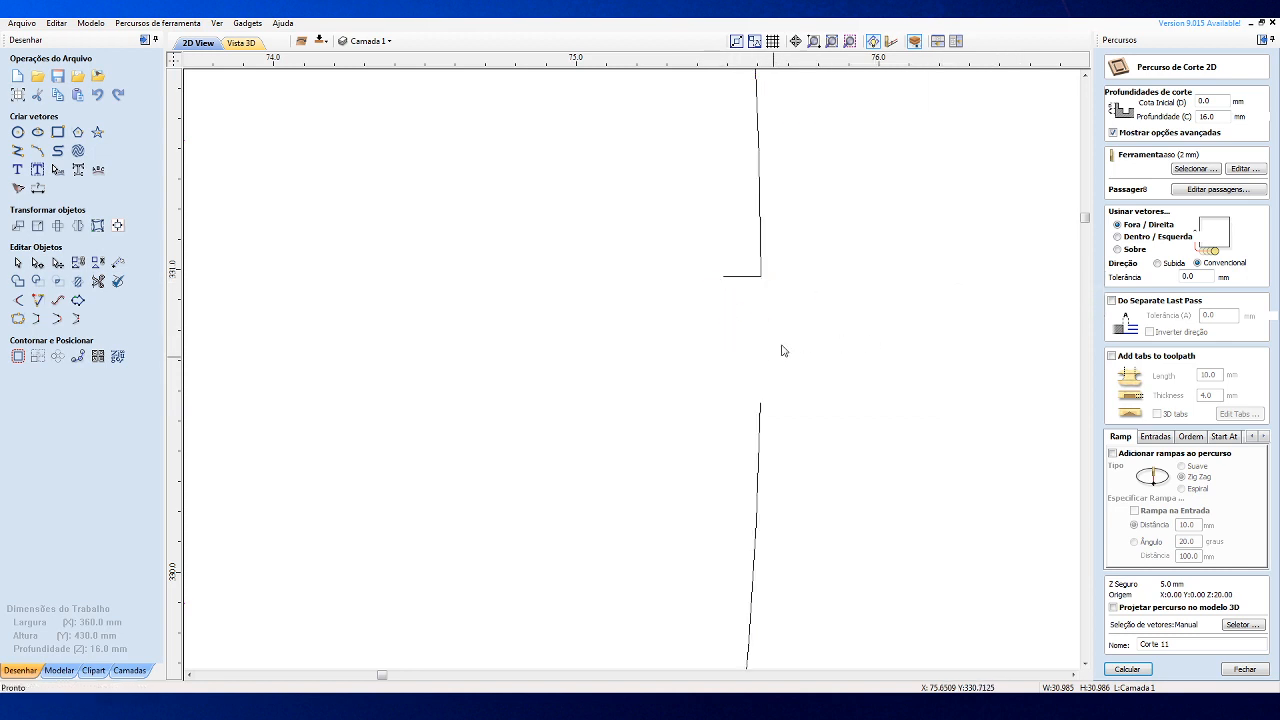
# Try to close the circle by moving its end points together, and undo the join.
pyautogui.click(758, 410)
pyautogui.rightClick(760, 411)
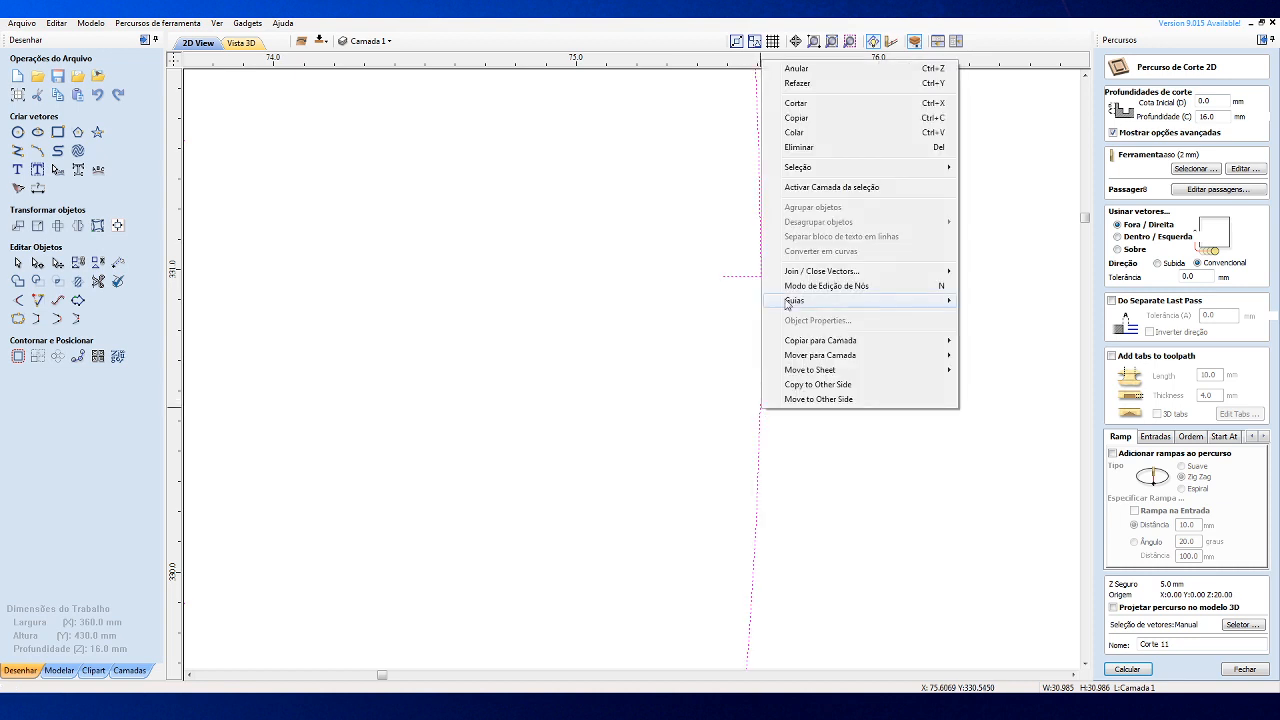
pyautogui.moveTo(915, 274)
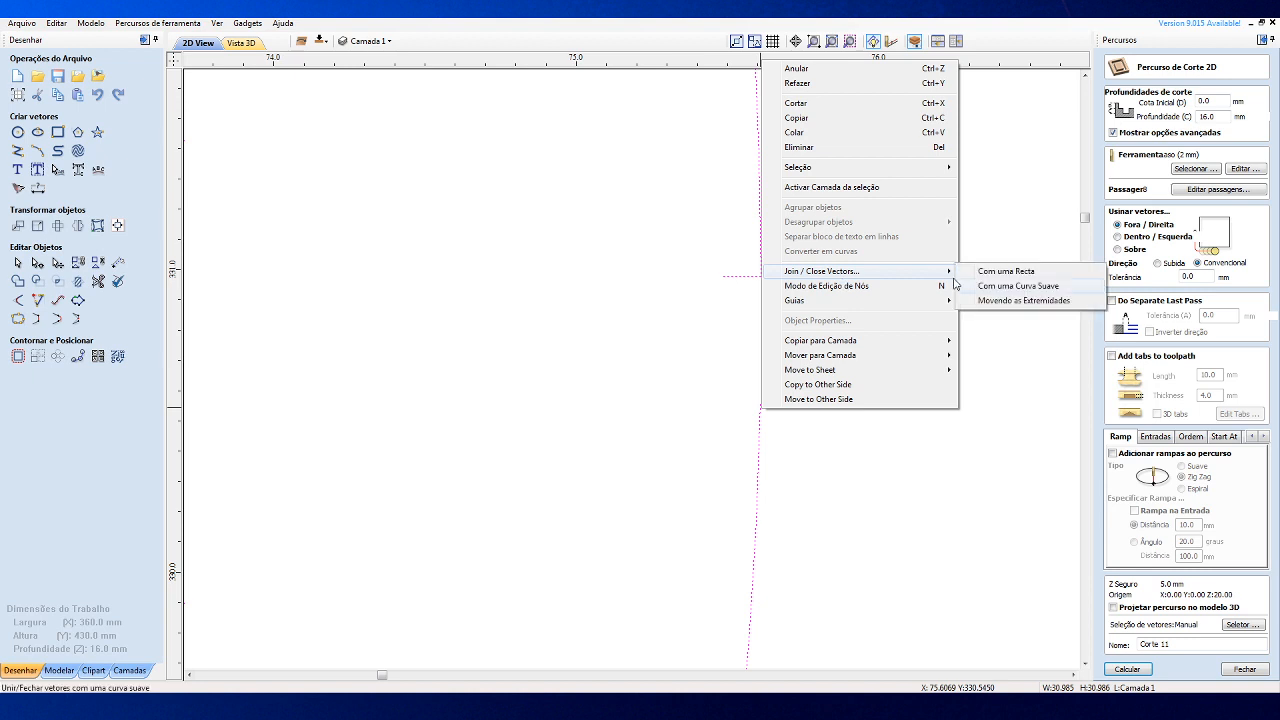
pyautogui.click(998, 302)
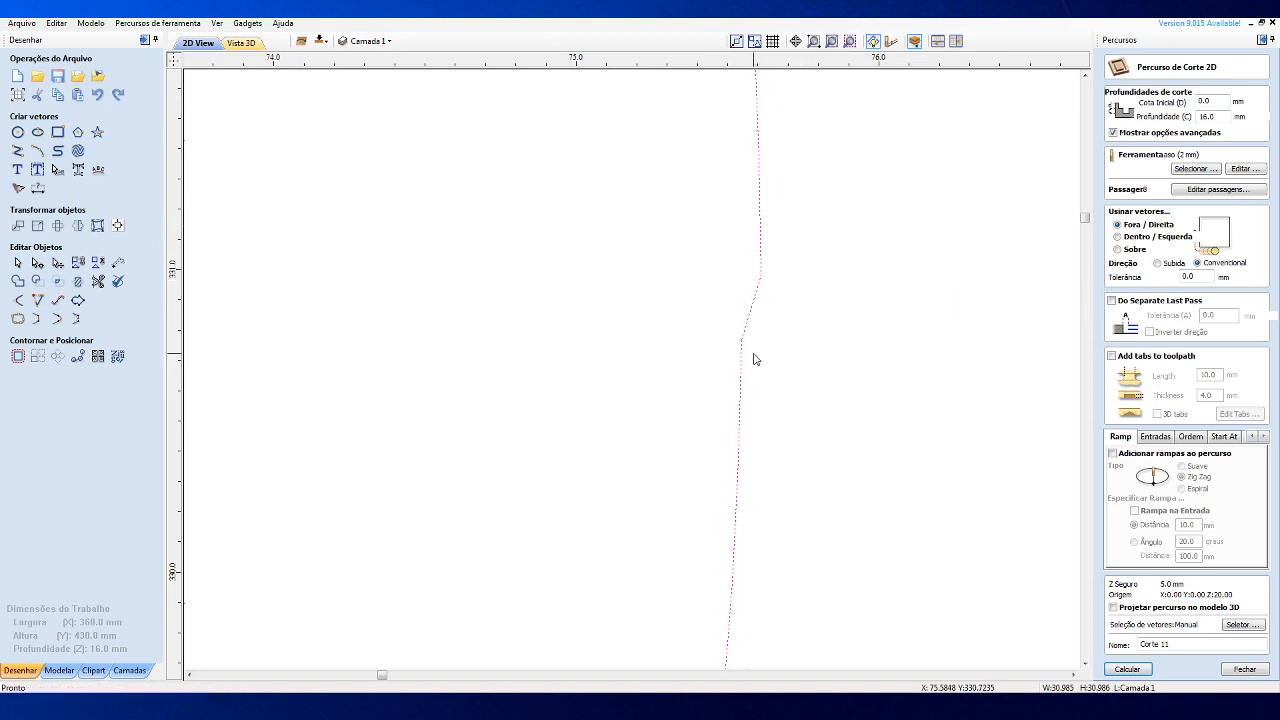
pyautogui.hotkey('ctrl', 'z')
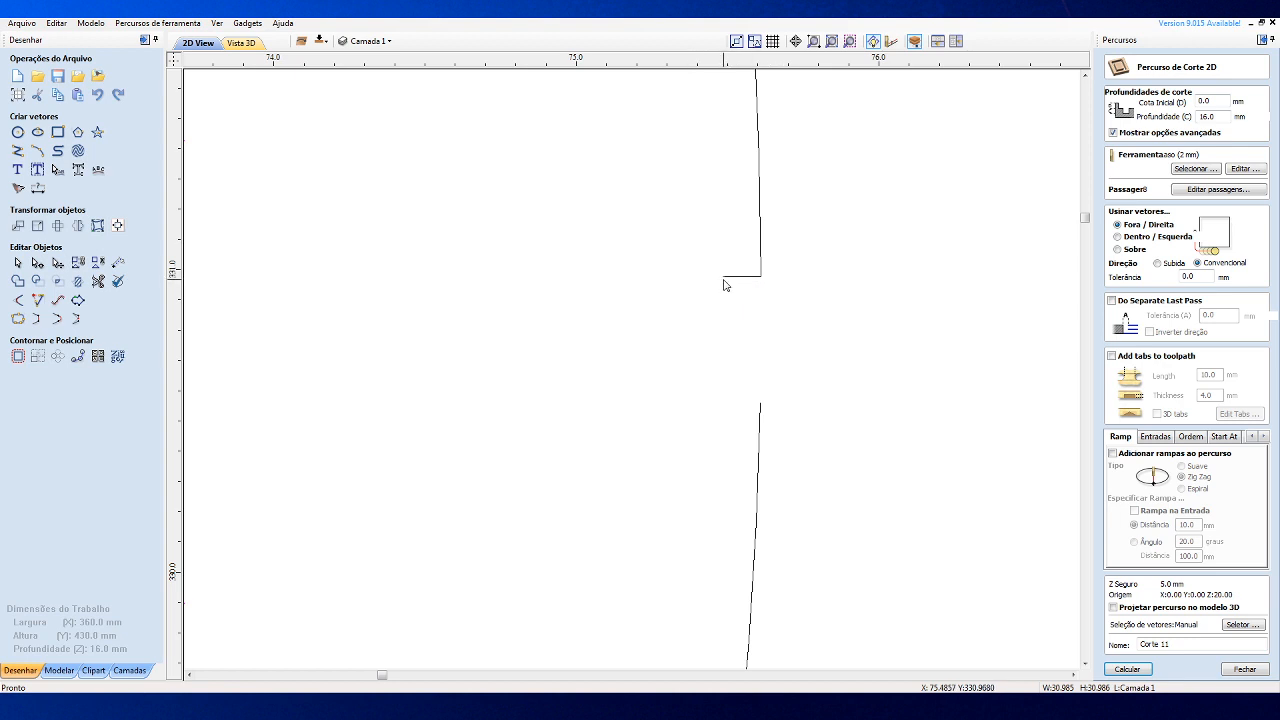
# Close the circle's open ends with a straight line.
pyautogui.click(760, 440)
pyautogui.rightClick(760, 438)
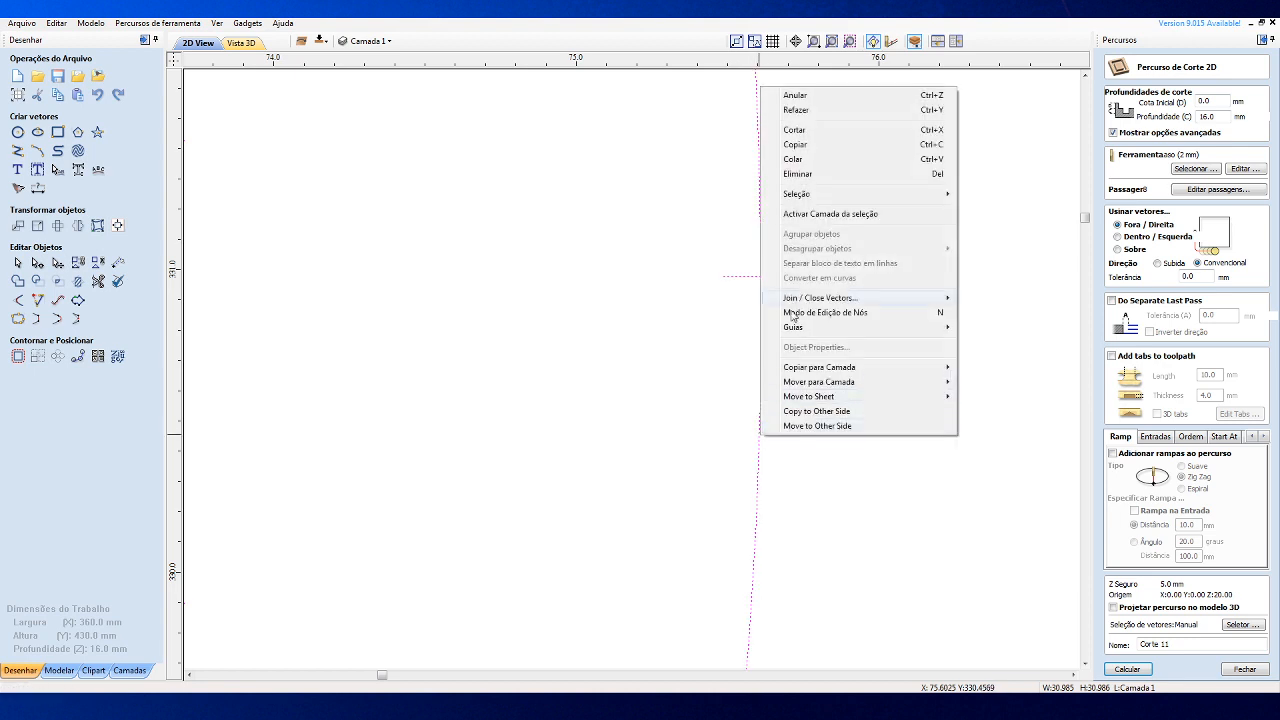
pyautogui.moveTo(800, 299)
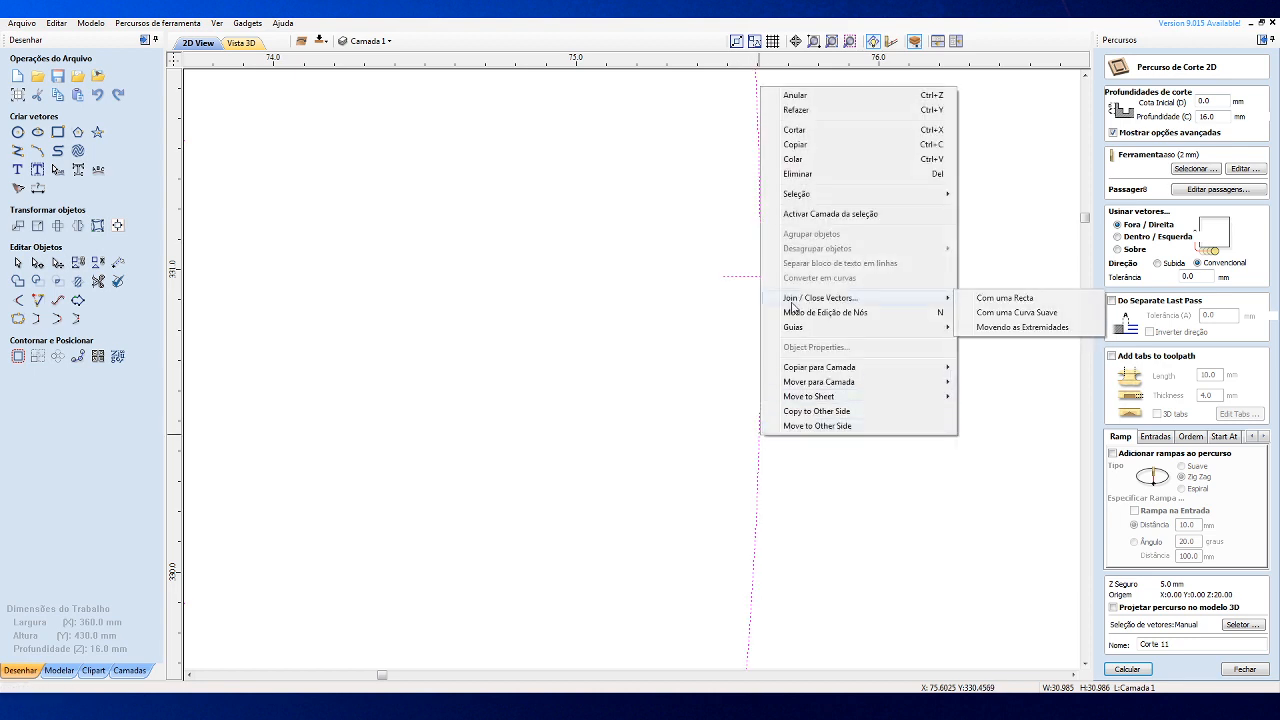
pyautogui.click(1005, 299)
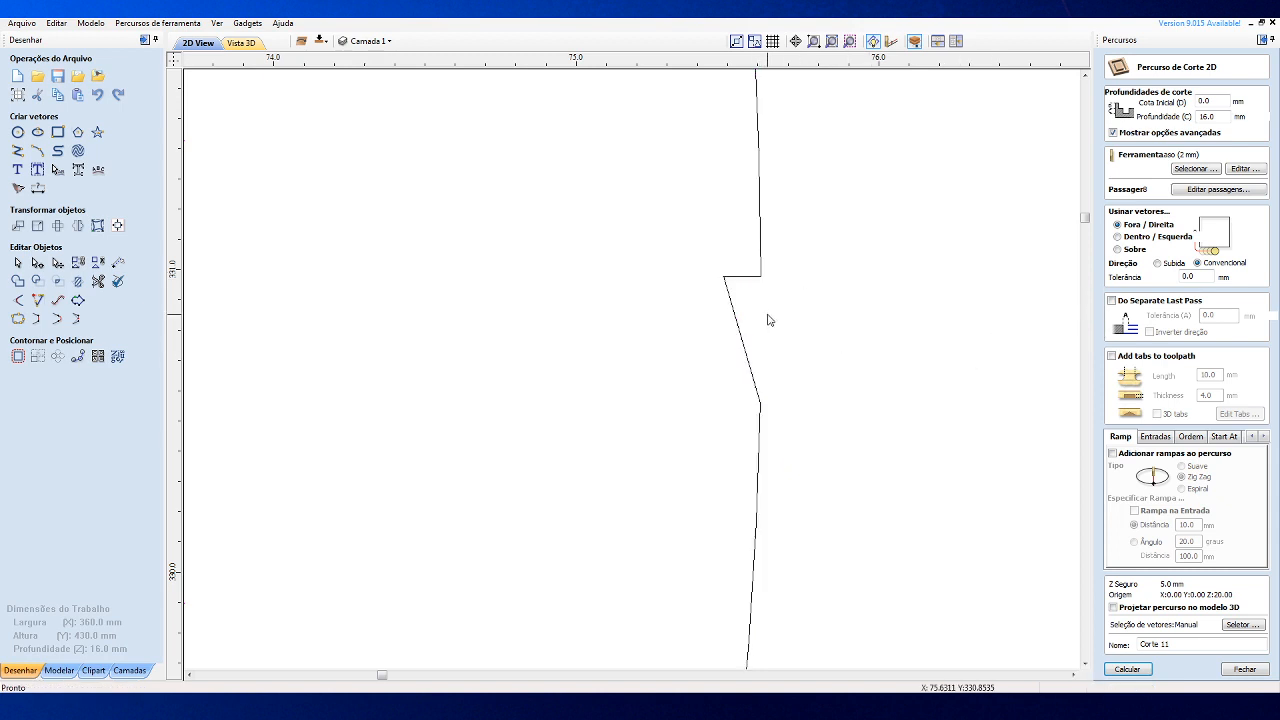
# Calculate the outside 2D cut toolpath for the closed circle, 16 mm deep, and simulate it on the MDF block.
pyautogui.scroll(-8, 817, 312)
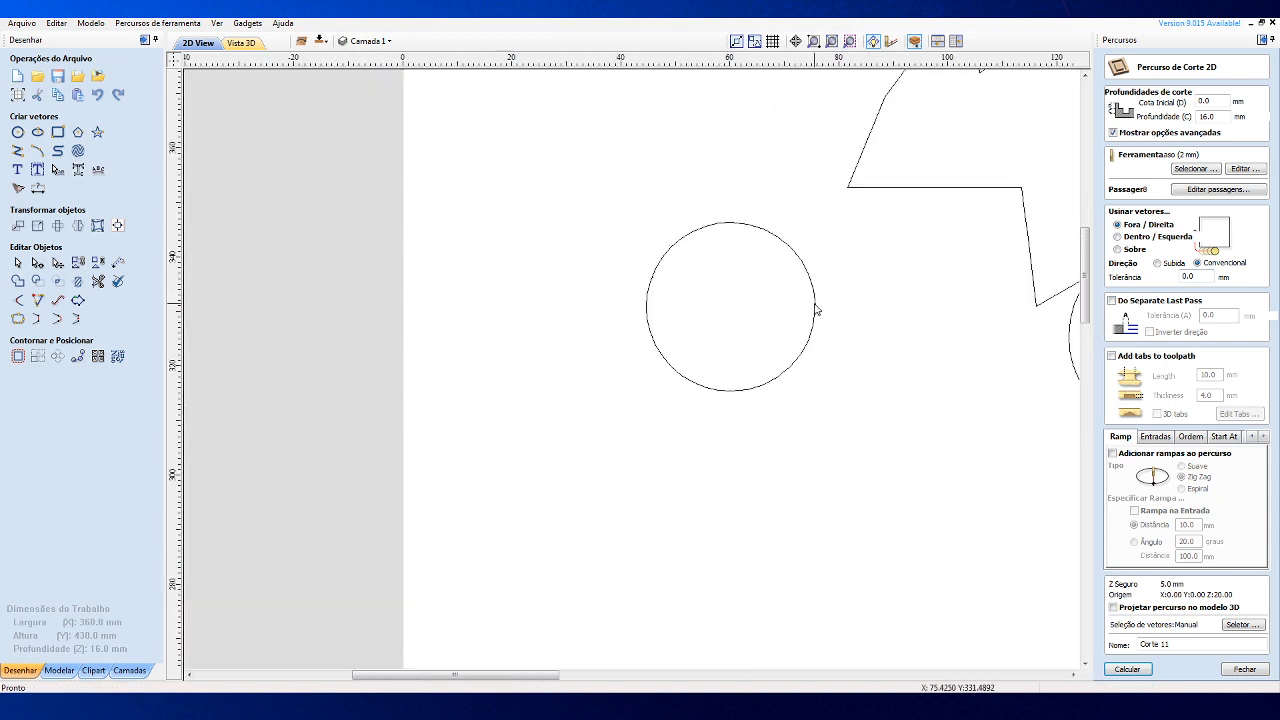
pyautogui.click(814, 309)
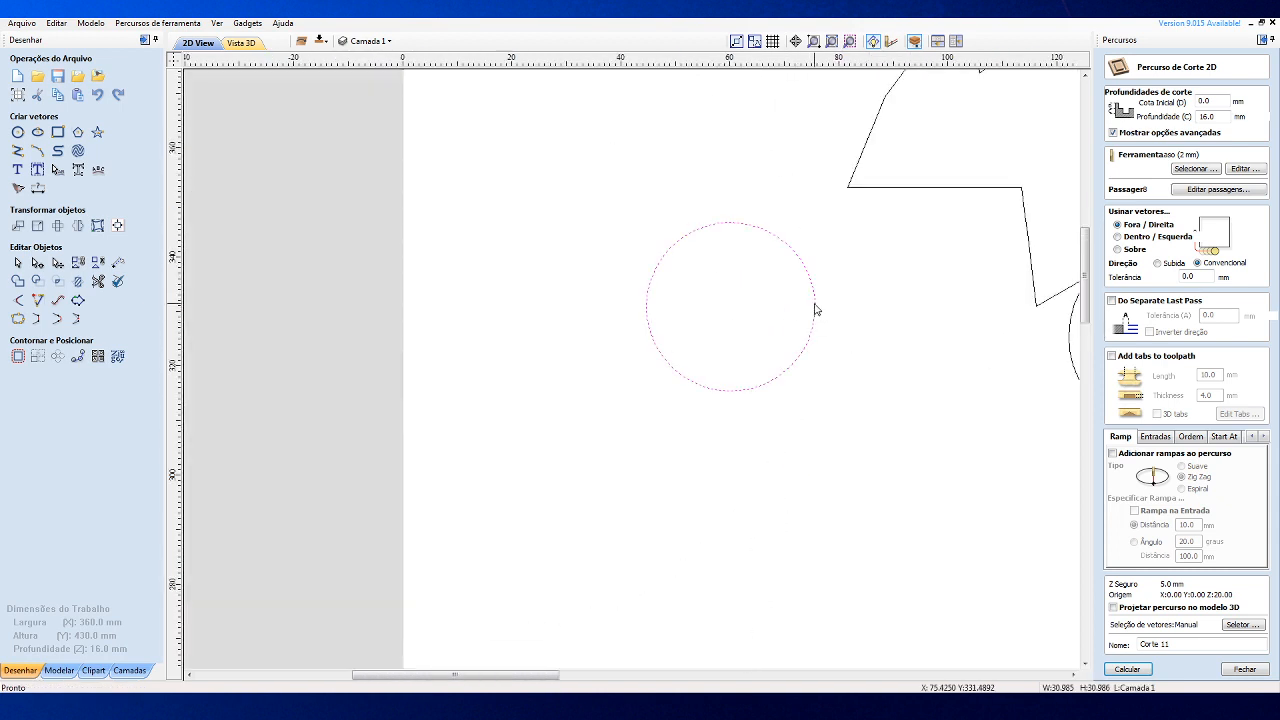
pyautogui.click(1128, 668)
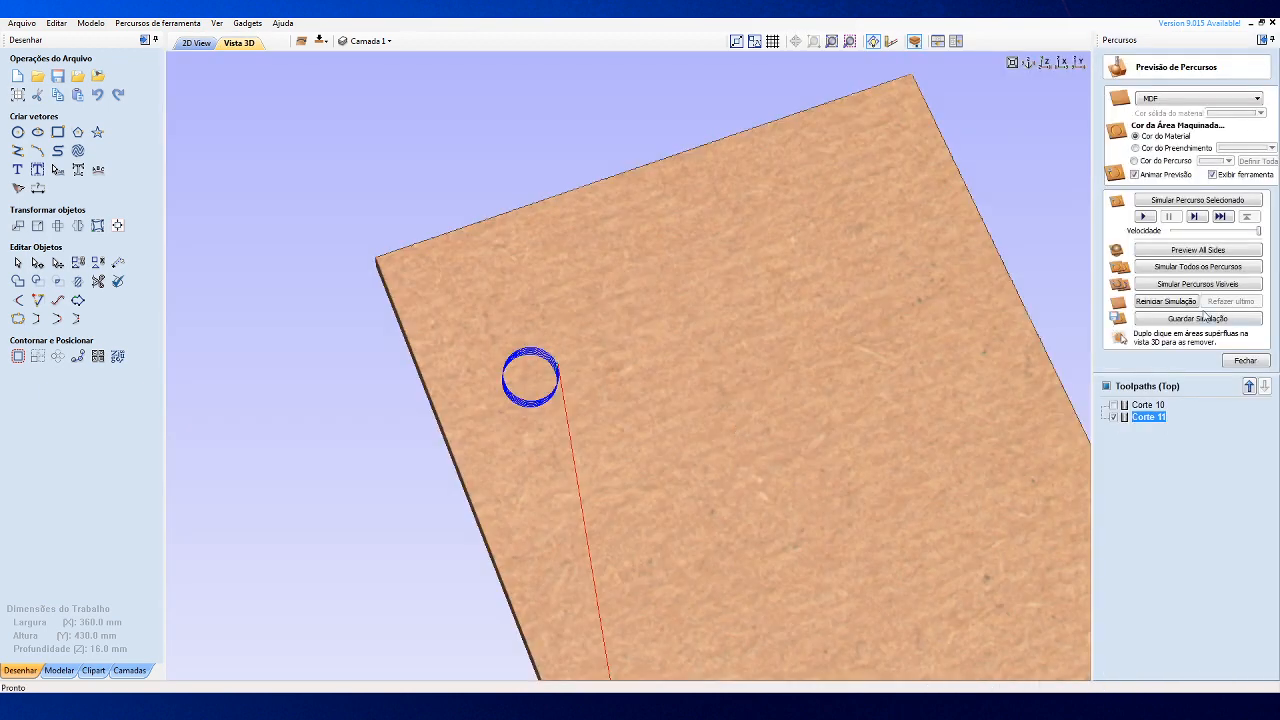
pyautogui.click(1144, 216)
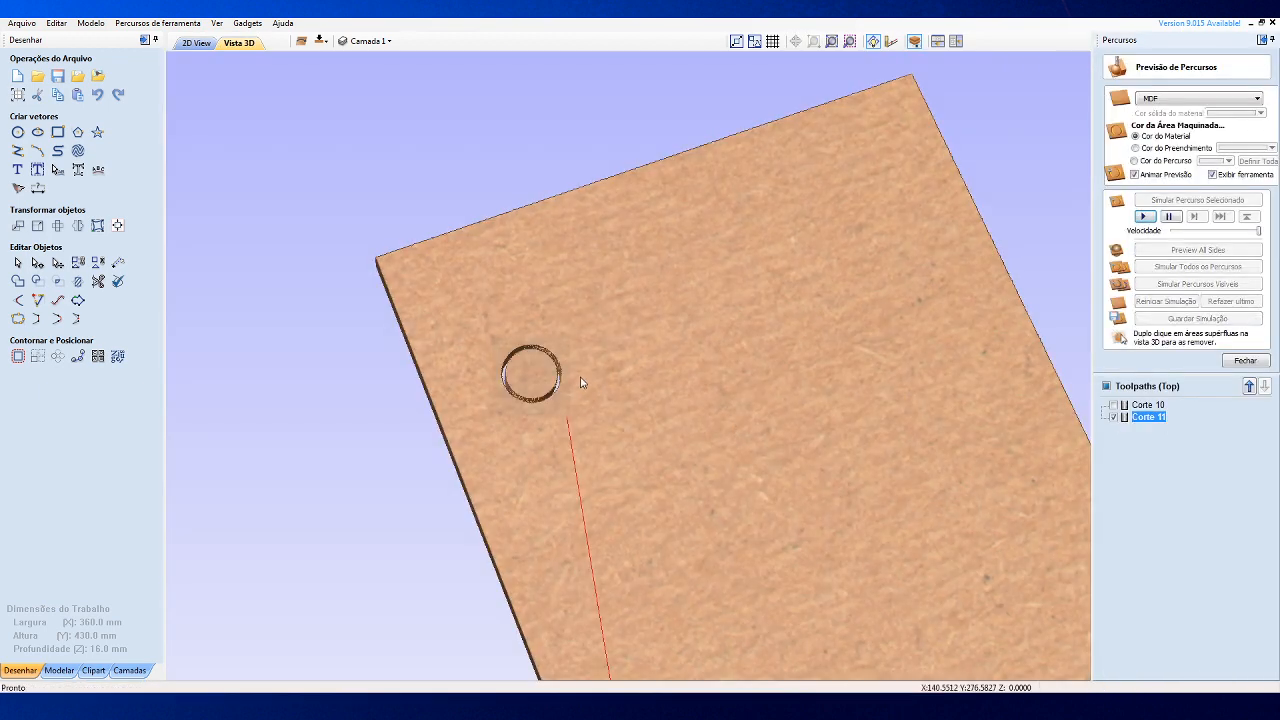
pyautogui.scroll(3, 512, 381)
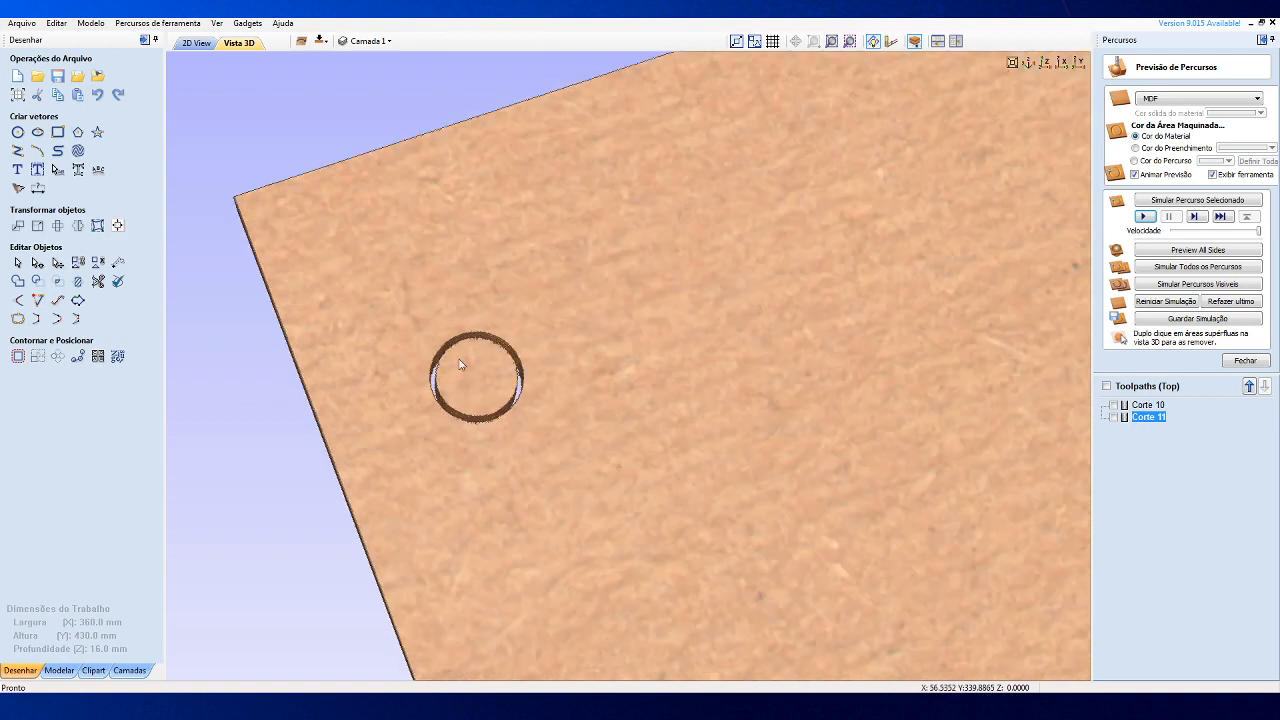
pyautogui.scroll(1, 466, 376)
pyautogui.scroll(1, 660, 346)
pyautogui.moveTo(660, 346); pyautogui.dragTo(415, 368)
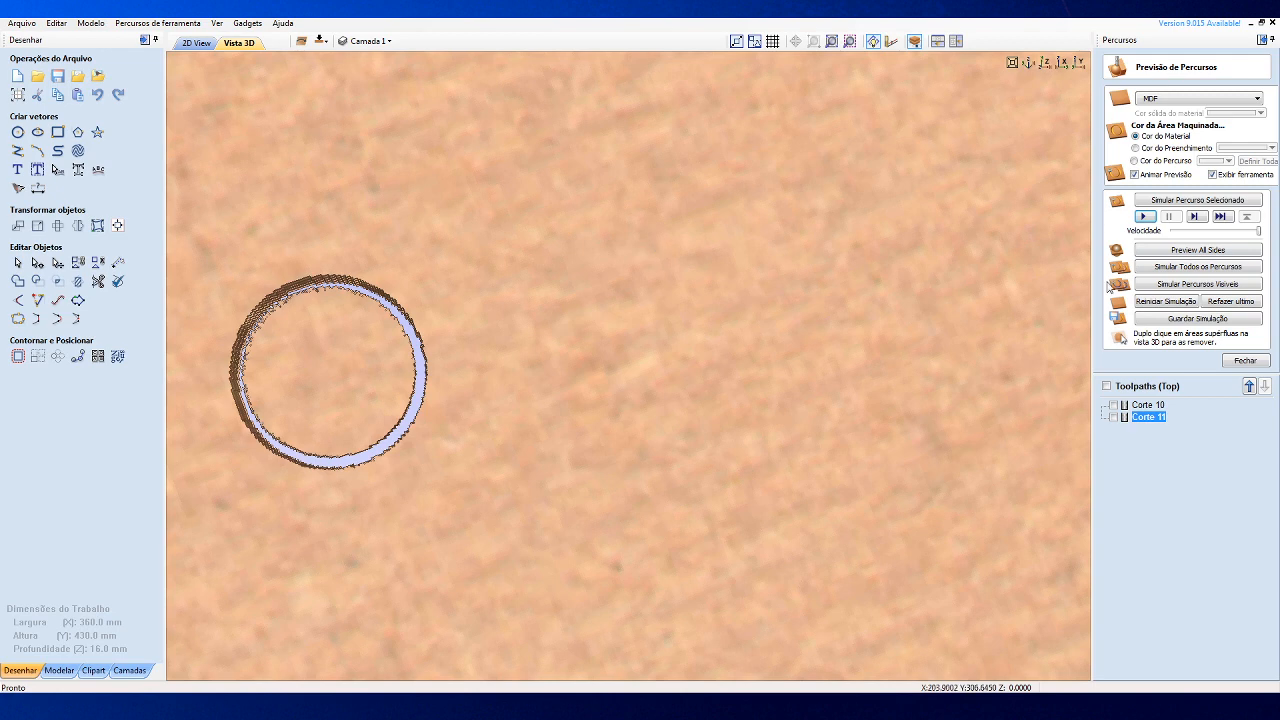
# Reset the toolpath simulation and undo the circle's straight-line closure in the 2D view.
pyautogui.click(1157, 303)
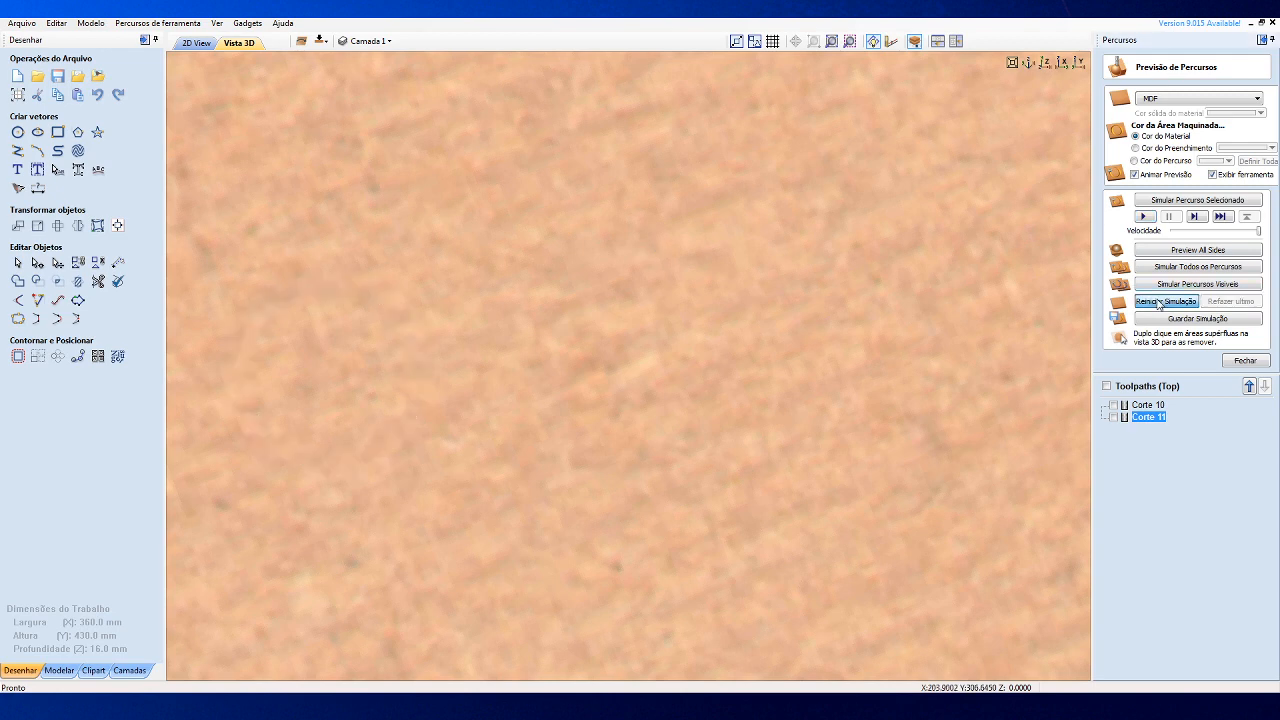
pyautogui.click(194, 43)
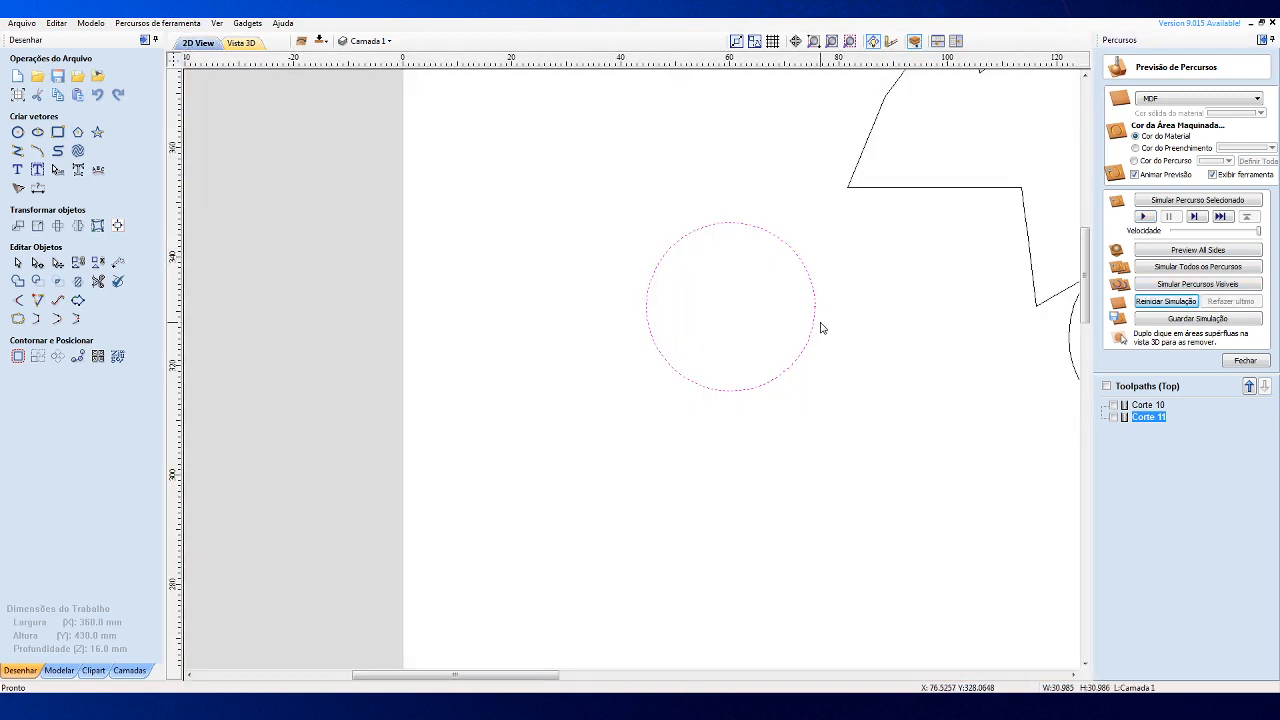
pyautogui.scroll(8, 820, 328)
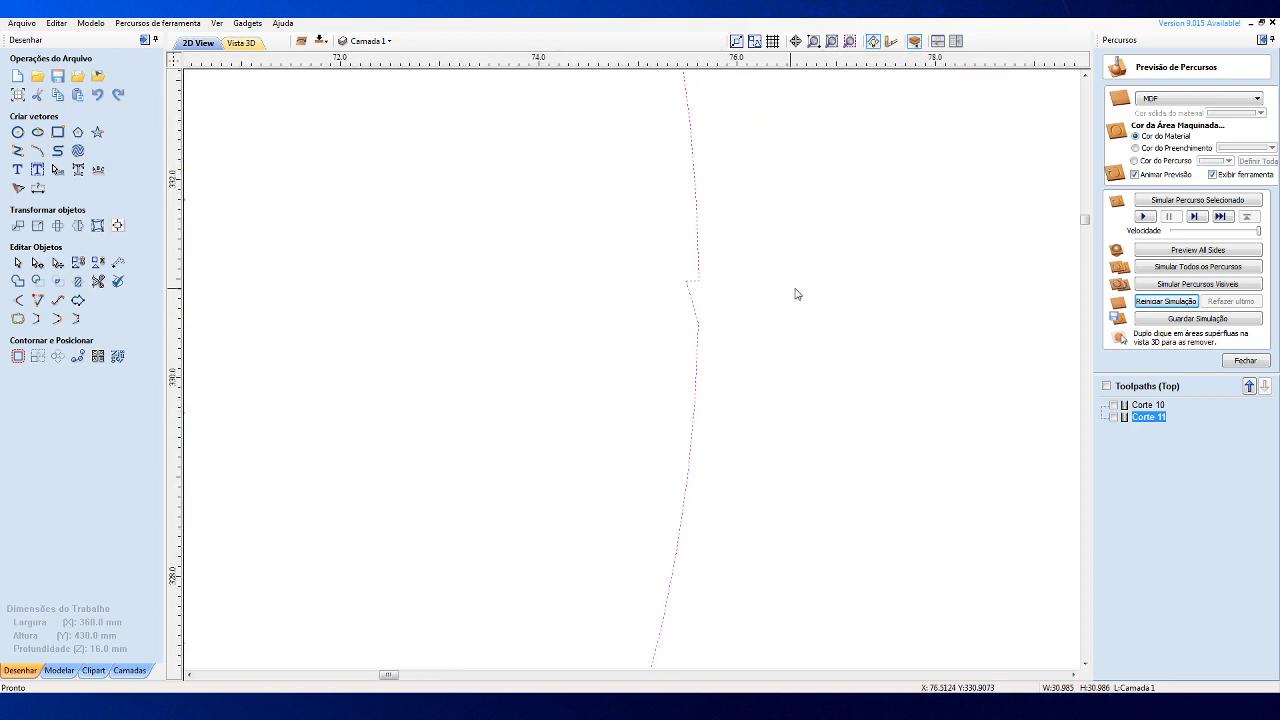
pyautogui.scroll(3, 762, 294)
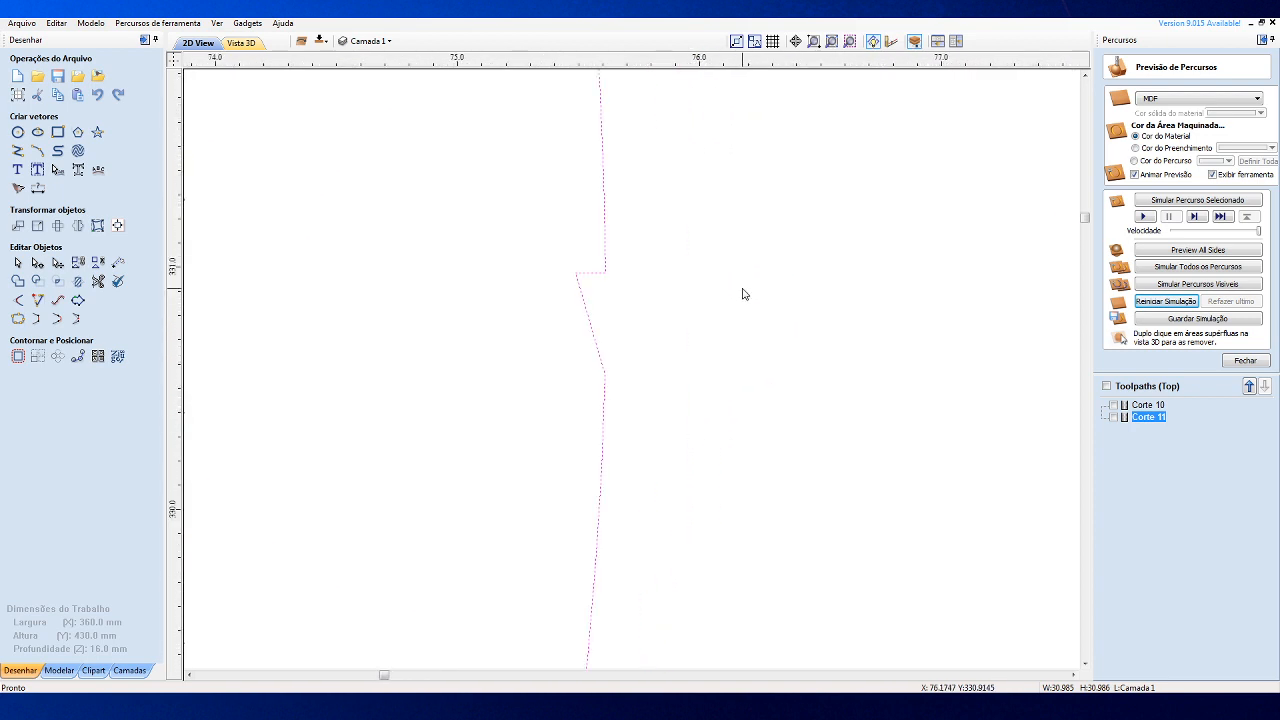
pyautogui.scroll(-5, 742, 294)
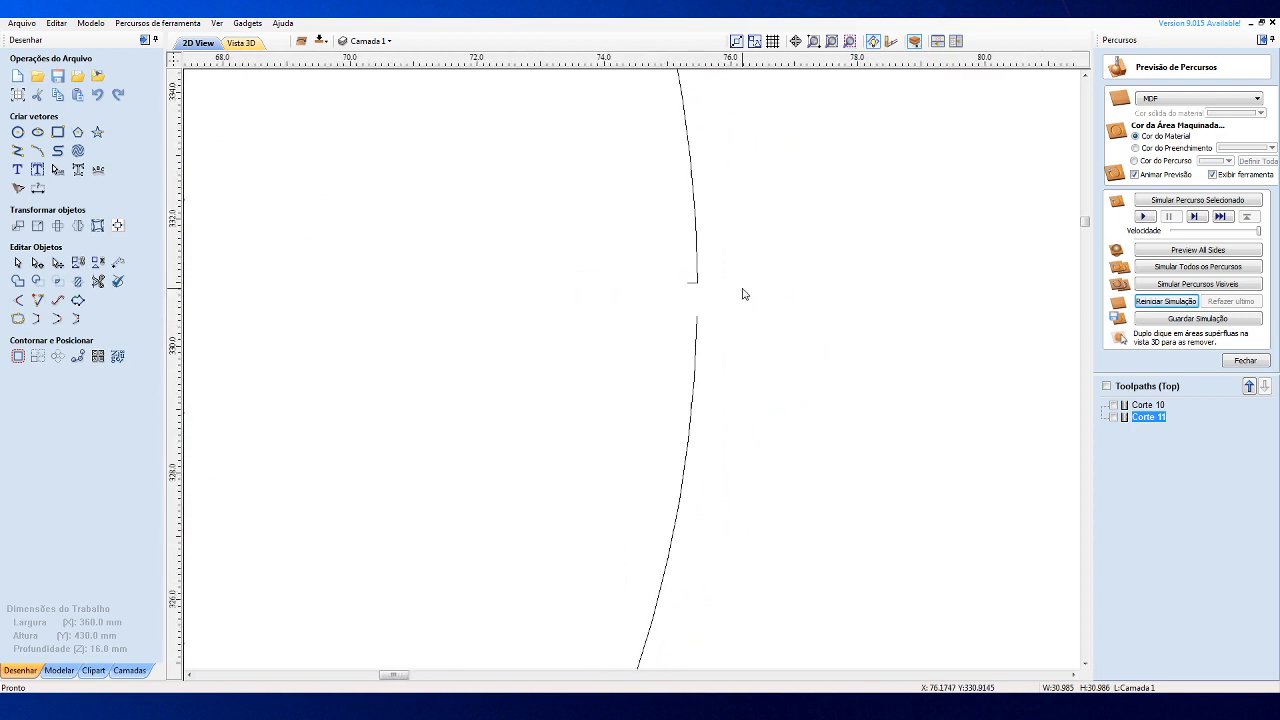
# Create a vector boundary around the open circle and move the boundary slightly to the right of it.
pyautogui.click(707, 285)
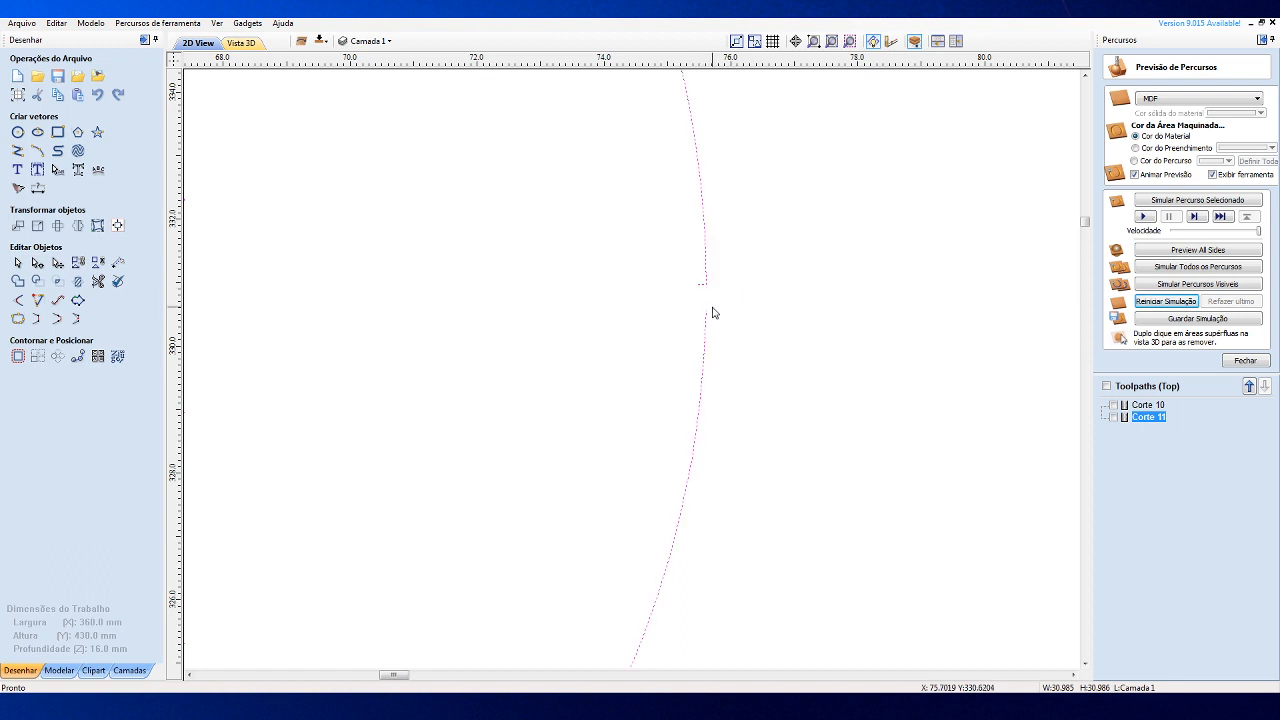
pyautogui.click(78, 301)
pyautogui.click(37, 217)
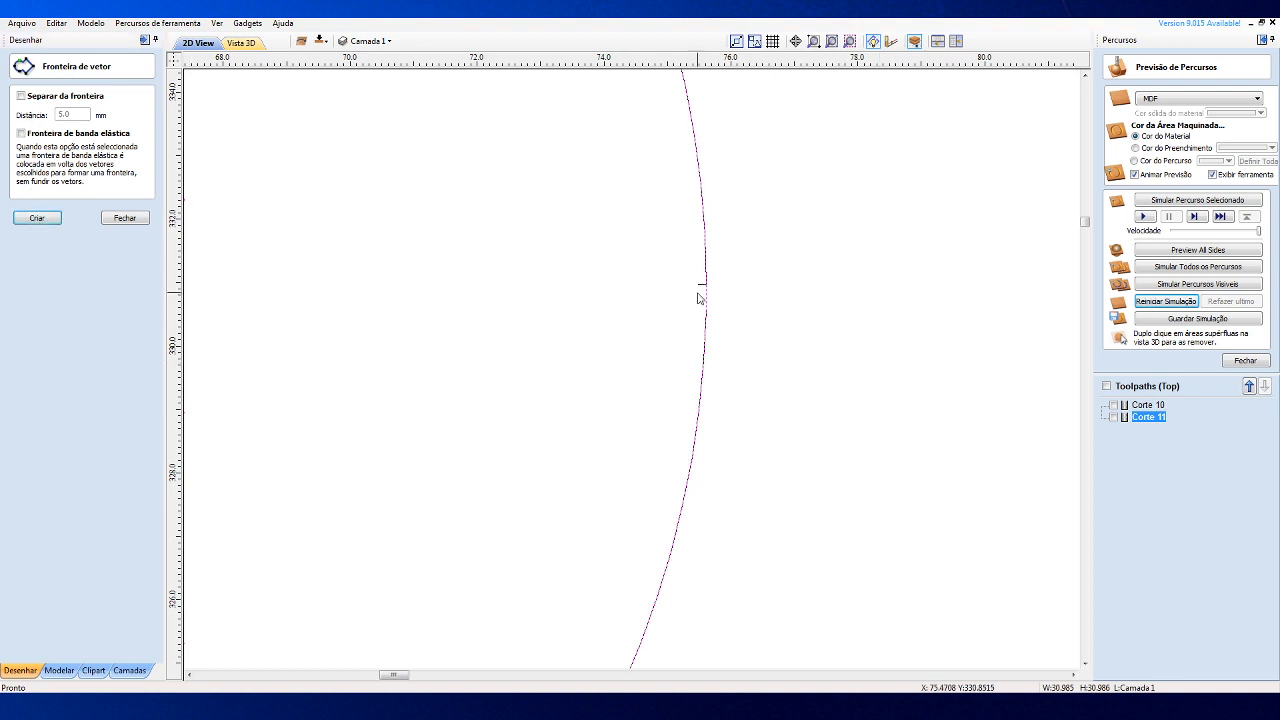
pyautogui.moveTo(706, 290); pyautogui.dragTo(851, 297)
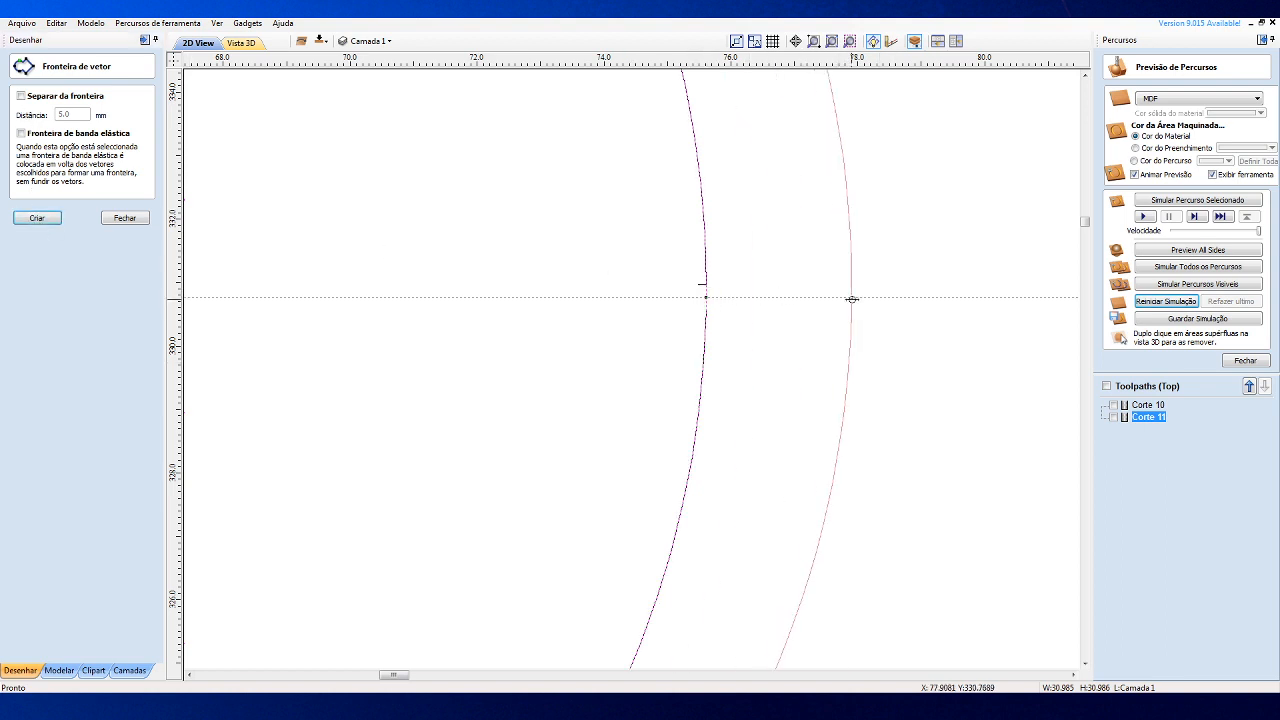
pyautogui.click(707, 272)
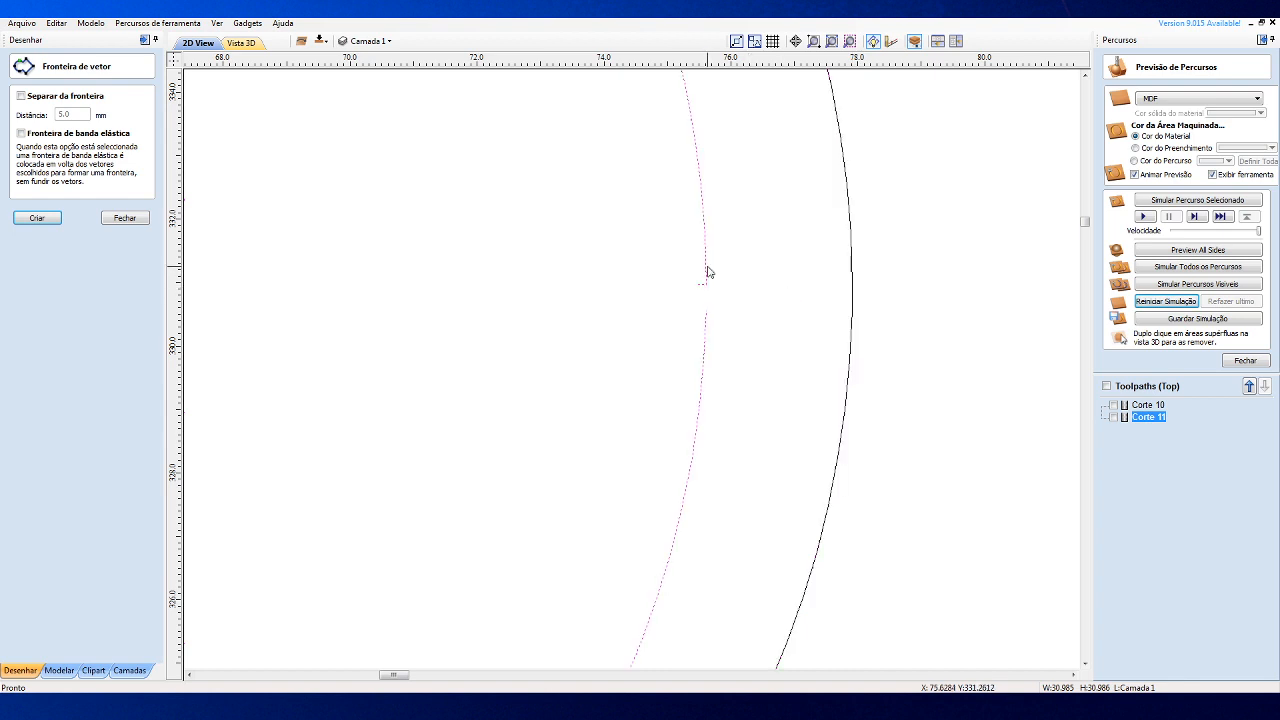
# Delete the shifted boundary circle and close the vector boundary tool.
pyautogui.scroll(-8, 794, 360)
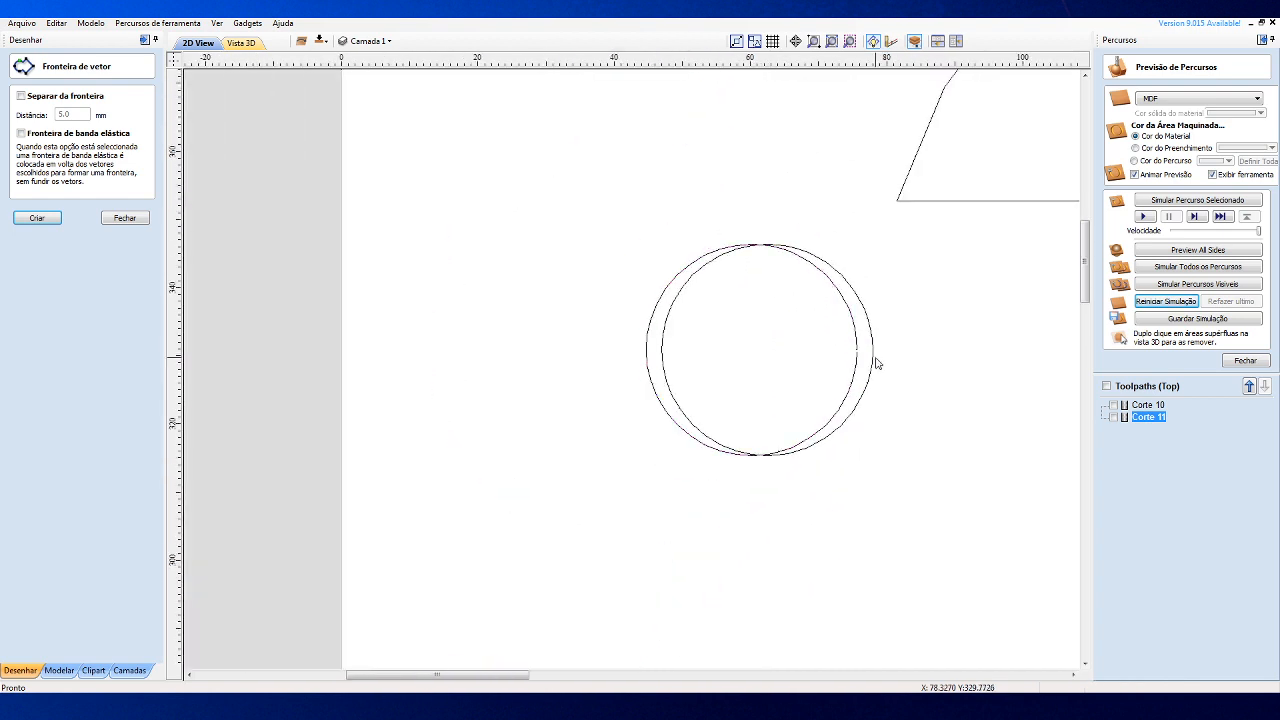
pyautogui.click(873, 359)
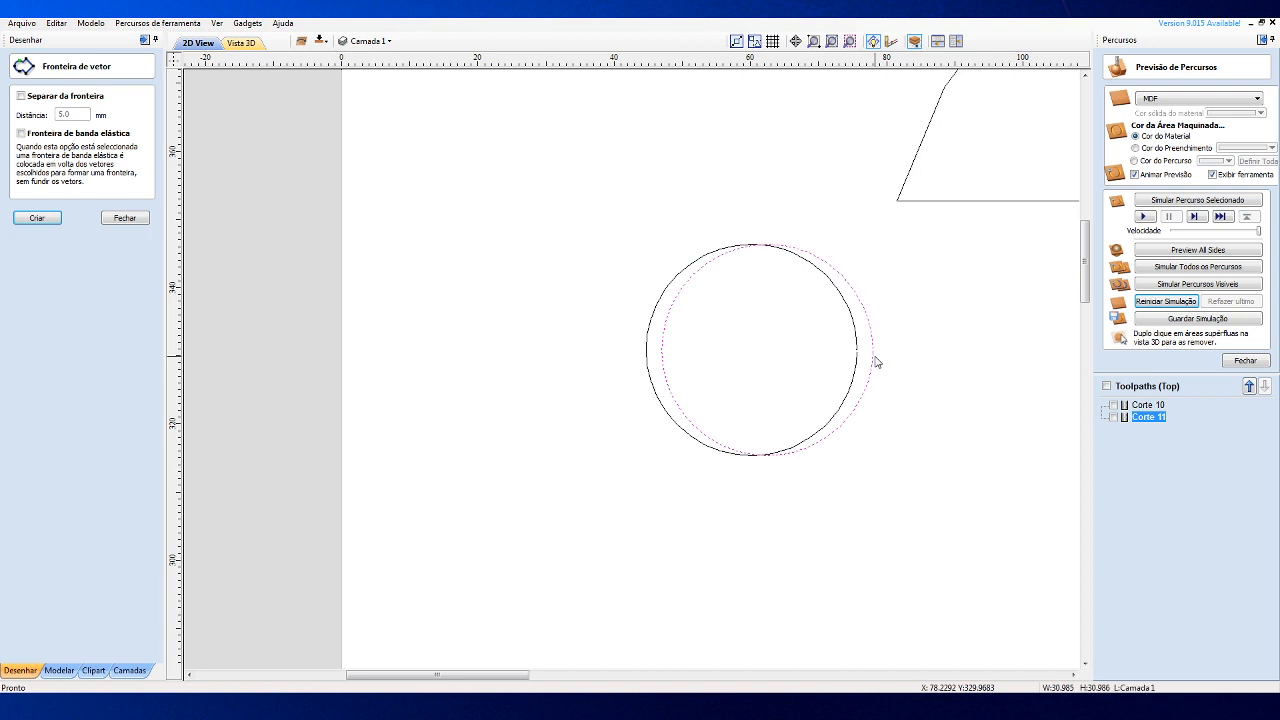
pyautogui.press('Delete')
pyautogui.scroll(15, 876, 362)
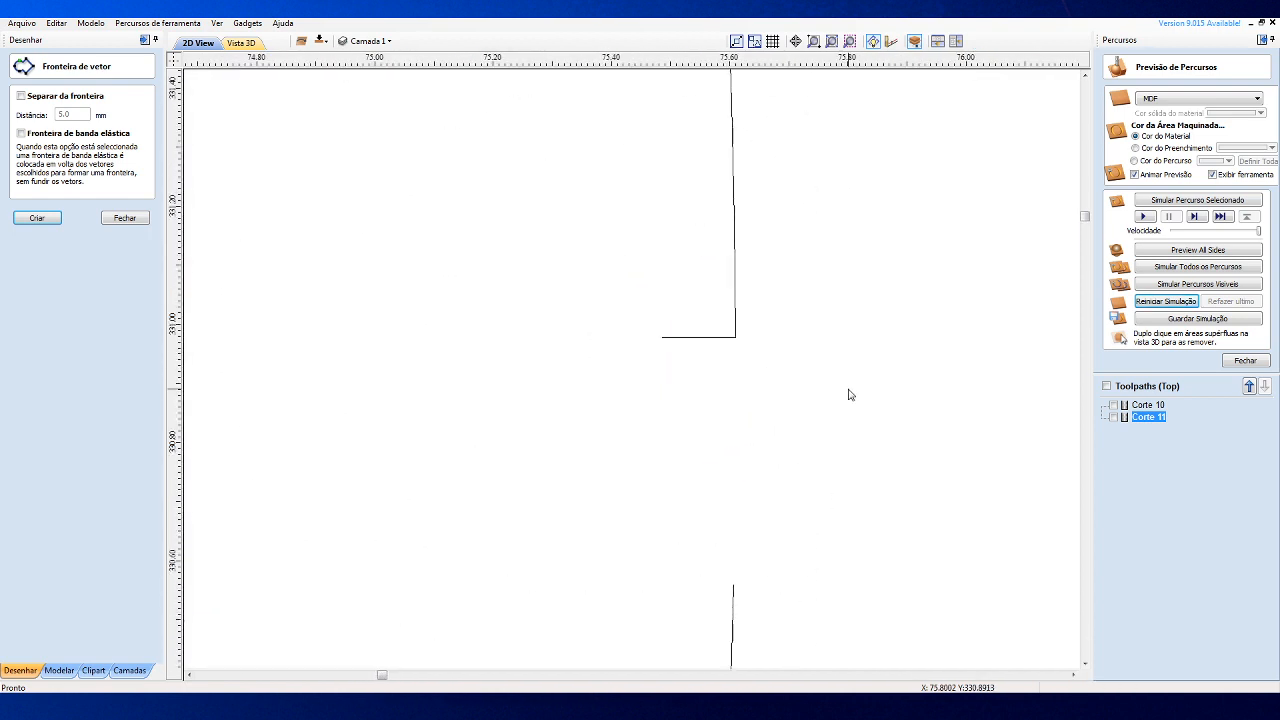
pyautogui.scroll(-1, 264, 262)
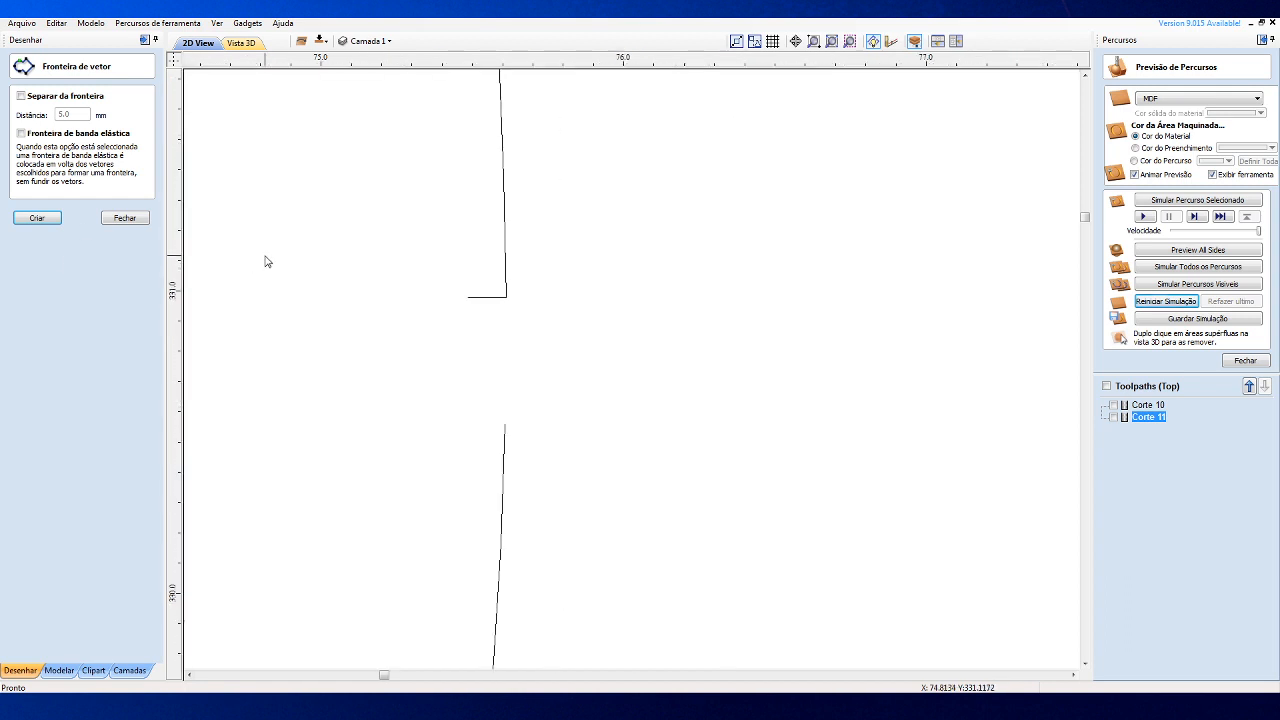
pyautogui.click(124, 228)
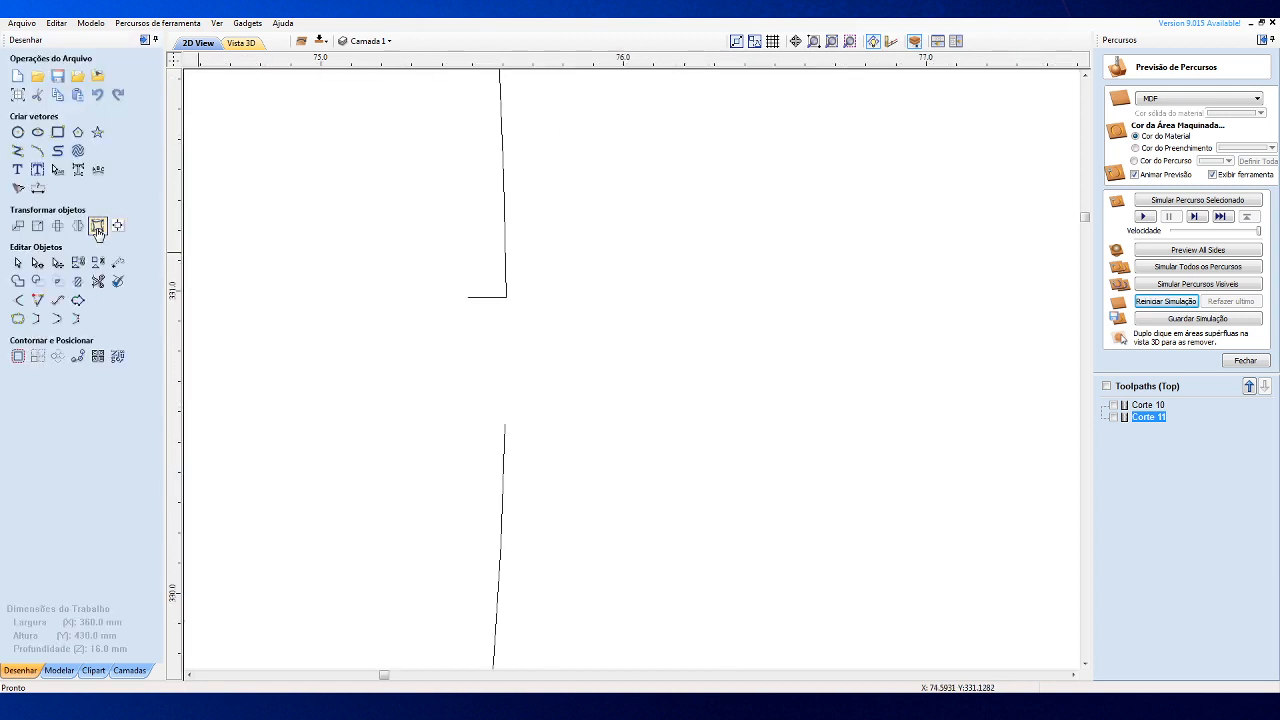
# Draw a rectangle about 0.46 by 0.52 mm around the stray end segment at the circle's gap.
pyautogui.click(57, 137)
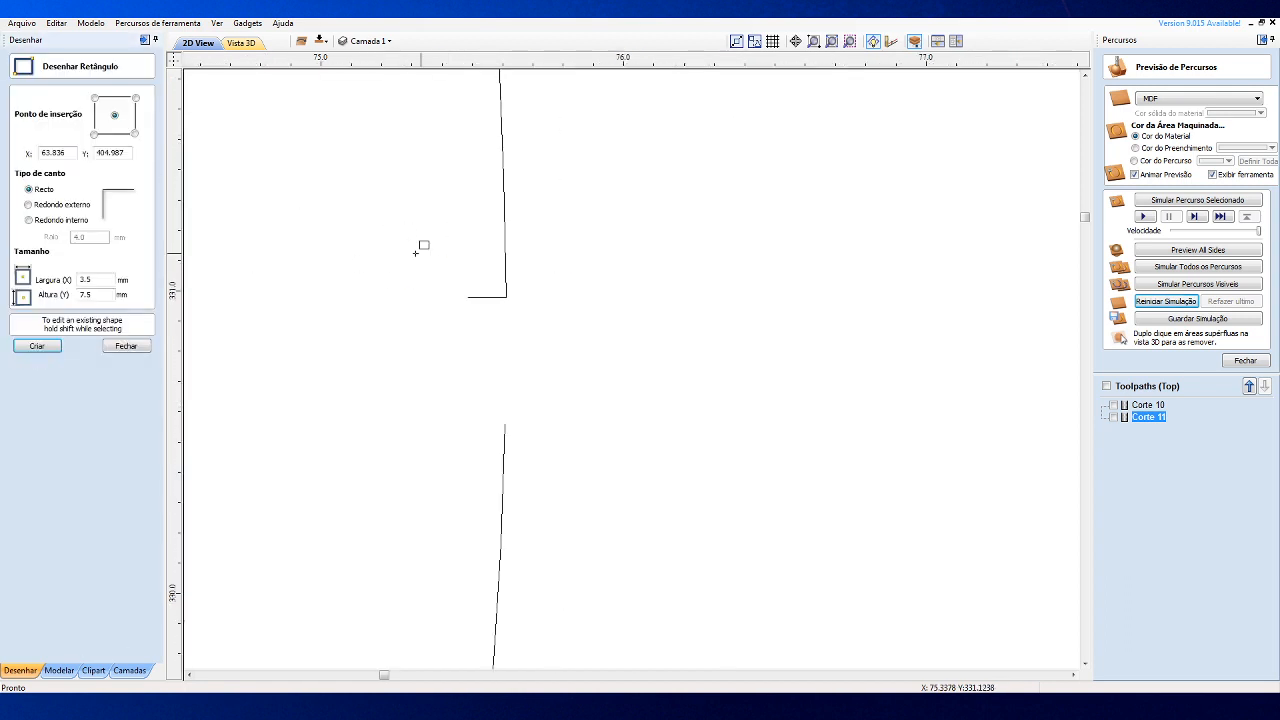
pyautogui.moveTo(431, 251); pyautogui.dragTo(571, 410)
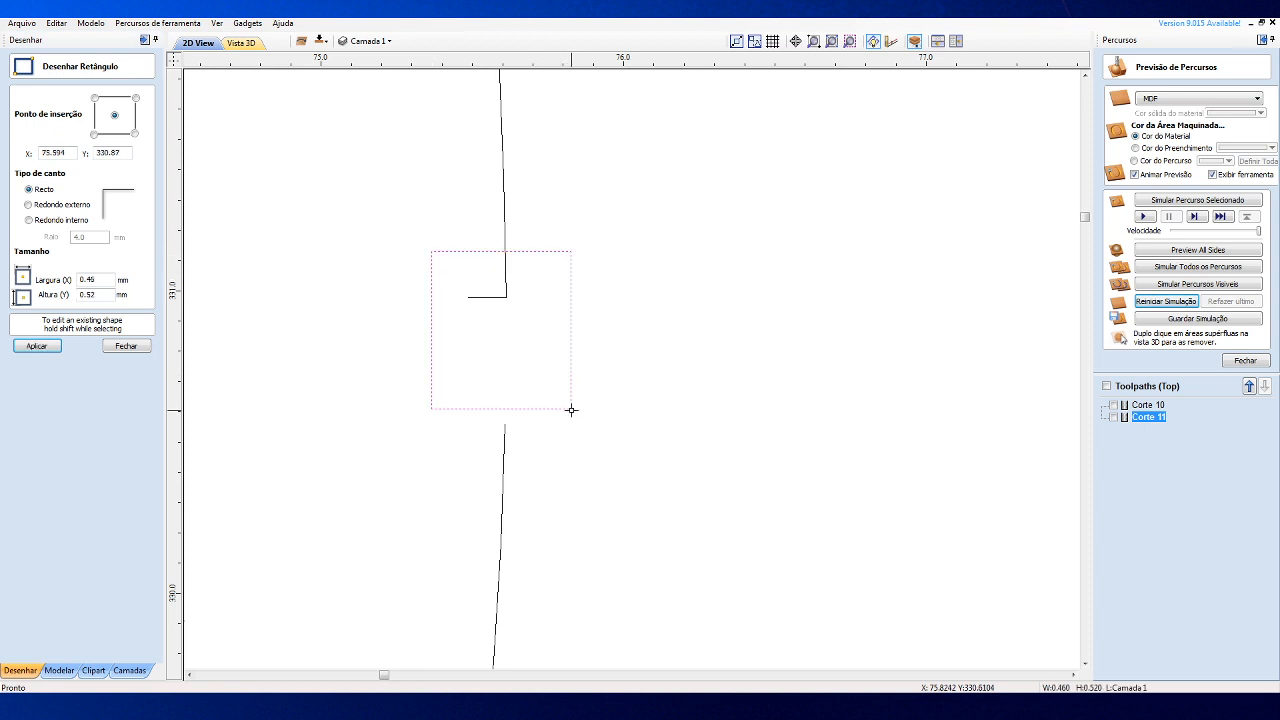
pyautogui.click(116, 344)
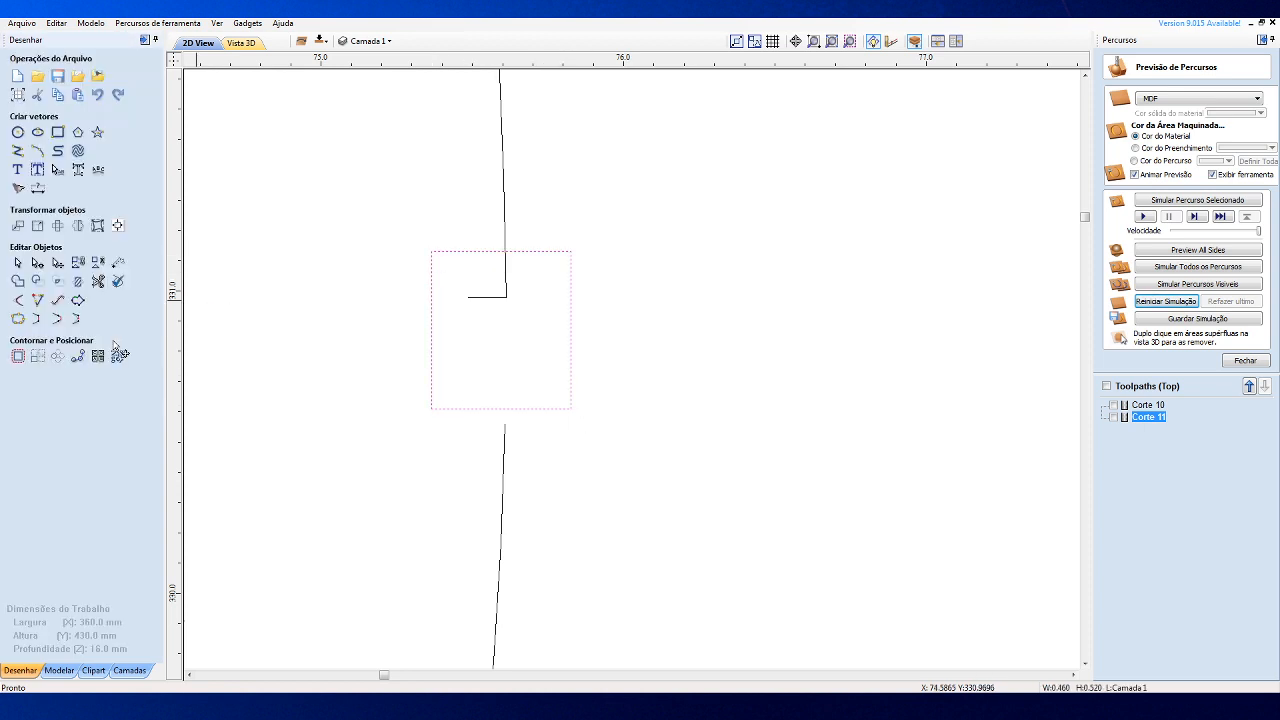
# Trim away the circle's stray end inside the small rectangle with the interactive trim tool.
pyautogui.click(568, 355)
pyautogui.click(571, 366)
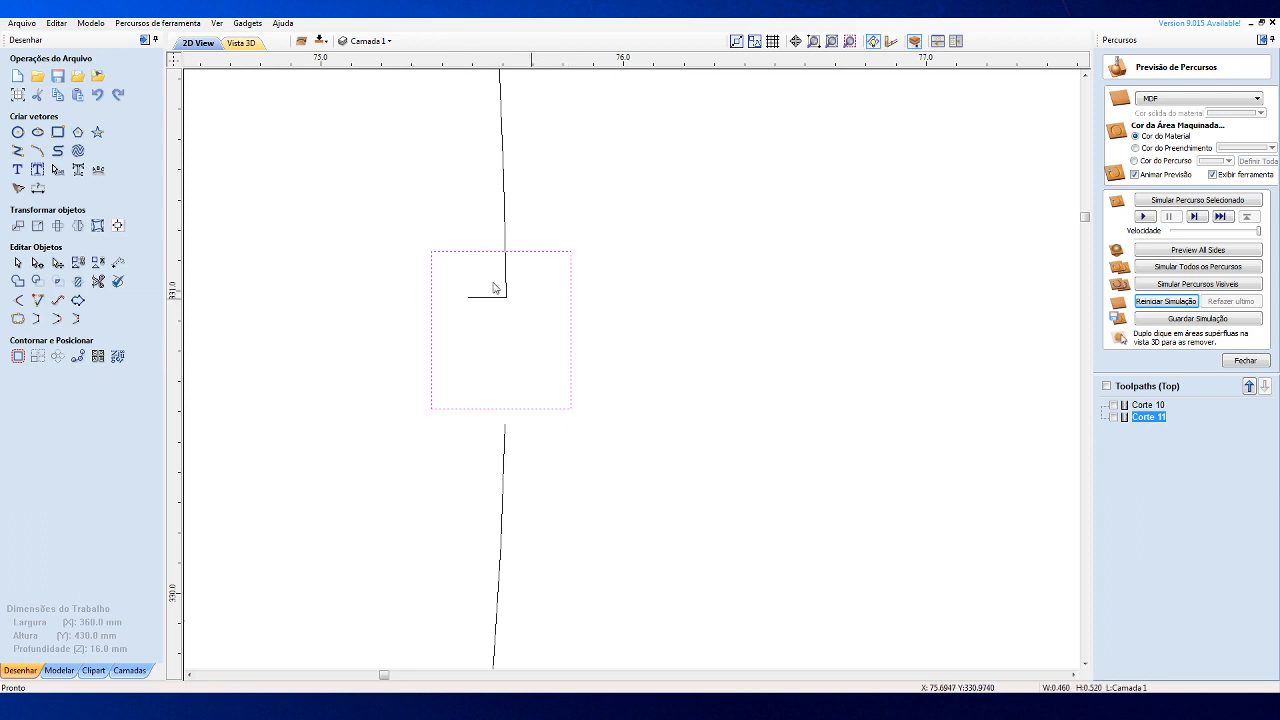
pyautogui.click(98, 282)
pyautogui.click(488, 296)
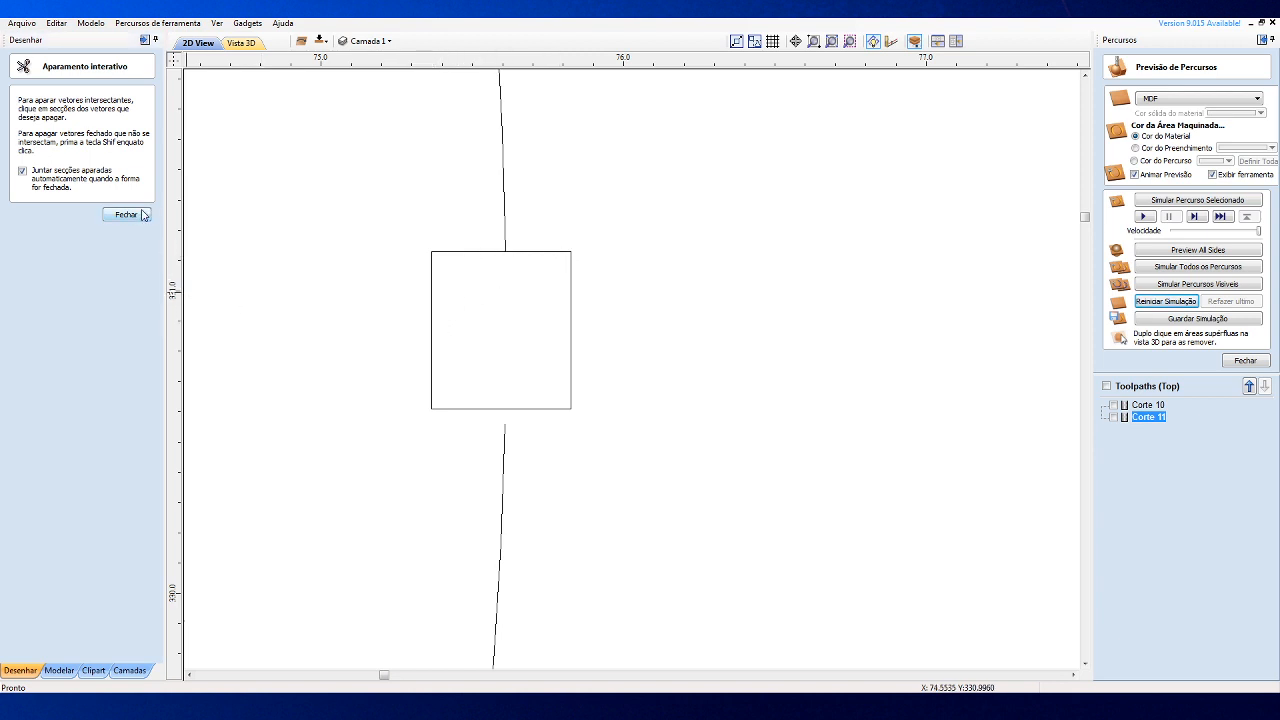
# Close the interactive trim tool and delete the small rectangle at the circle's gap.
pyautogui.click(126, 215)
pyautogui.click(433, 318)
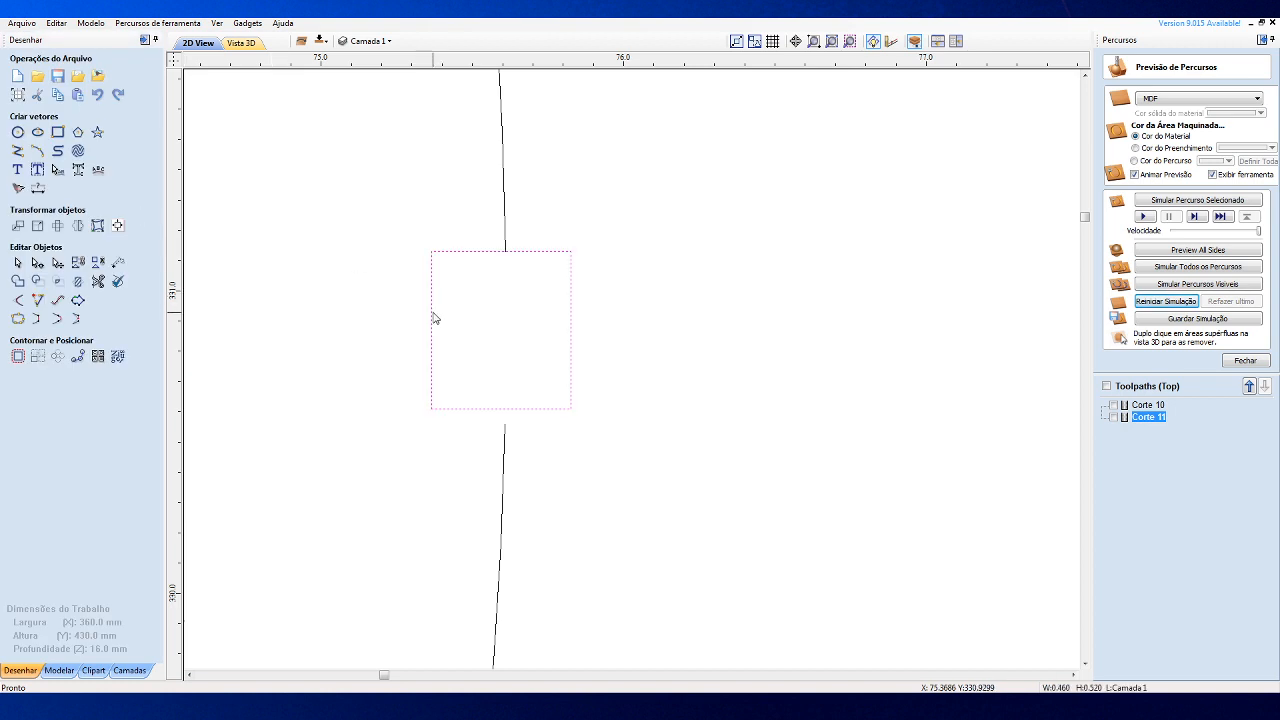
pyautogui.press('Delete')
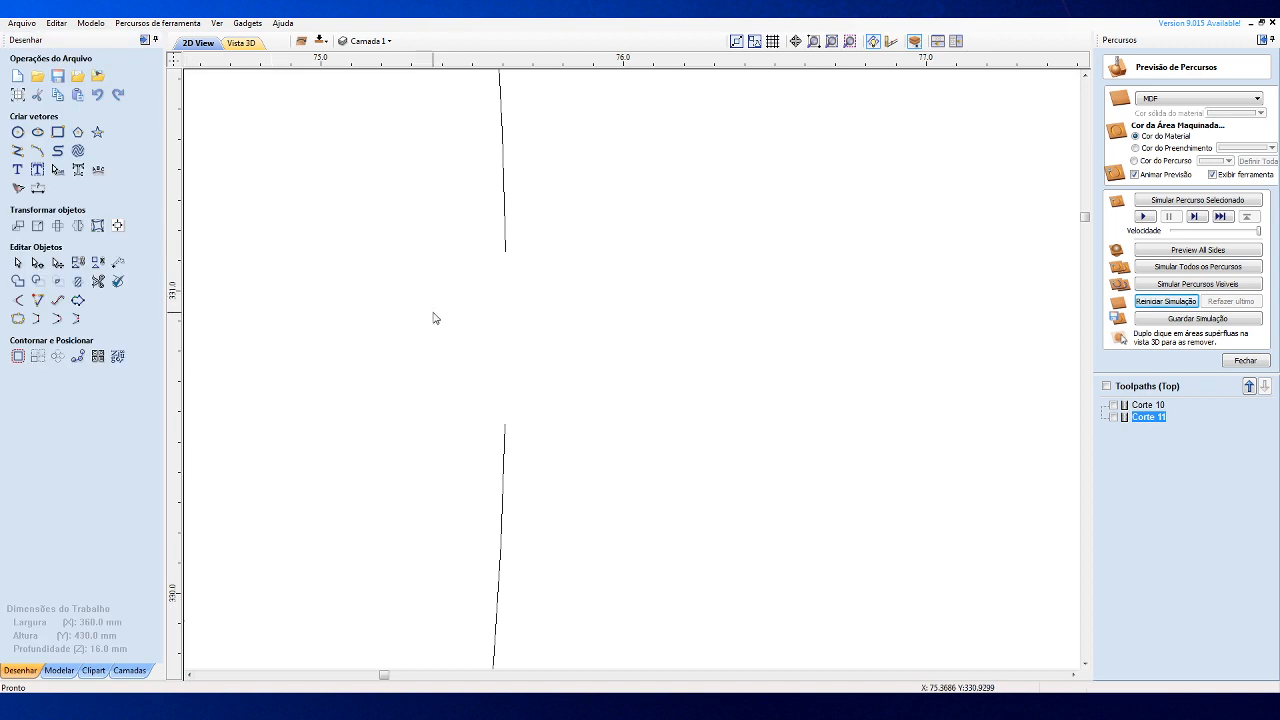
# Close the open circle by joining its two ends with a straight line.
pyautogui.click(503, 249)
pyautogui.rightClick(503, 249)
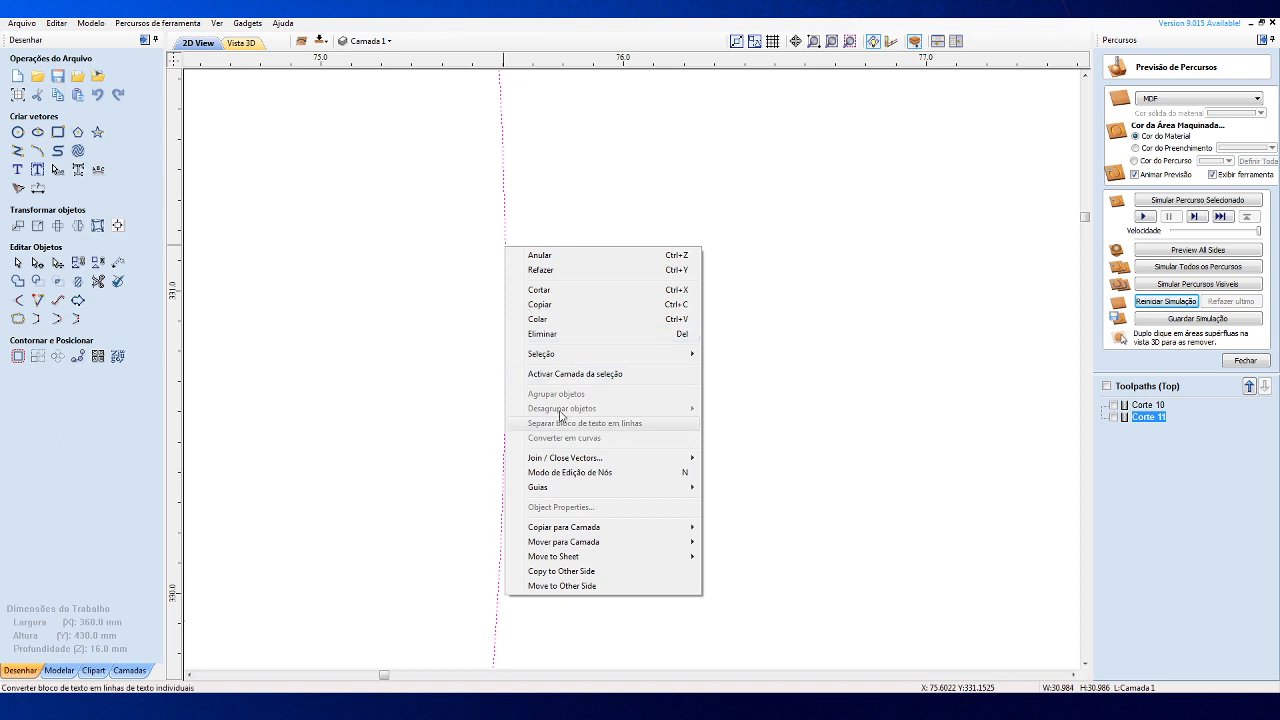
pyautogui.moveTo(576, 458)
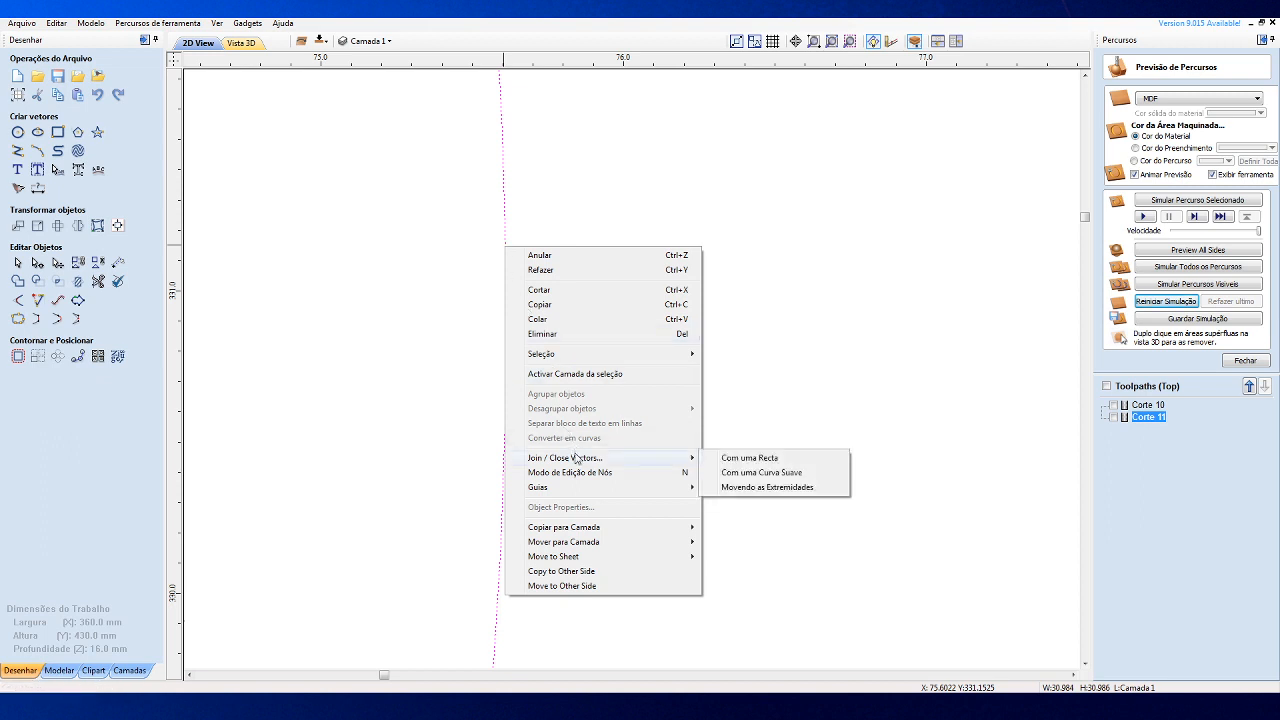
pyautogui.click(740, 460)
pyautogui.scroll(-5, 686, 338)
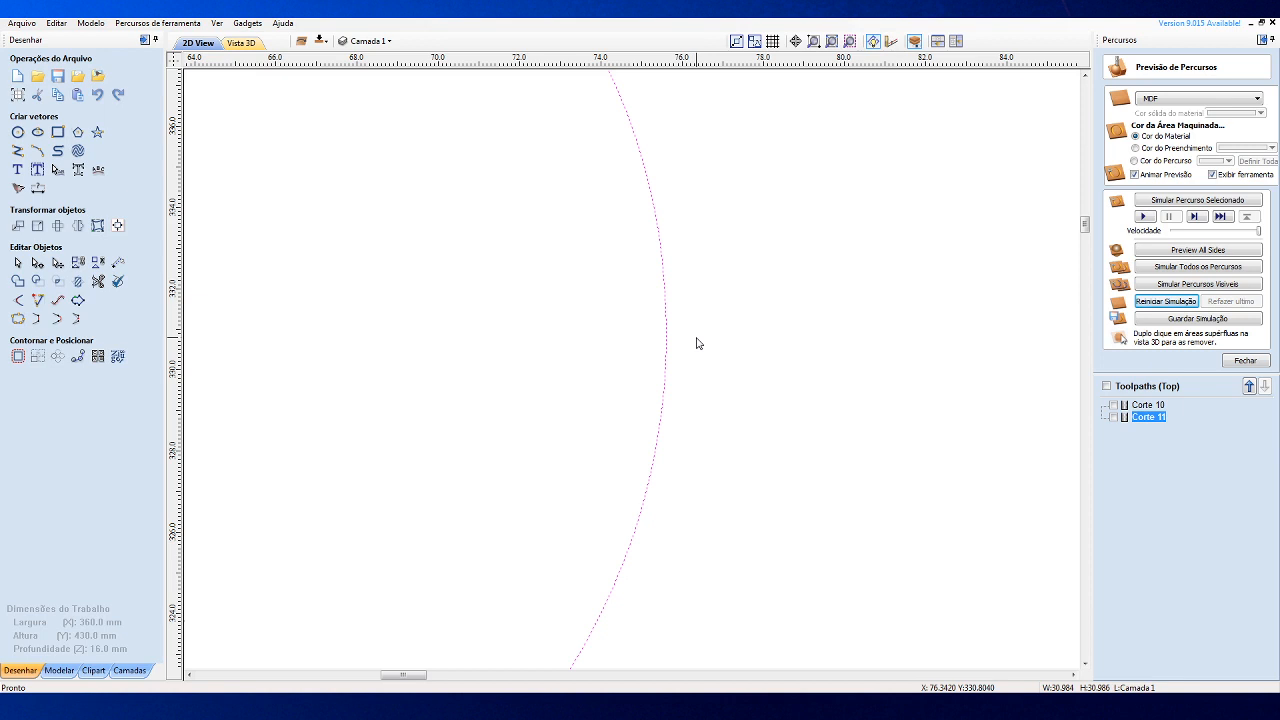
pyautogui.scroll(-5, 697, 343)
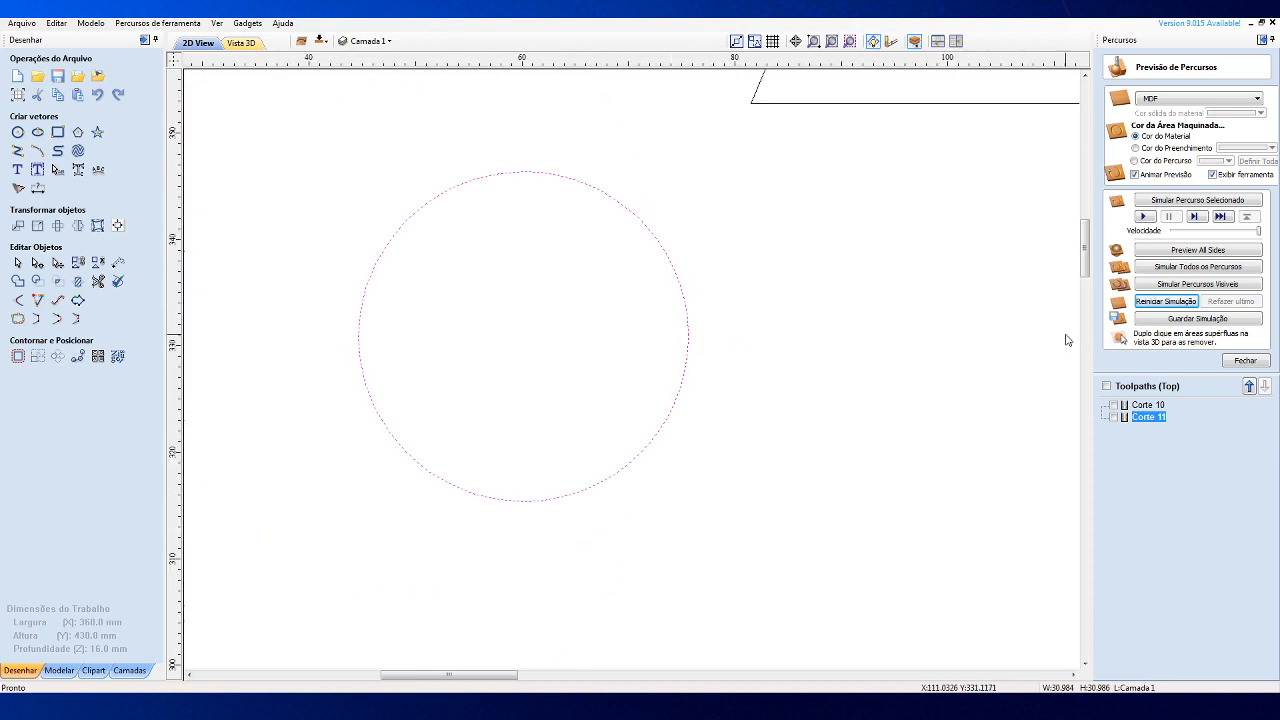
# Recalculate the Corte 11 toolpath for the closed circle, hide it after viewing, and return to the 2D view.
pyautogui.doubleClick(1147, 417)
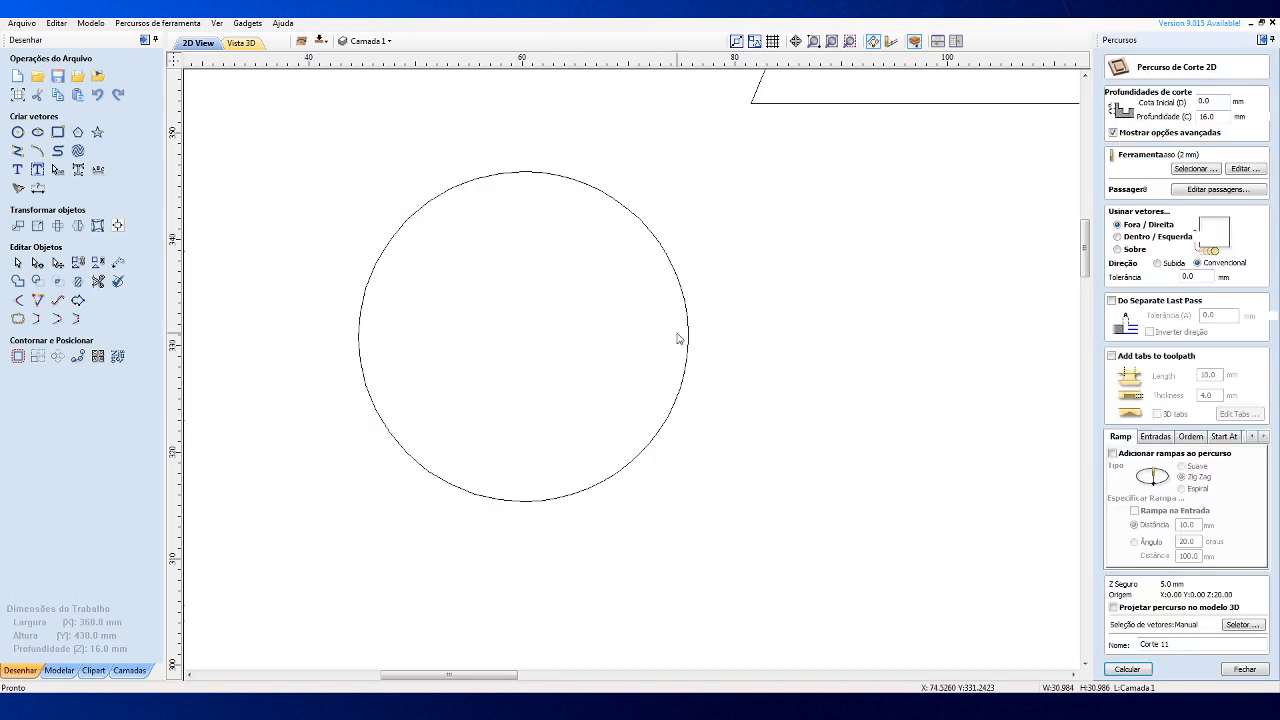
pyautogui.click(1127, 669)
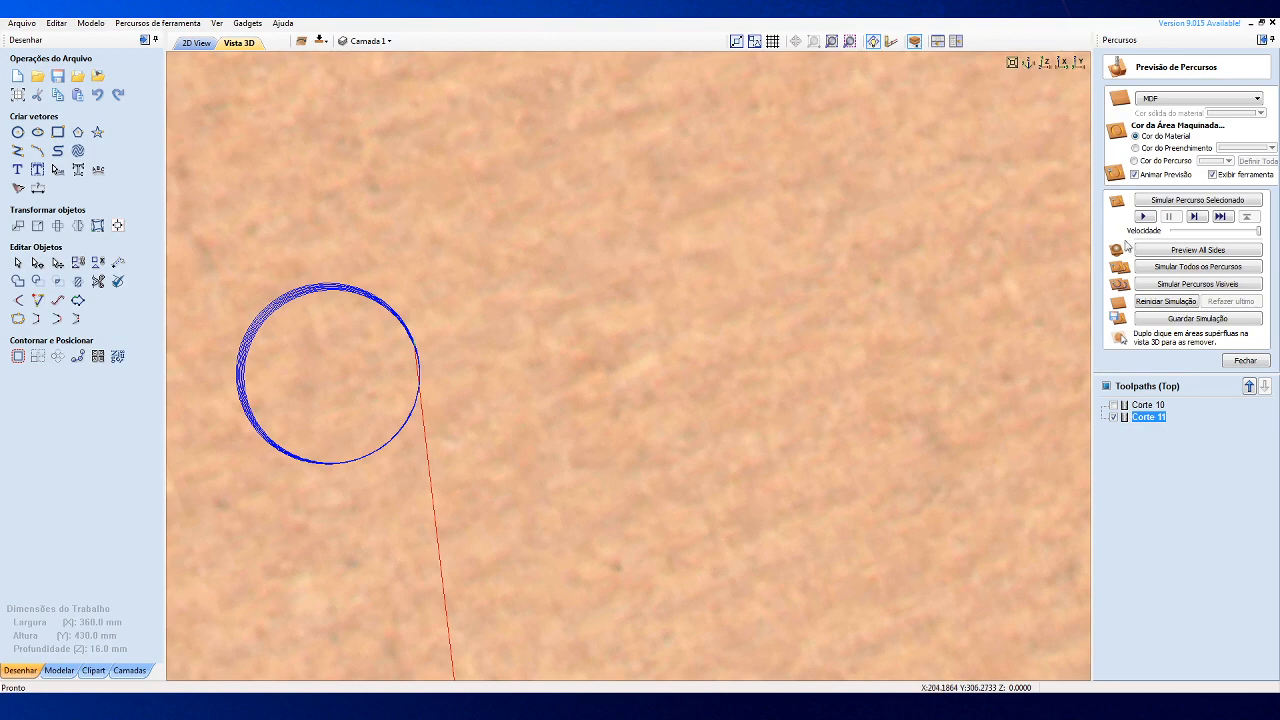
pyautogui.scroll(-3, 600, 357)
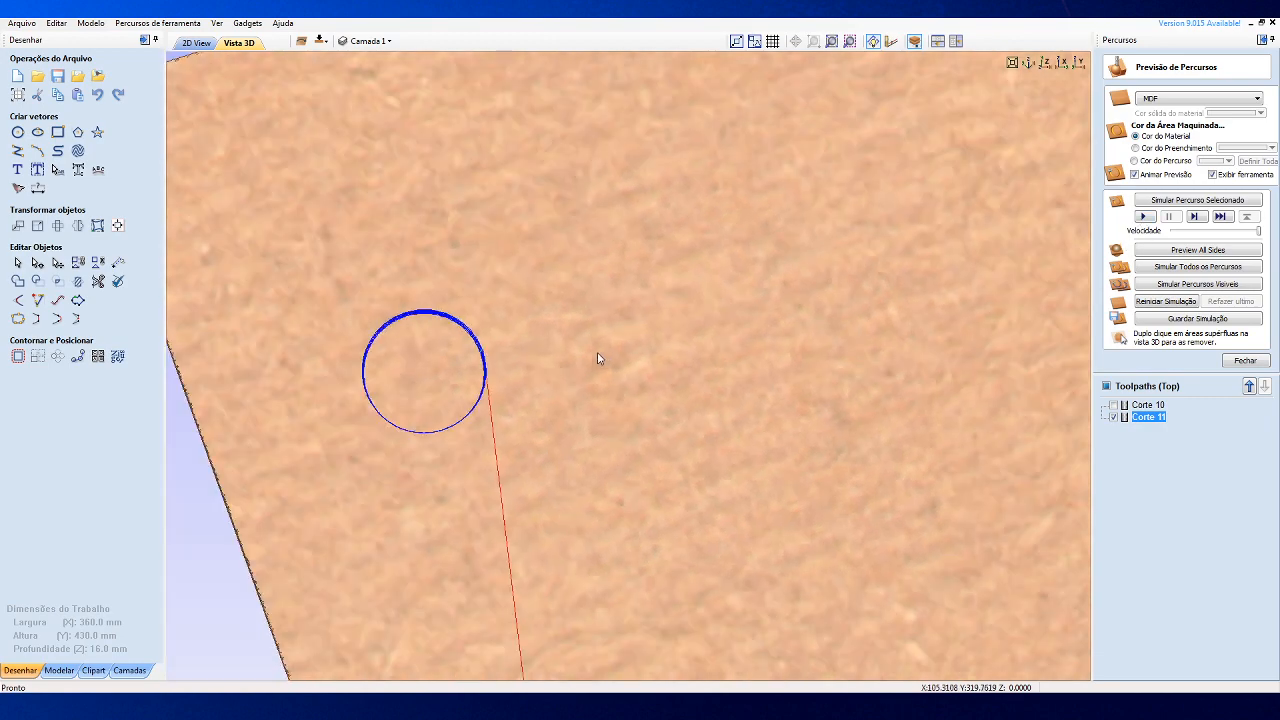
pyautogui.scroll(-2, 808, 94)
pyautogui.scroll(-3, 1030, 75)
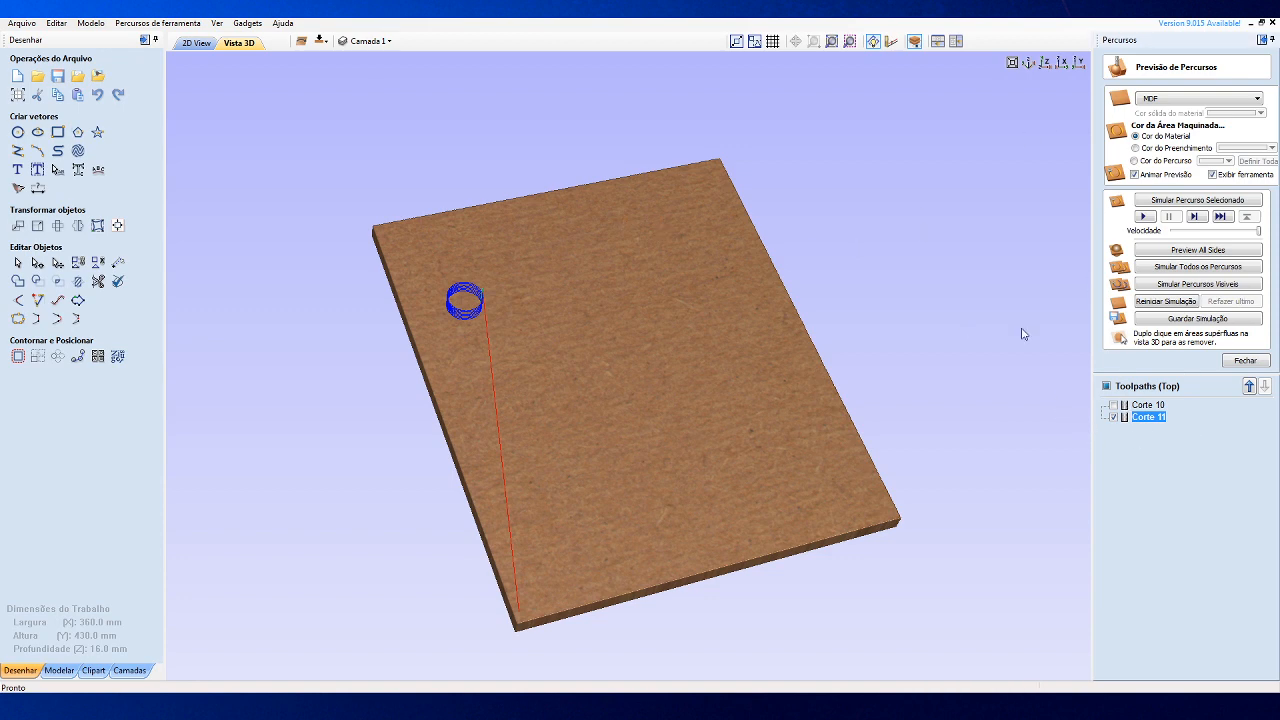
pyautogui.click(1115, 418)
pyautogui.click(196, 43)
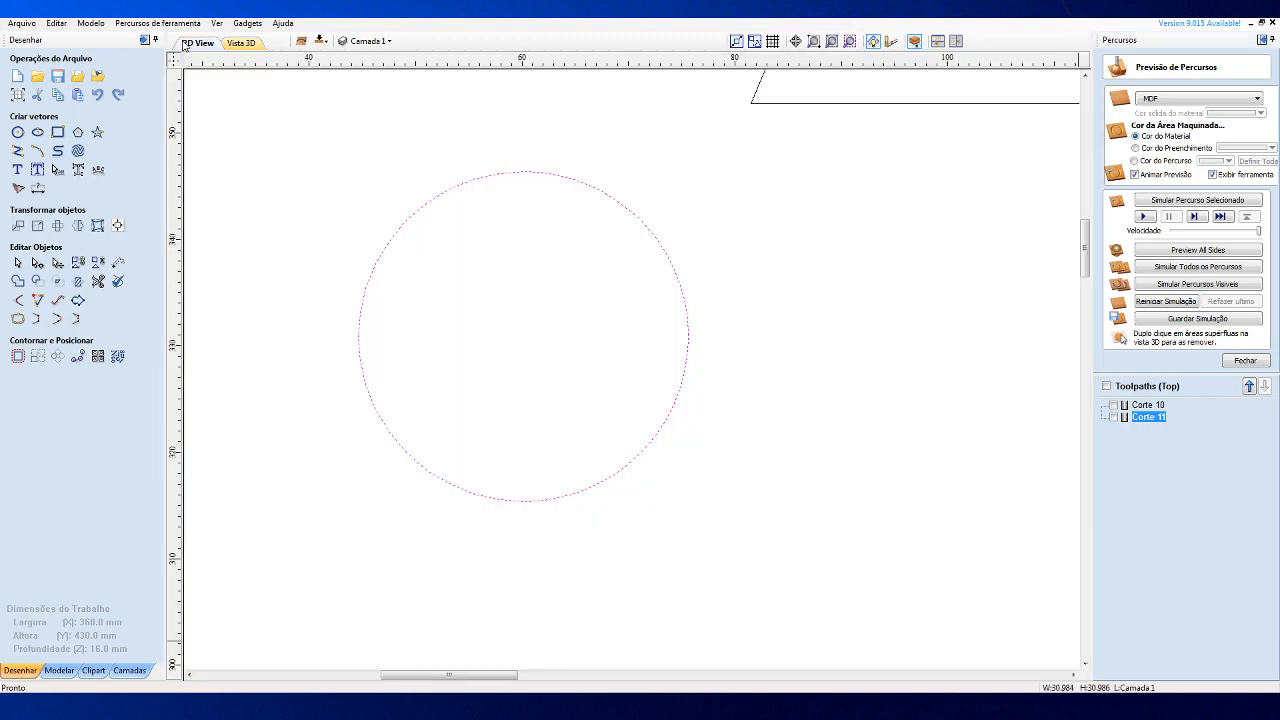
# Try to calculate a new outside 2D cut toolpath, 16 mm deep, for the separate rectangle near the sheet's upper-left corner.
pyautogui.scroll(-3, 818, 362)
pyautogui.scroll(-2, 824, 367)
pyautogui.scroll(5, 677, 169)
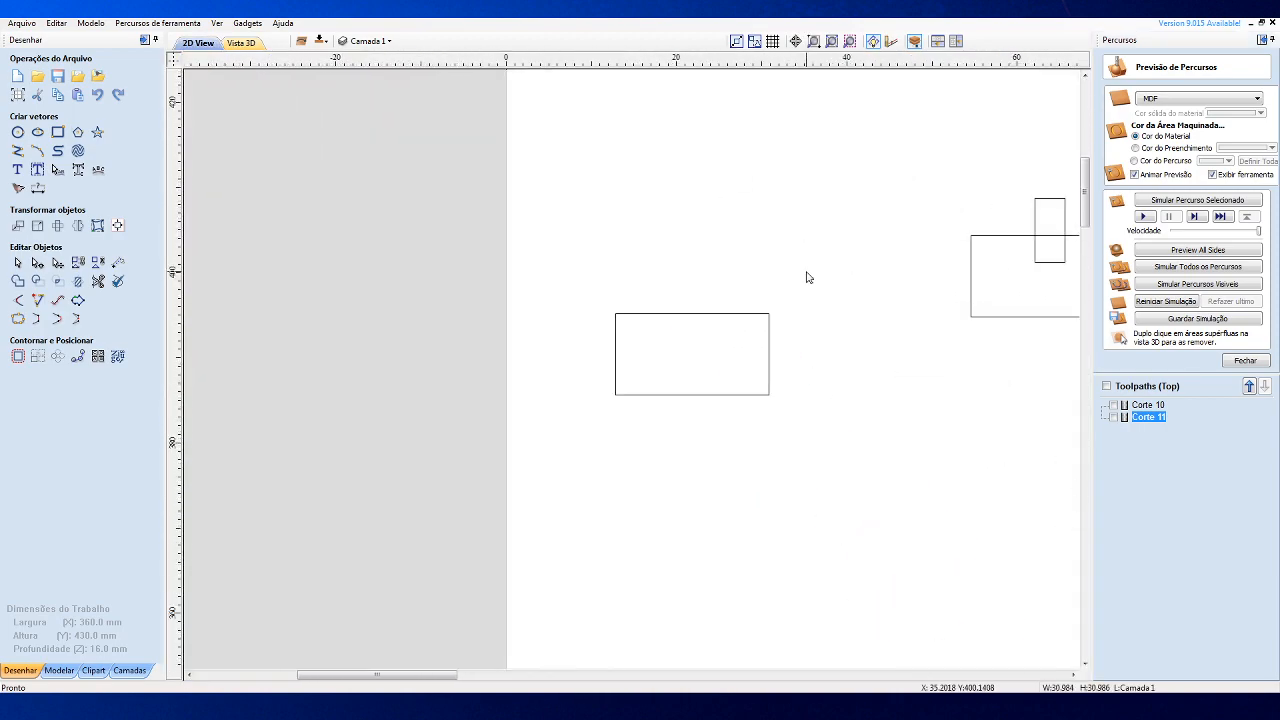
pyautogui.click(713, 314)
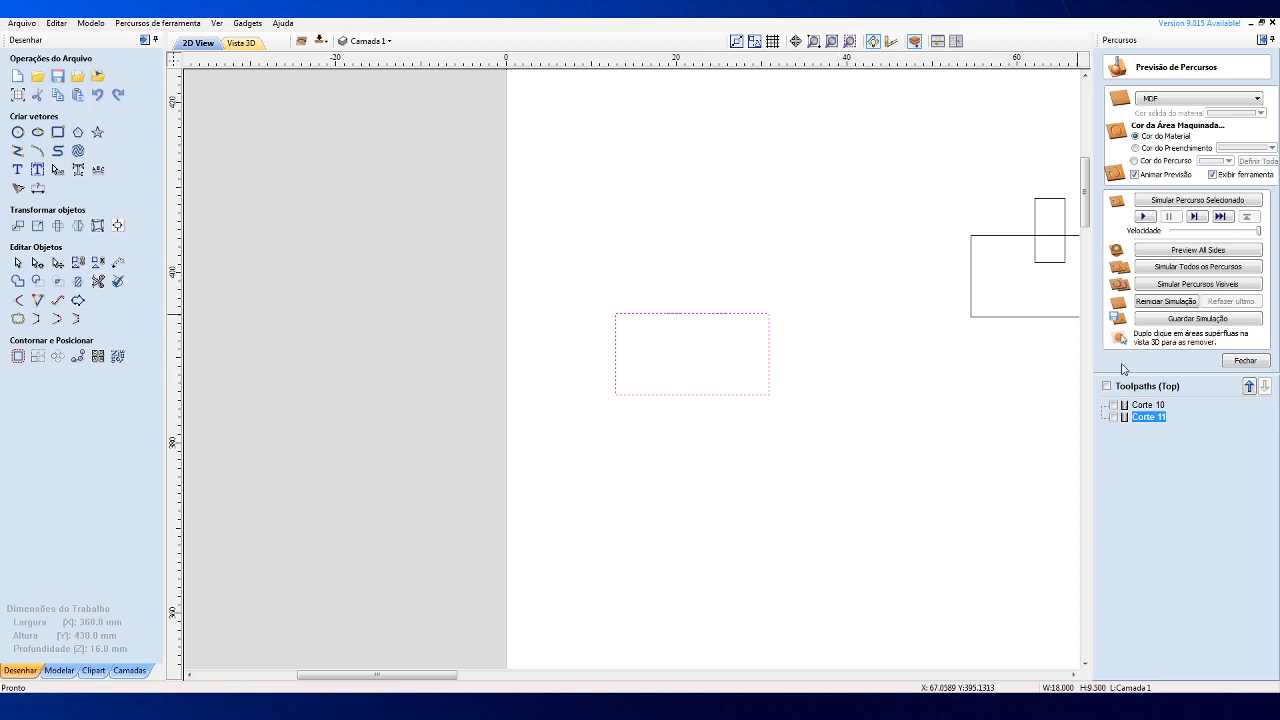
pyautogui.click(1243, 362)
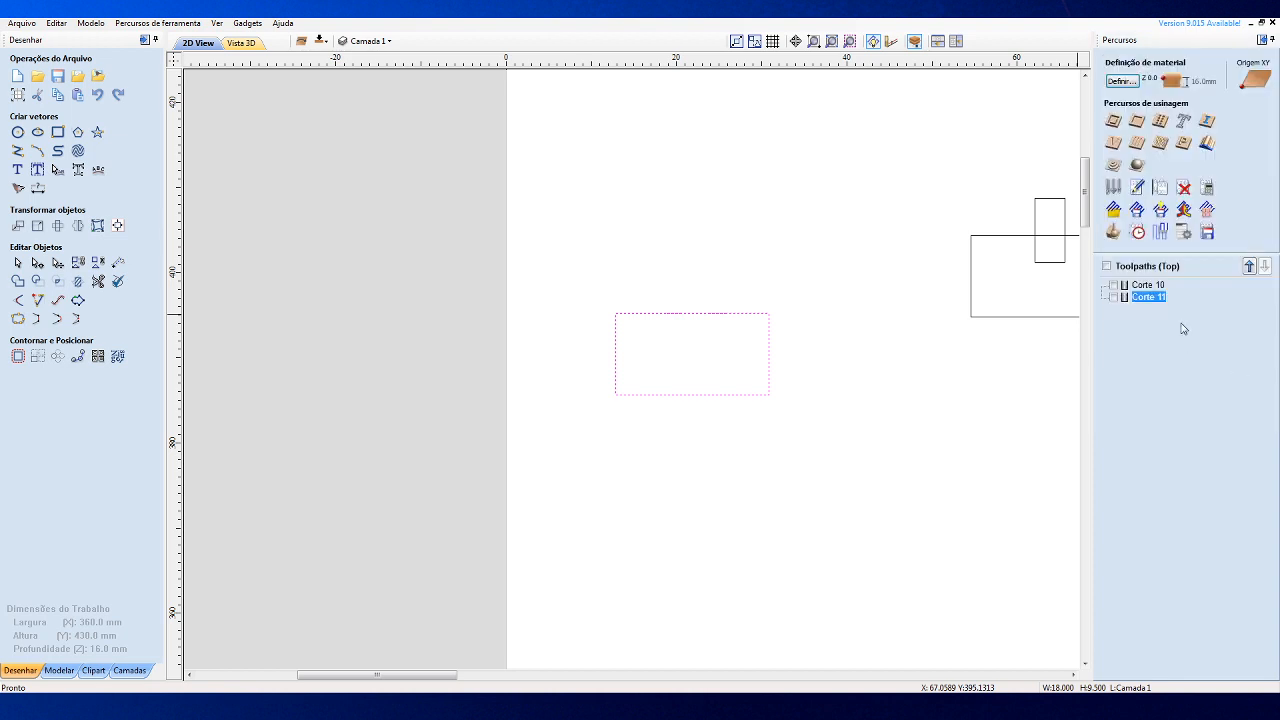
pyautogui.click(1114, 125)
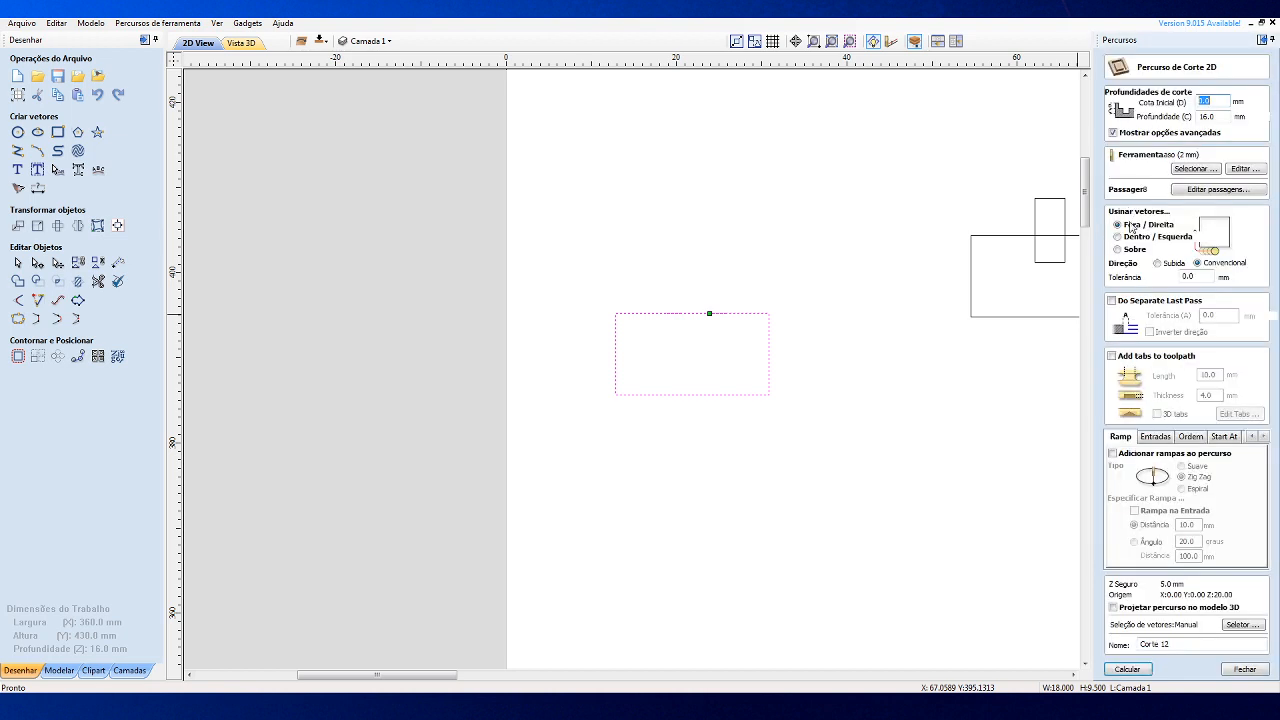
pyautogui.click(1128, 668)
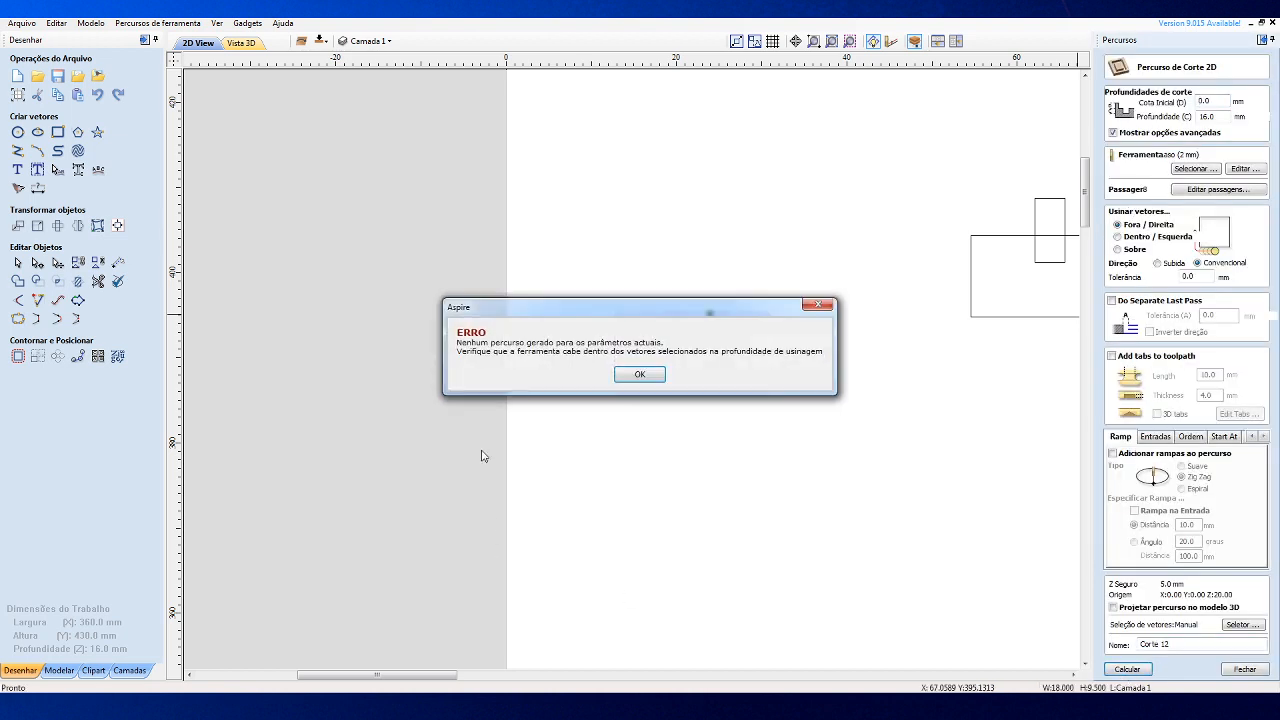
pyautogui.click(640, 374)
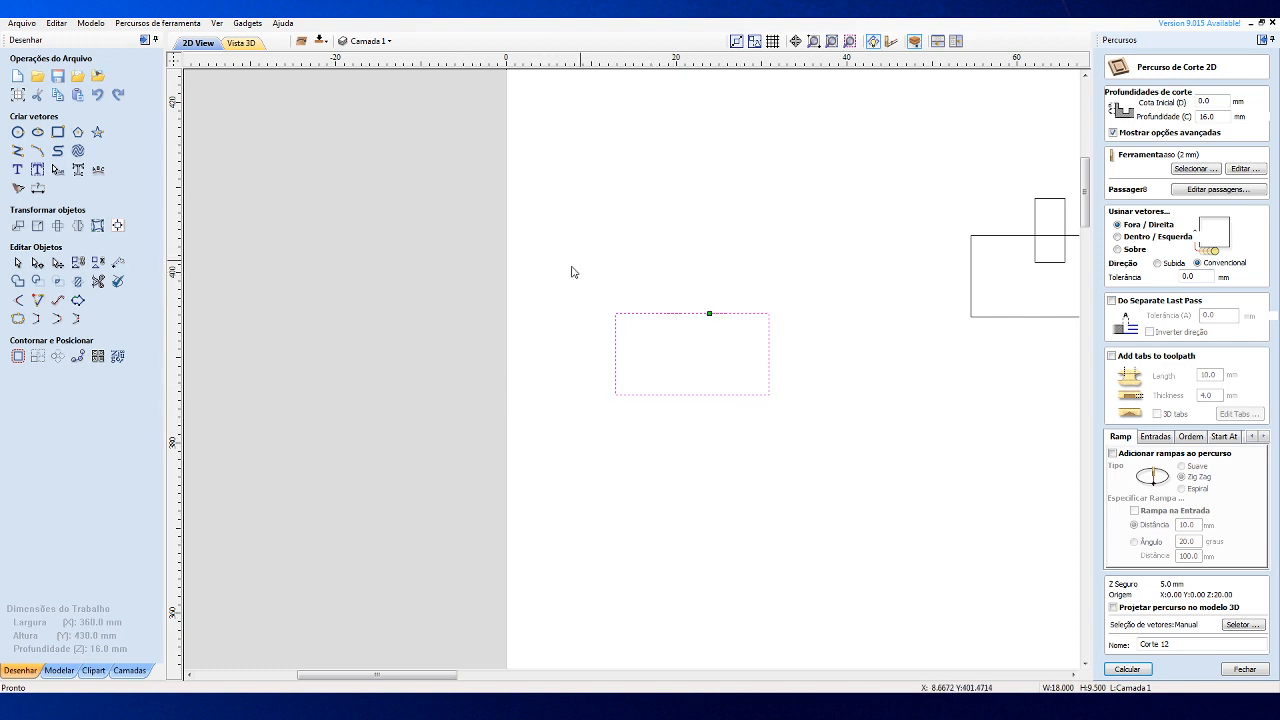
# Check the selected rectangle for zero-length spans, overlaps and intersections with the vector validator.
pyautogui.moveTo(588, 254); pyautogui.dragTo(770, 428)
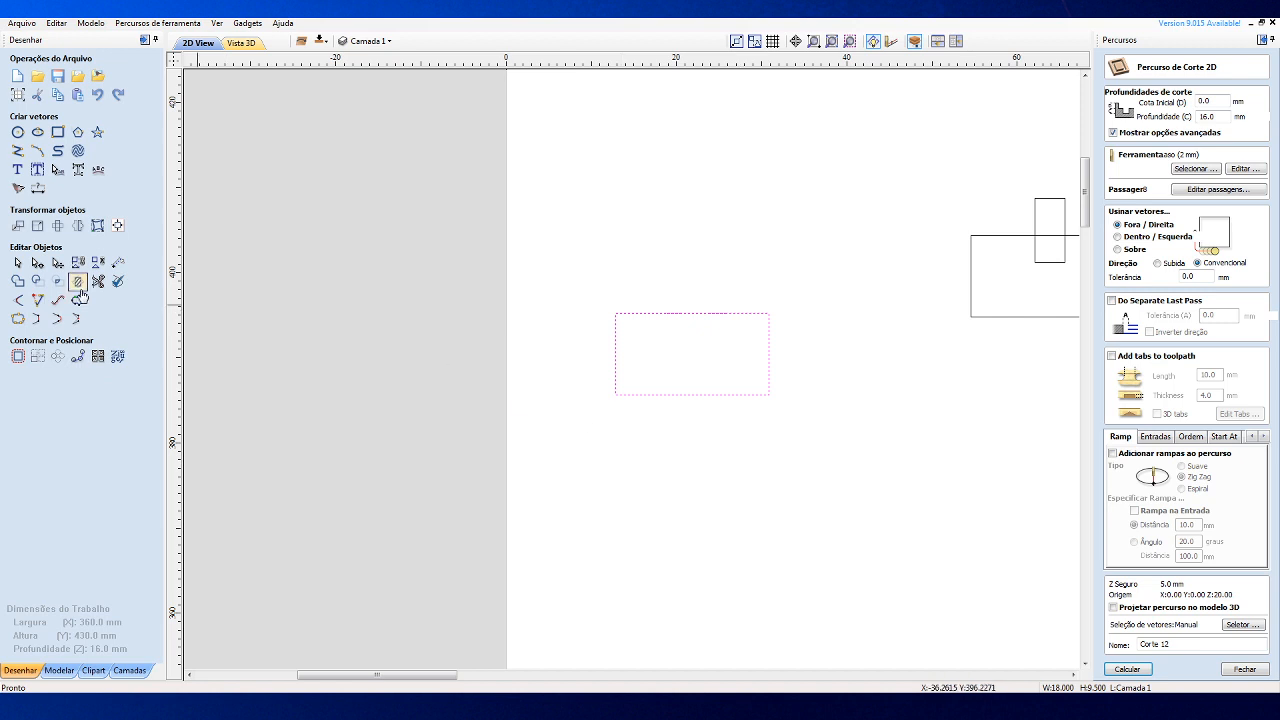
pyautogui.click(118, 282)
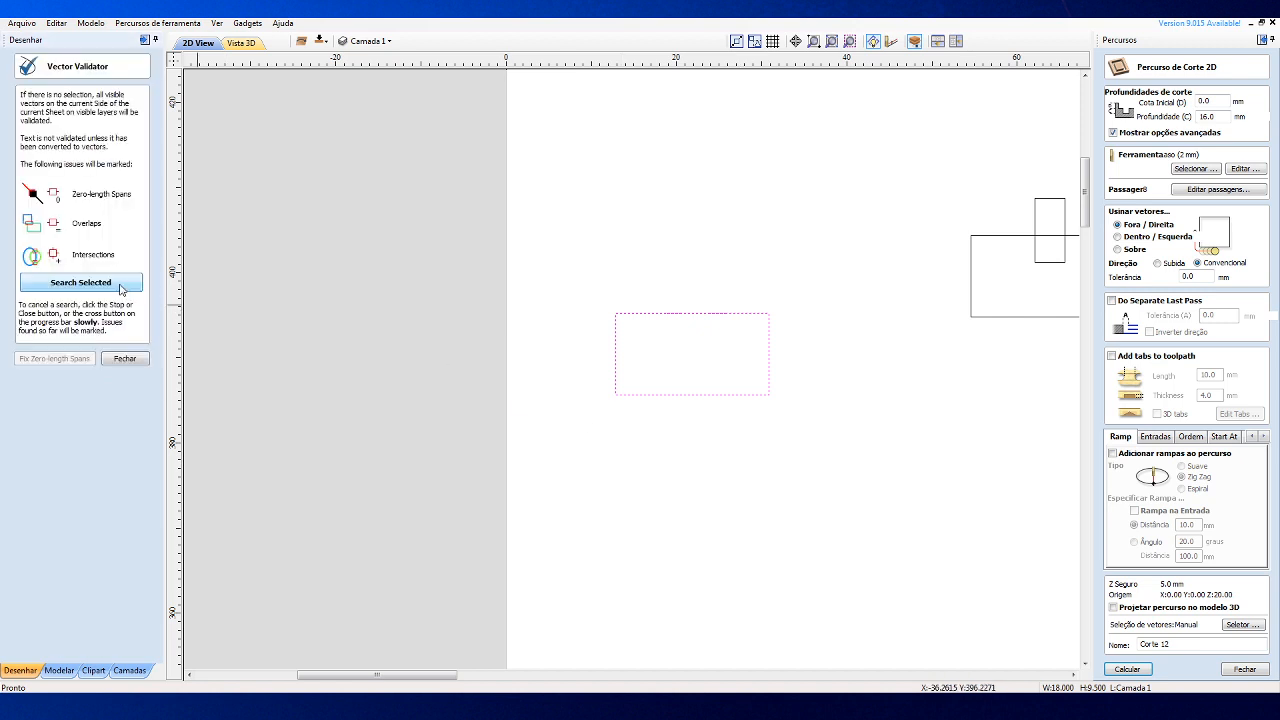
pyautogui.click(78, 287)
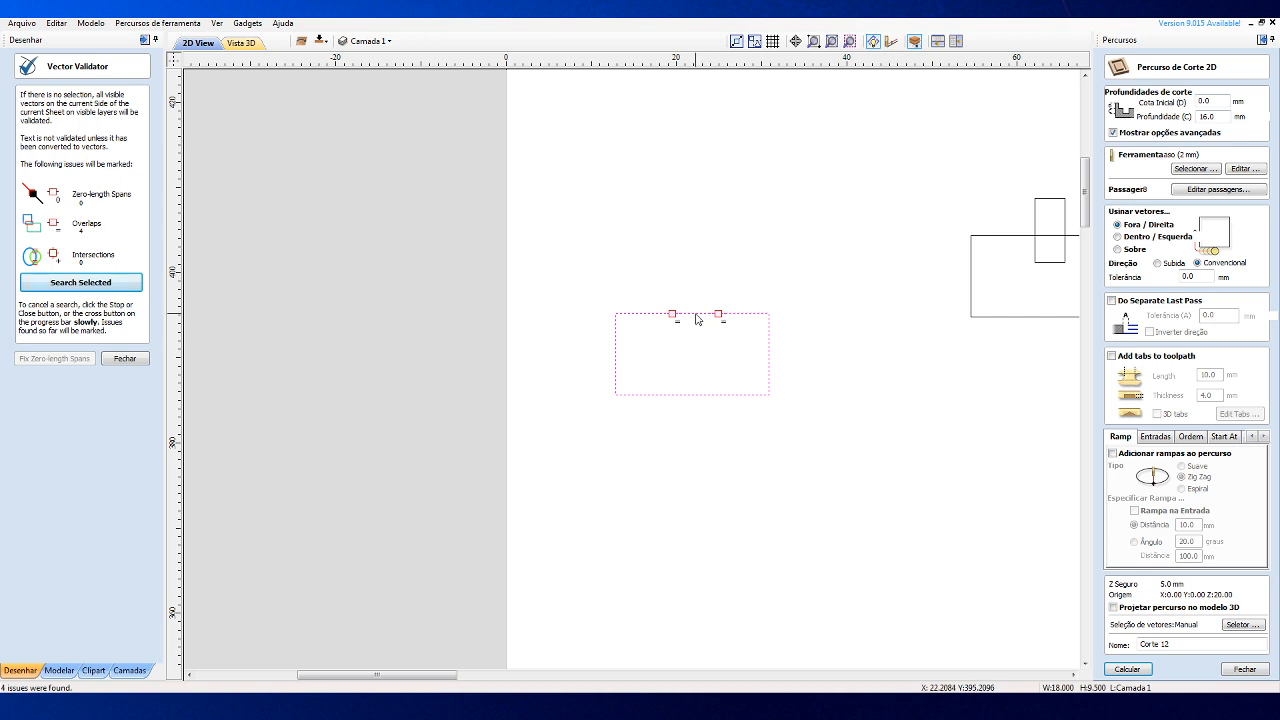
# Examine the marked overlaps along the rectangle's top edge and check which vector they belong to.
pyautogui.click(838, 358)
pyautogui.scroll(-1, 838, 358)
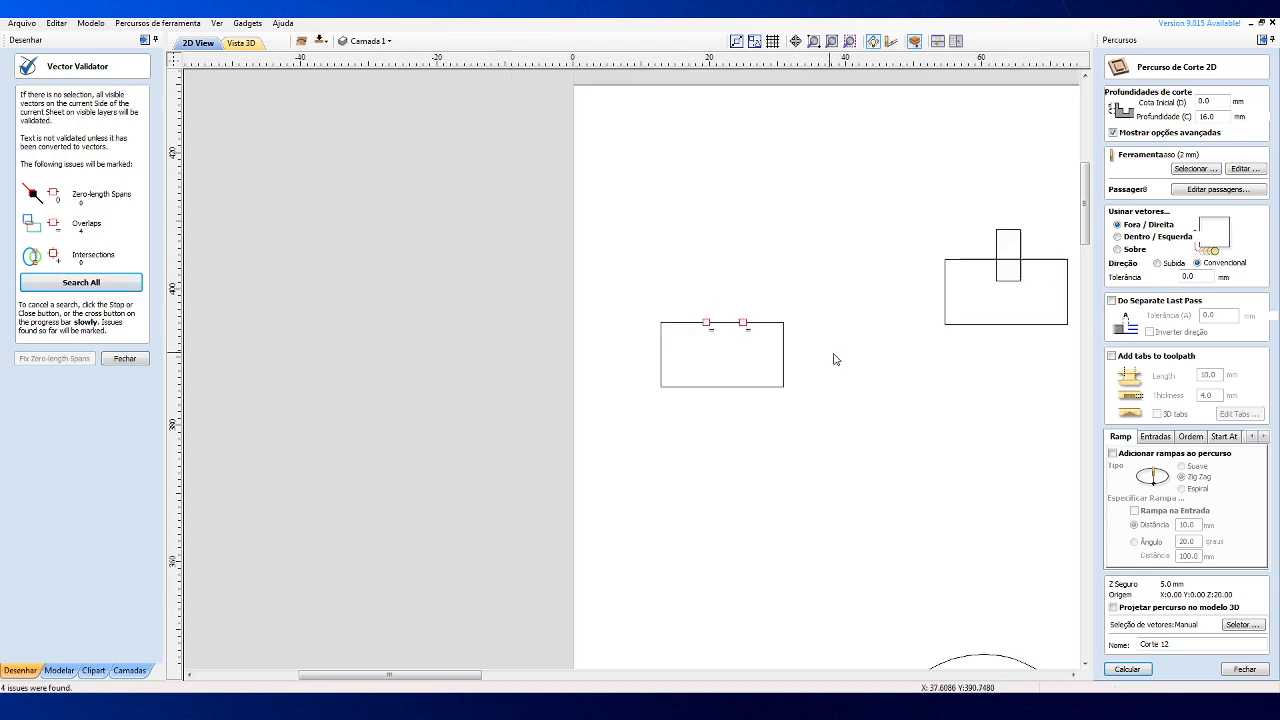
pyautogui.scroll(5, 832, 357)
pyautogui.click(507, 262)
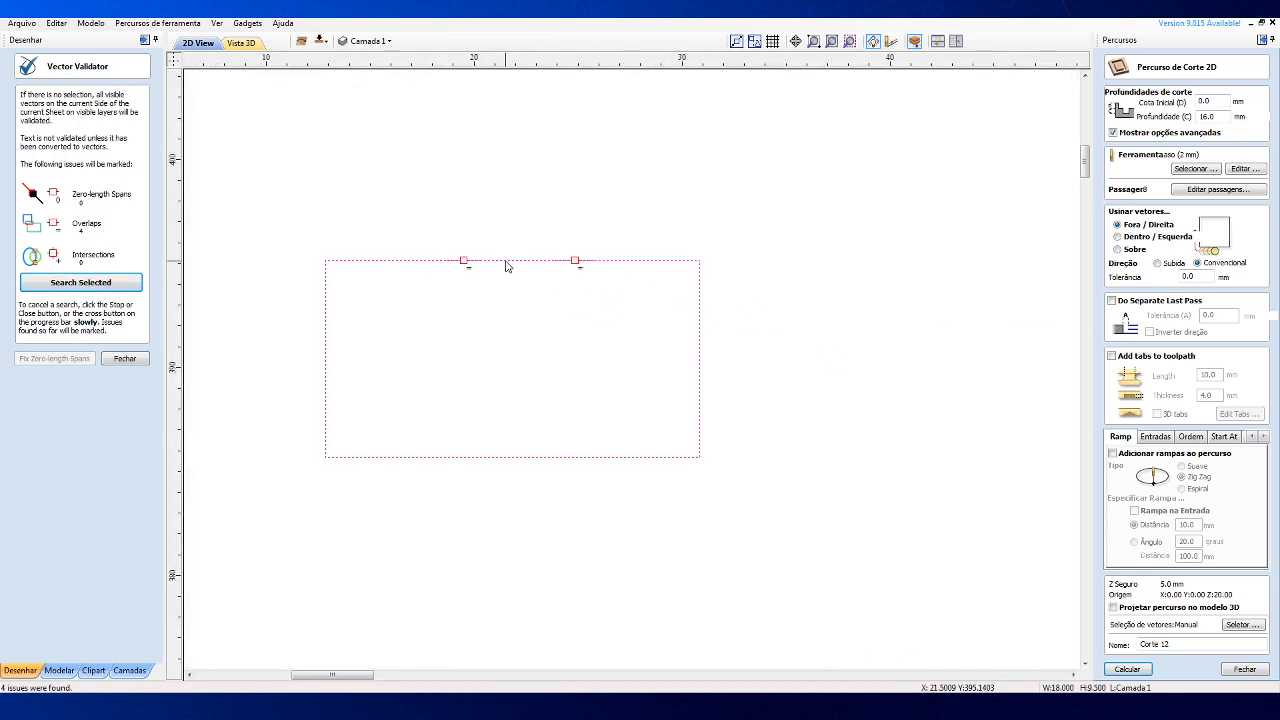
pyautogui.click(506, 261)
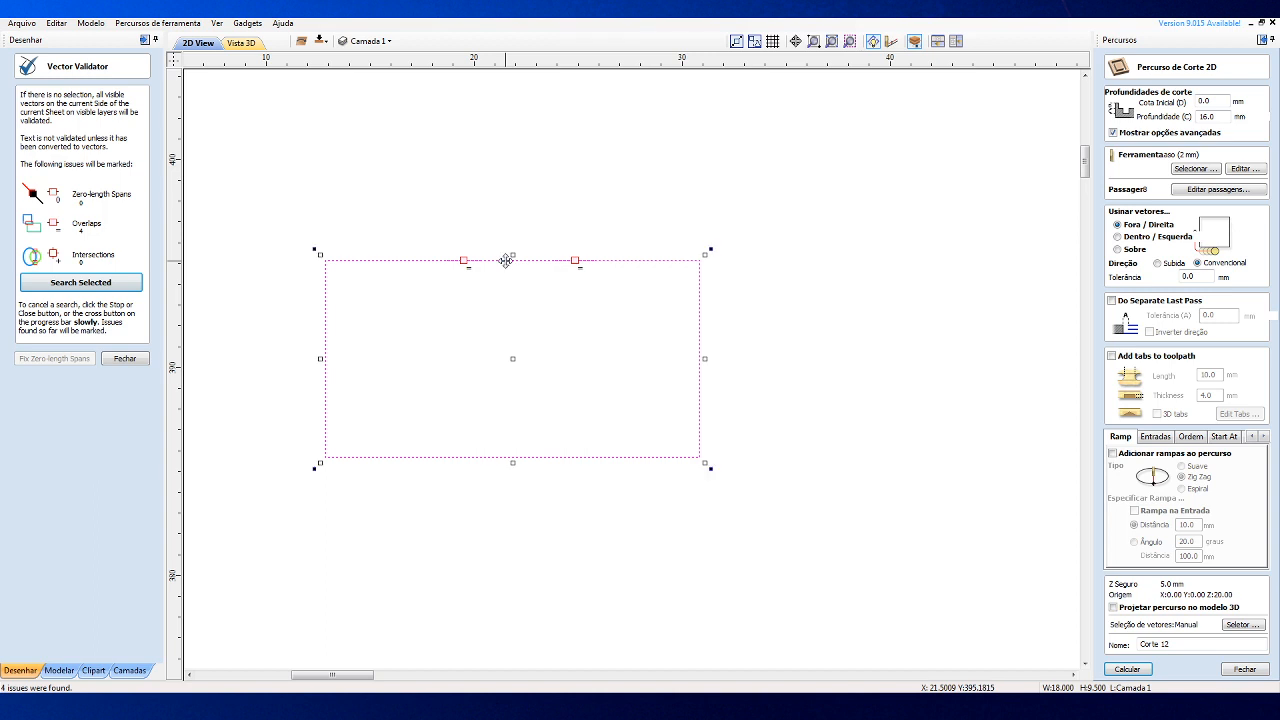
pyautogui.click(606, 229)
pyautogui.click(586, 262)
pyautogui.click(575, 259)
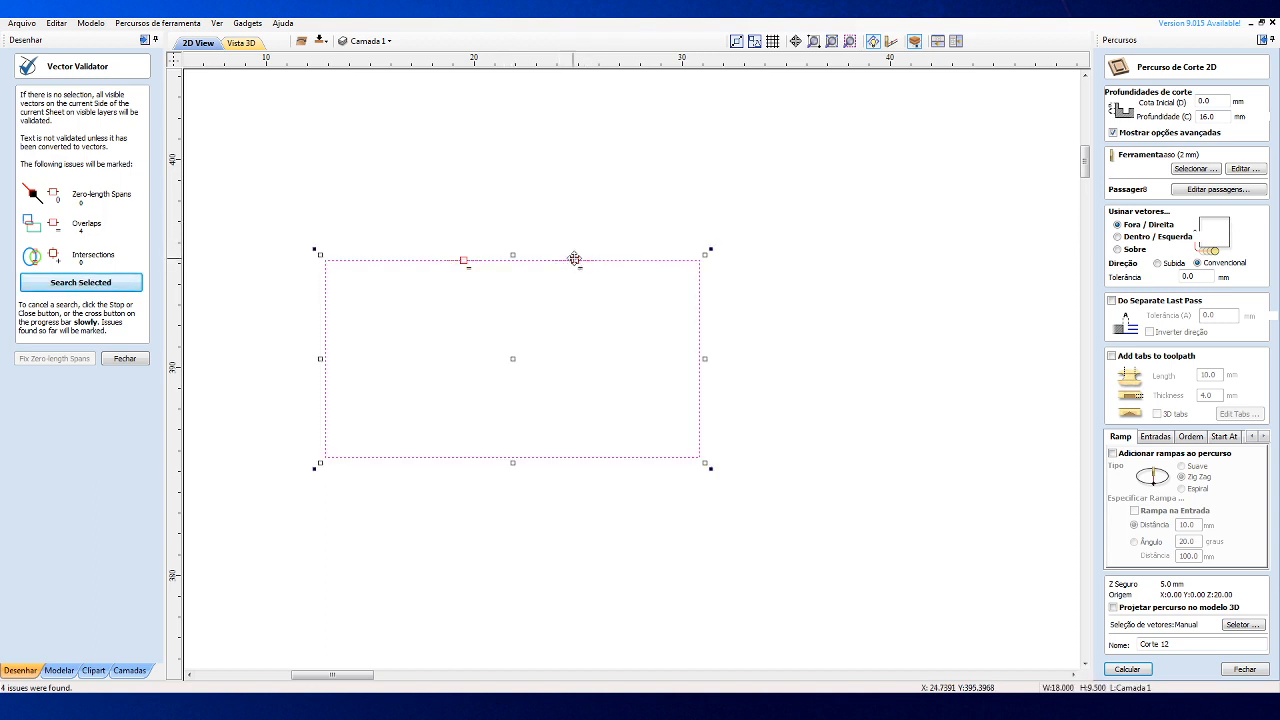
pyautogui.click(589, 229)
pyautogui.scroll(4, 553, 268)
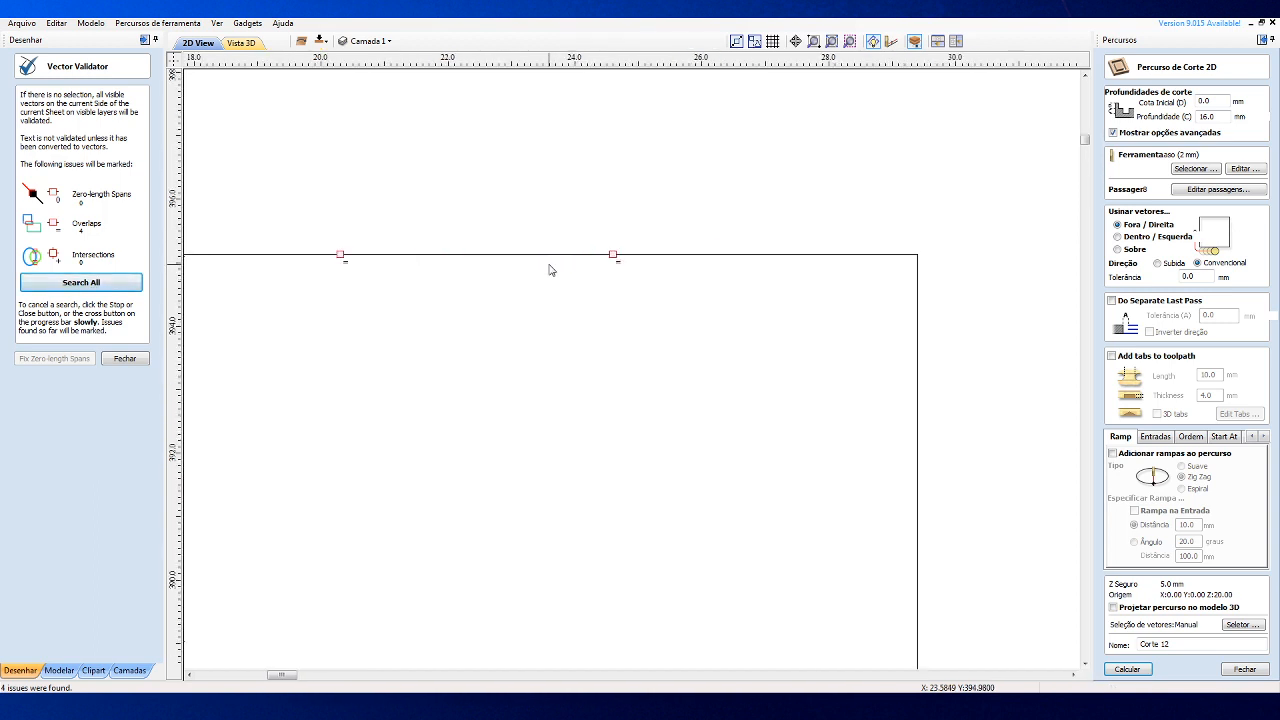
pyautogui.click(632, 257)
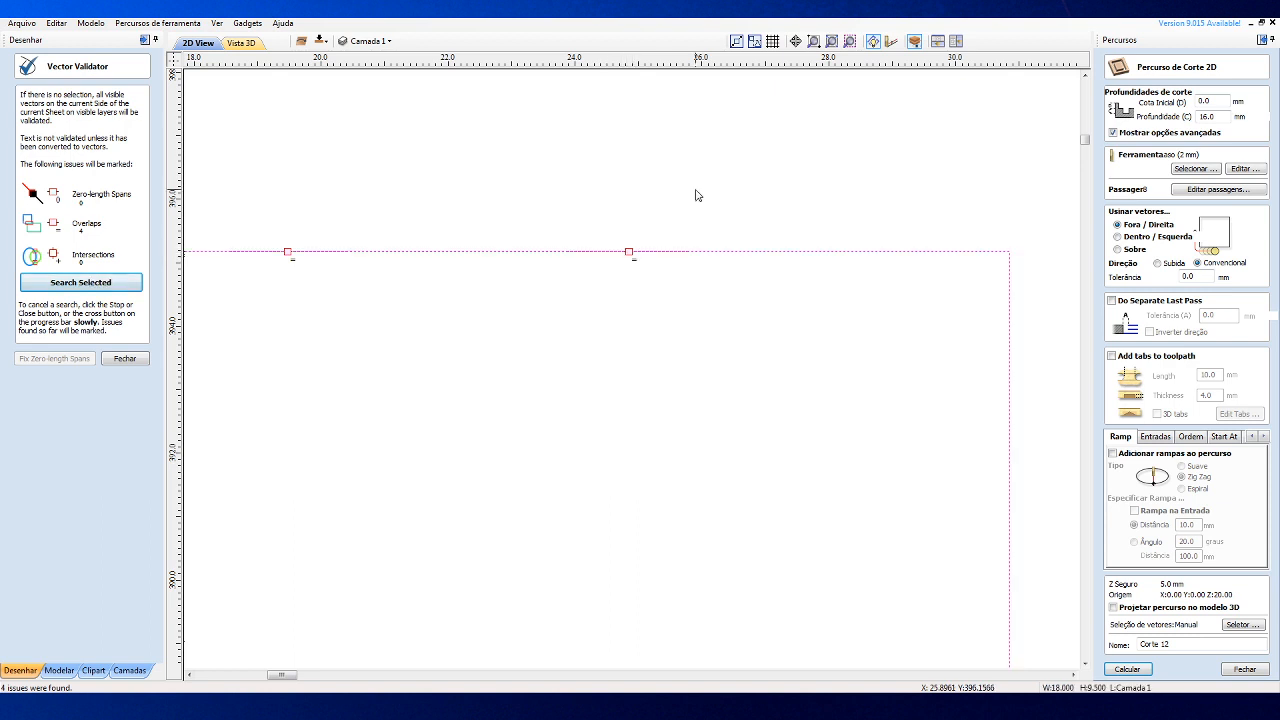
# Close the validator and trim away the narrow rectangle crossing the wide one, along with the wide rectangle's top-edge section between its sides.
pyautogui.scroll(-3, 697, 195)
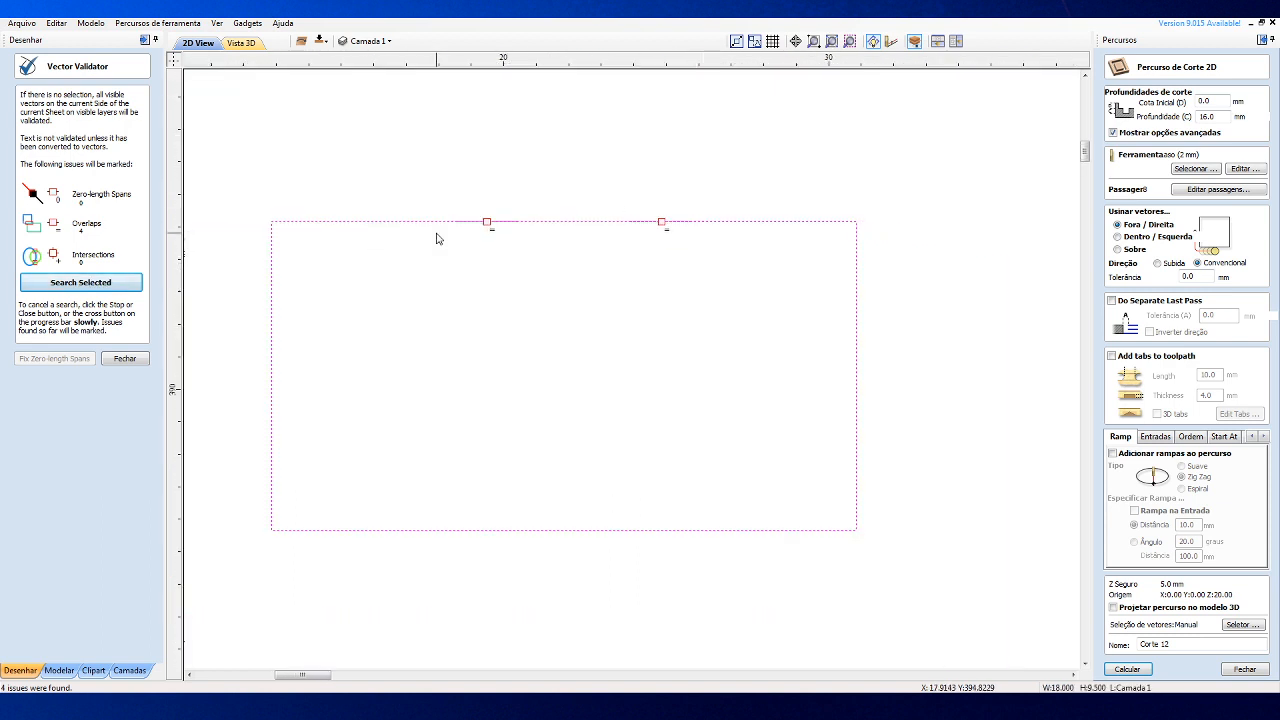
pyautogui.scroll(-7, 426, 272)
pyautogui.scroll(2, 957, 201)
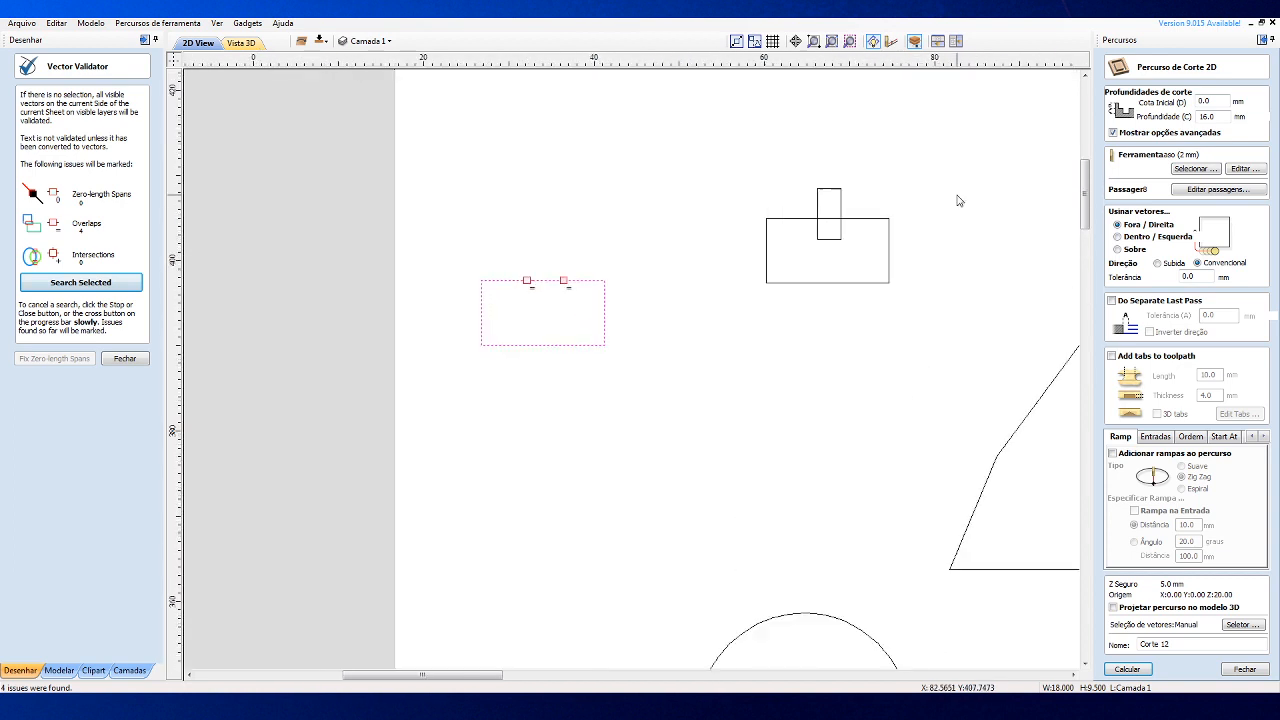
pyautogui.scroll(3, 957, 201)
pyautogui.scroll(2, 896, 232)
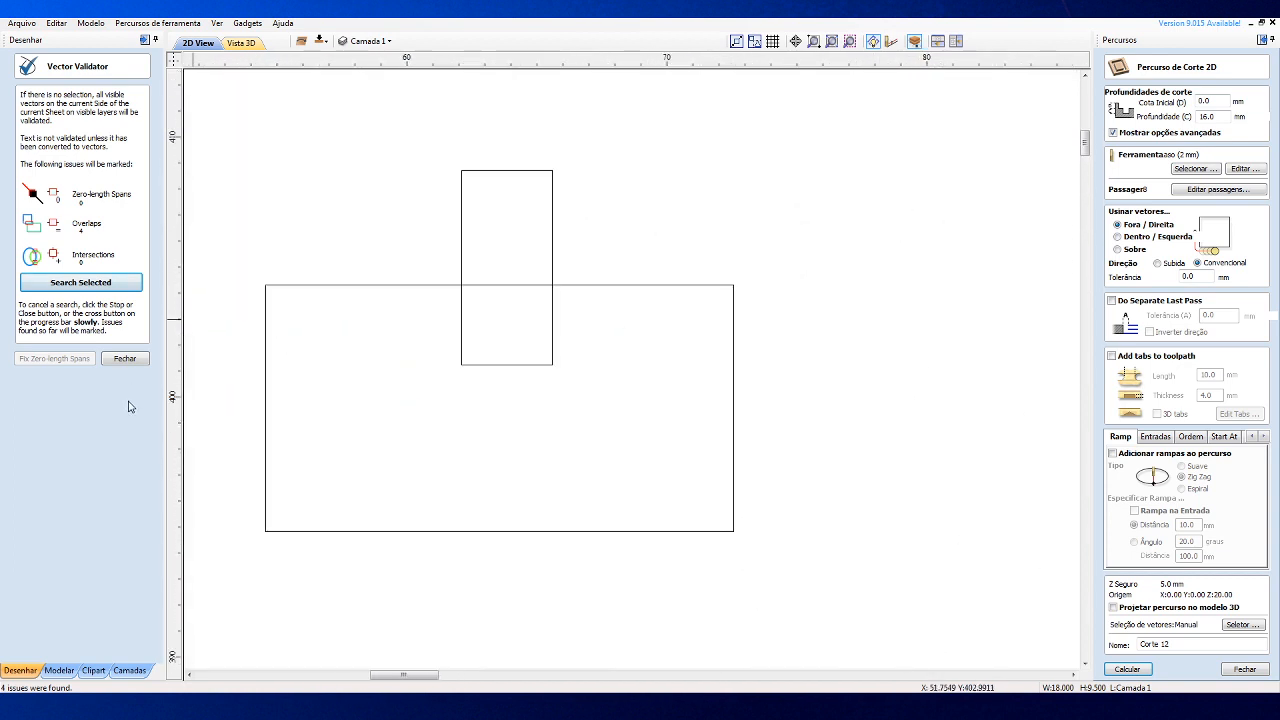
pyautogui.click(124, 358)
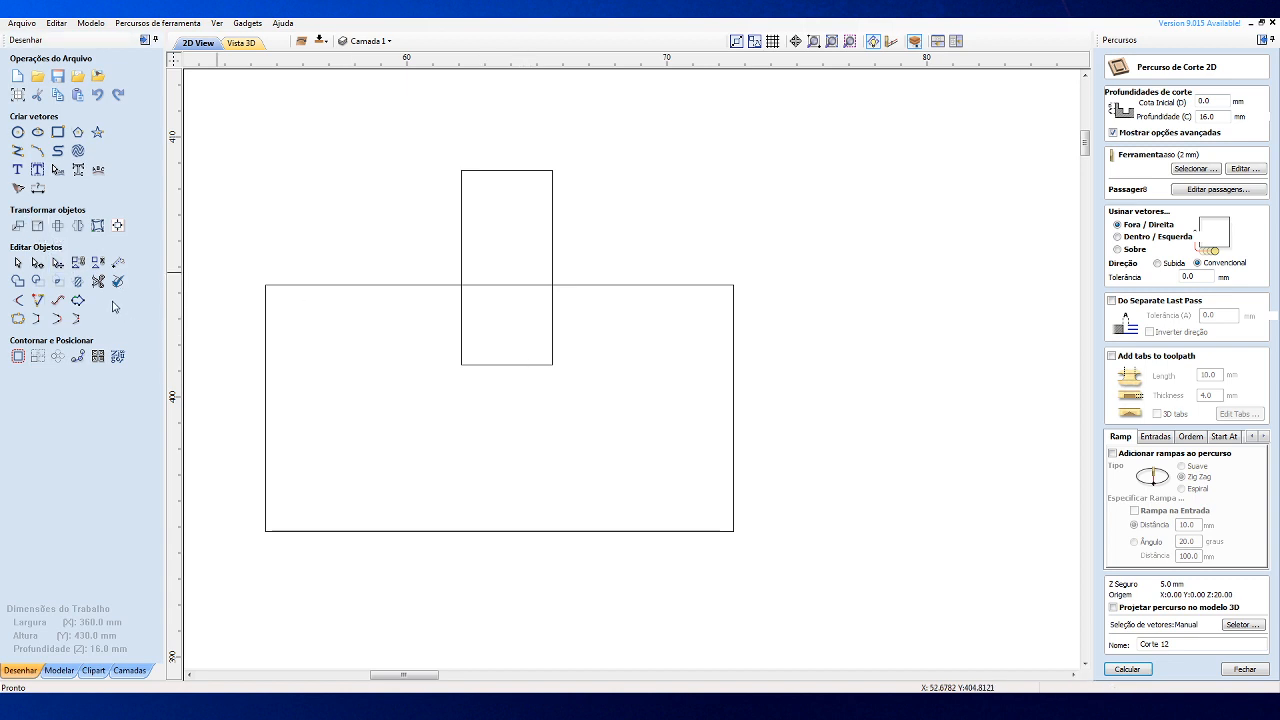
pyautogui.click(99, 285)
pyautogui.click(506, 364)
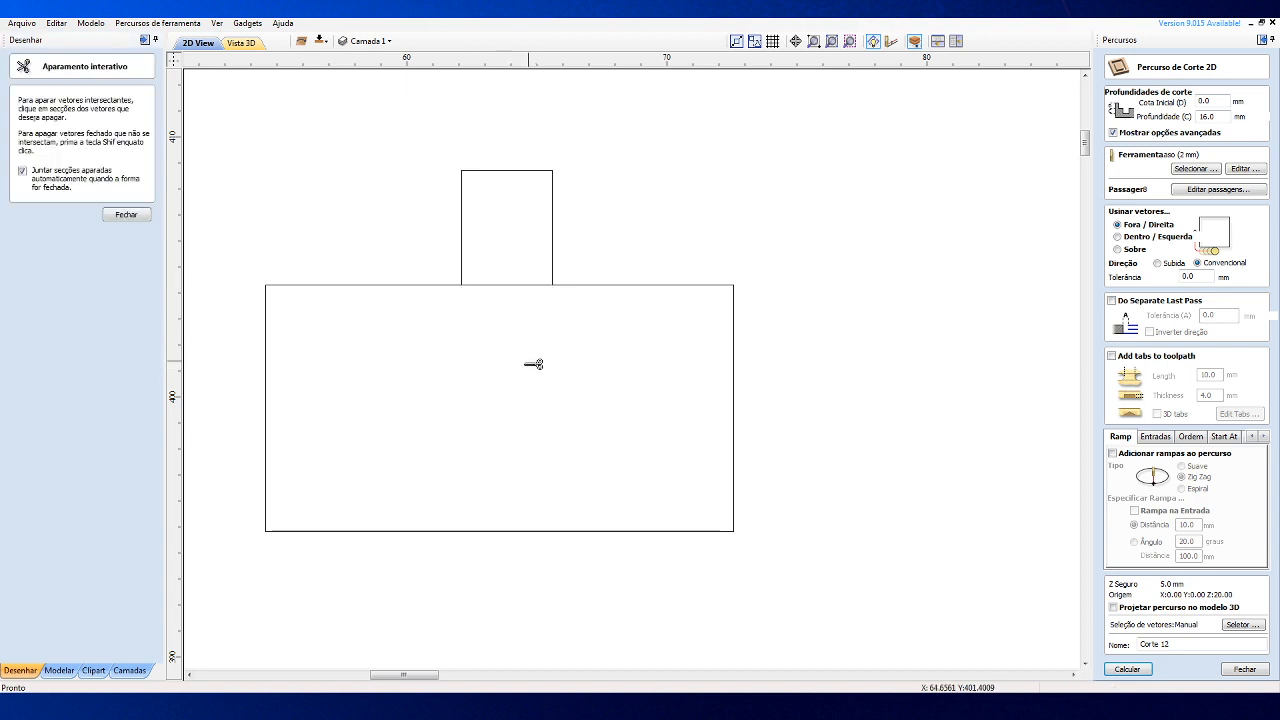
pyautogui.click(513, 285)
pyautogui.click(463, 241)
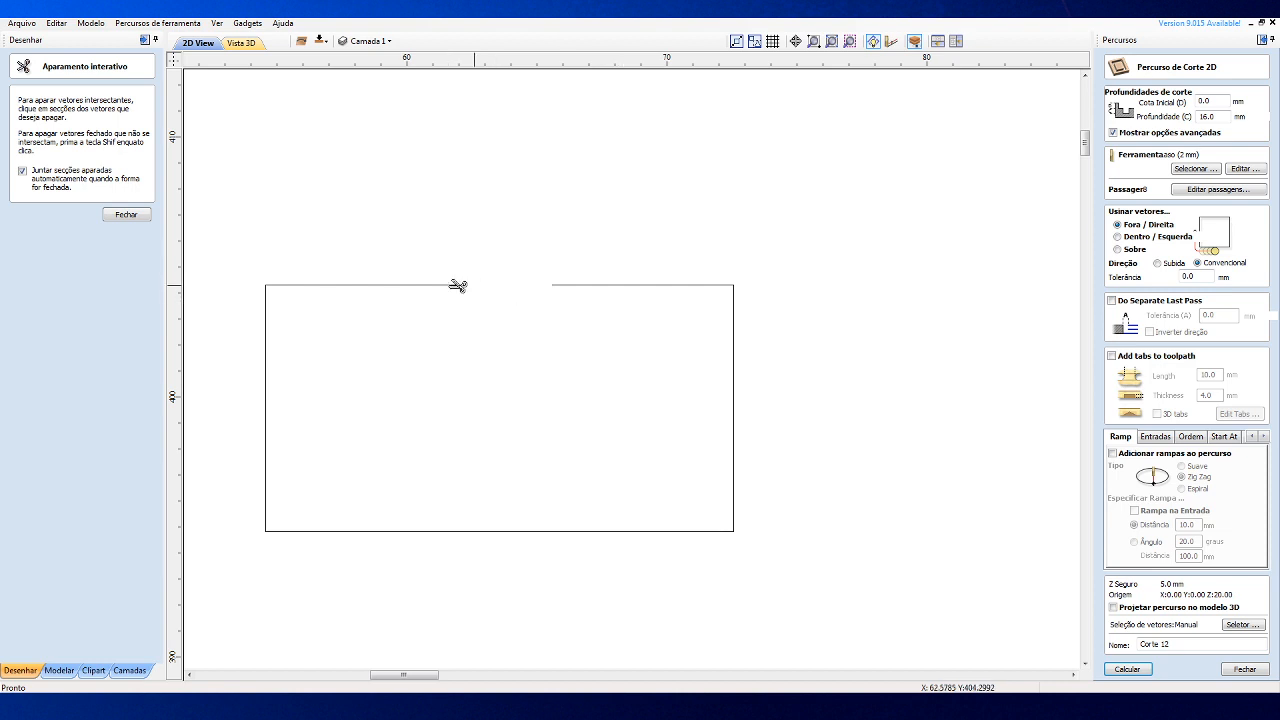
pyautogui.click(126, 215)
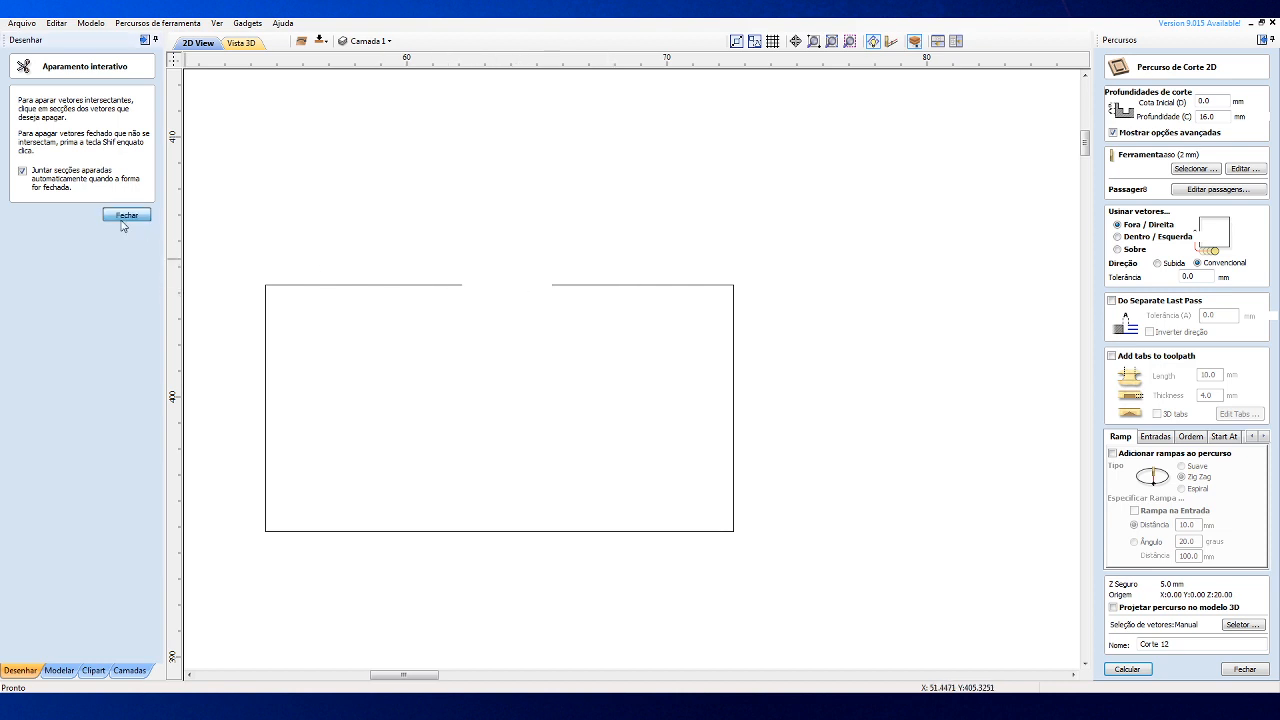
pyautogui.click(573, 291)
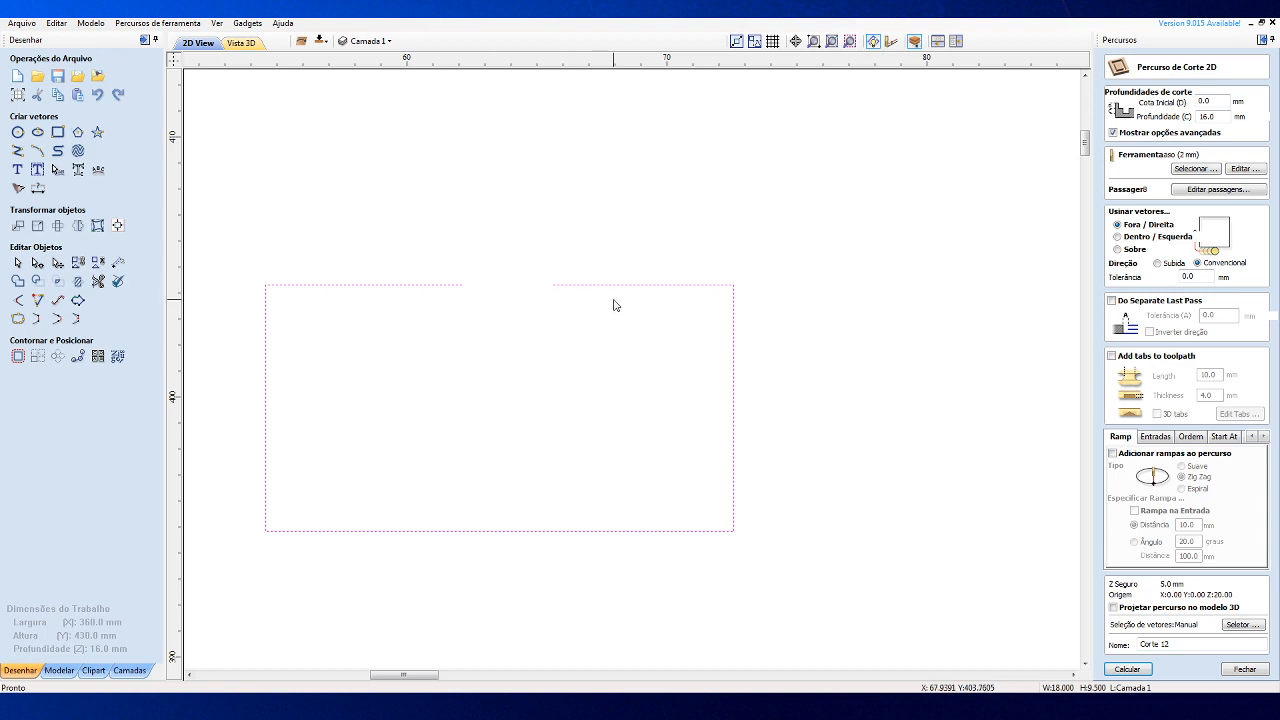
pyautogui.rightClick(563, 286)
pyautogui.moveTo(673, 498)
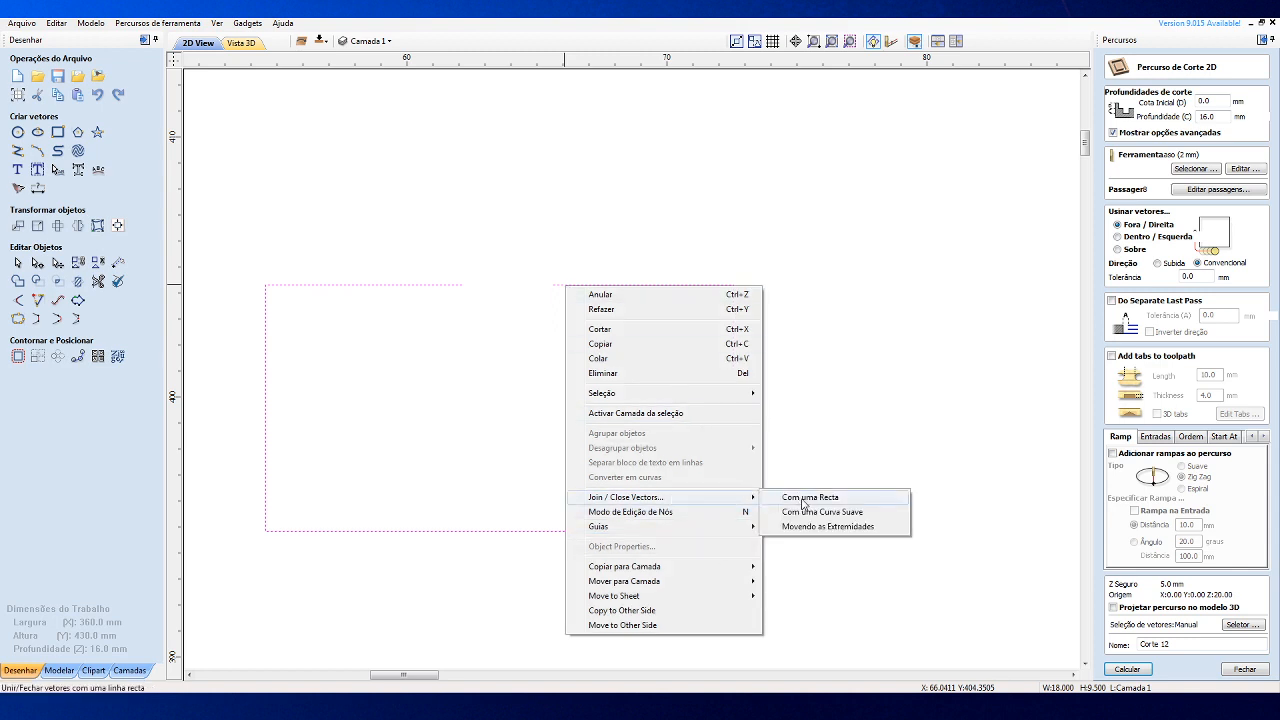
pyautogui.click(572, 114)
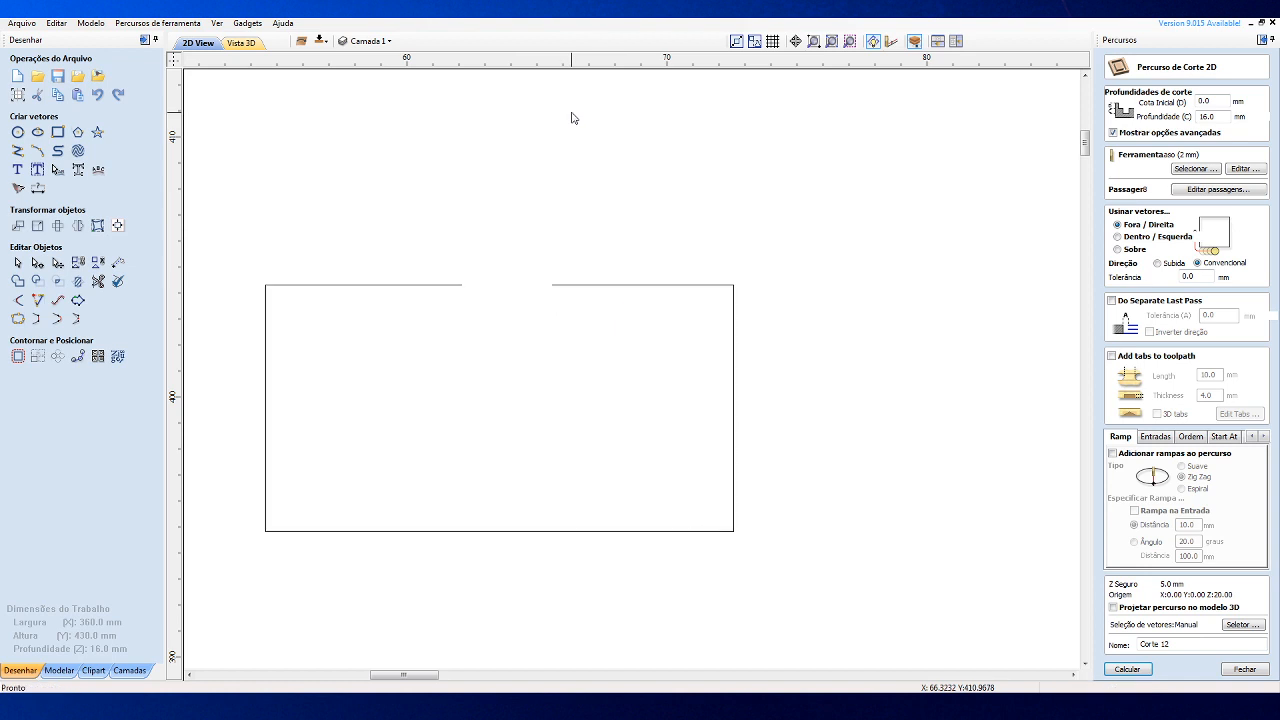
# Draw a horizontal polyline about 6.72 mm long across the gap in the rectangle's top edge, overlapping the edge on both sides.
pyautogui.click(17, 152)
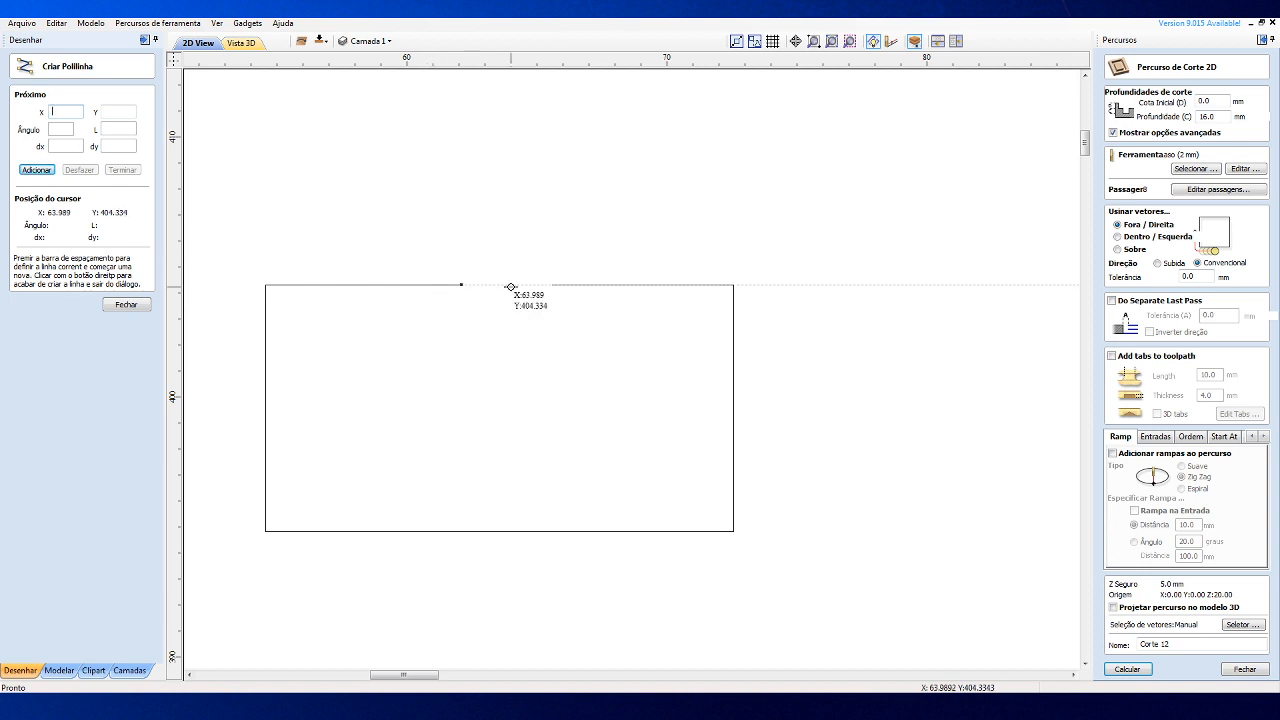
pyautogui.click(433, 292)
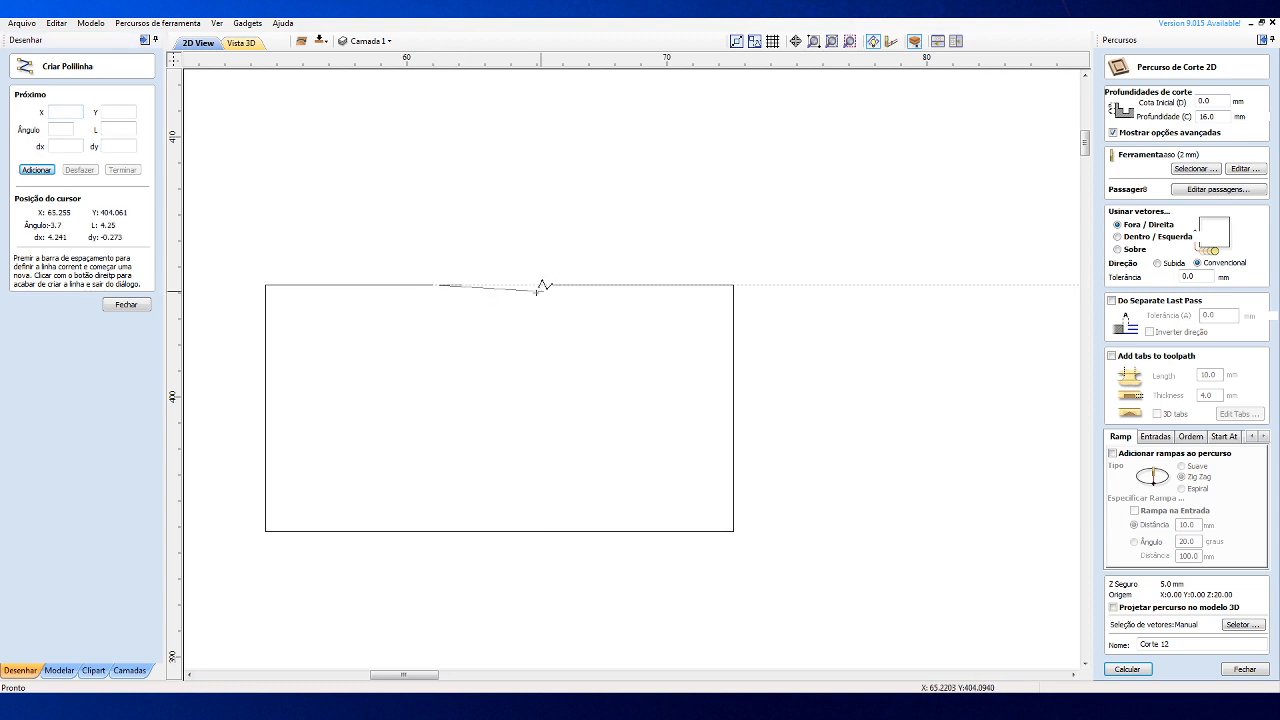
pyautogui.click(608, 289)
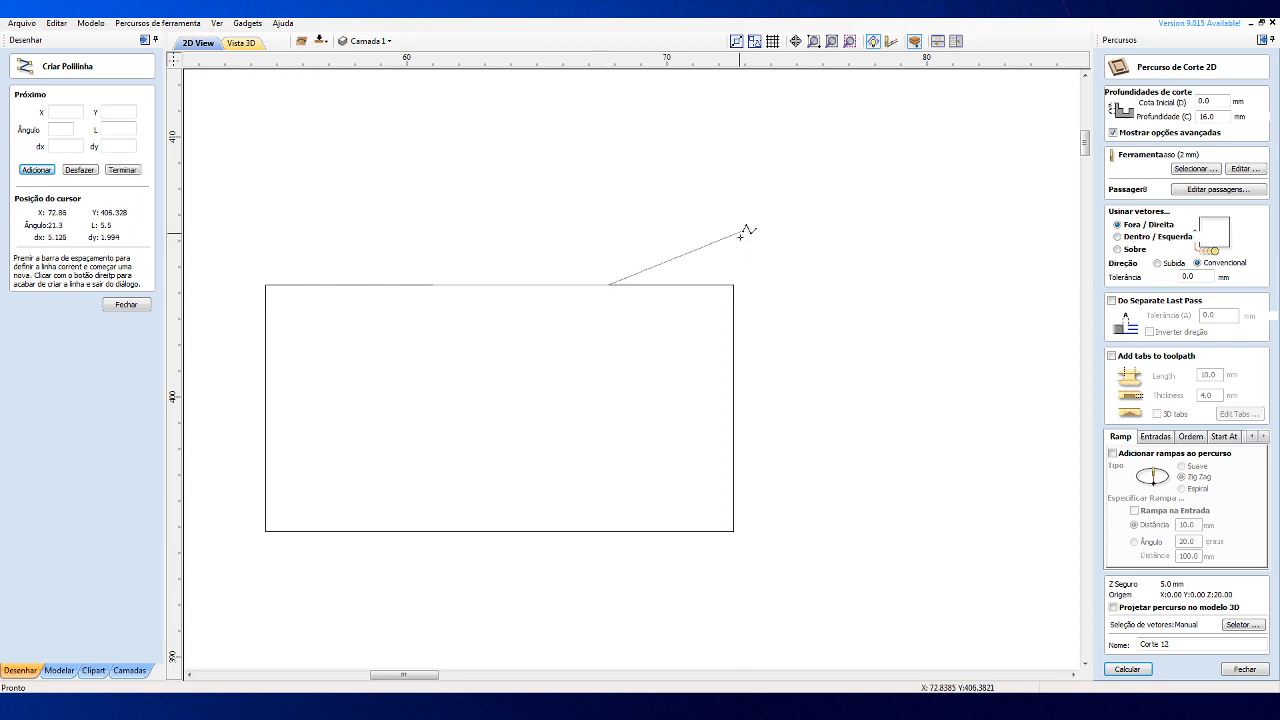
pyautogui.rightClick(741, 234)
pyautogui.scroll(-2, 512, 260)
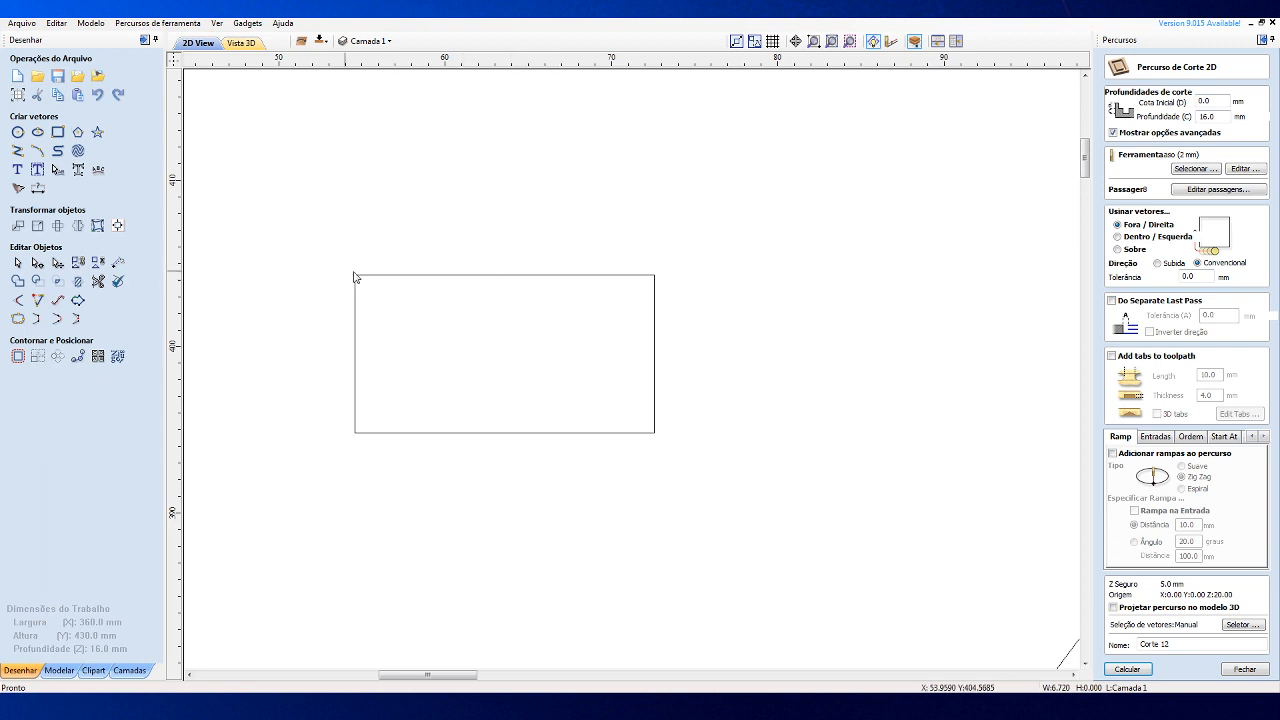
# Try to join the open rectangle and the line bridging its gap into a closed vector using the straight-line option.
pyautogui.moveTo(284, 244)
pyautogui.mouseDown()
pyautogui.moveTo(705, 347)
pyautogui.moveTo(735, 486)
pyautogui.mouseUp()
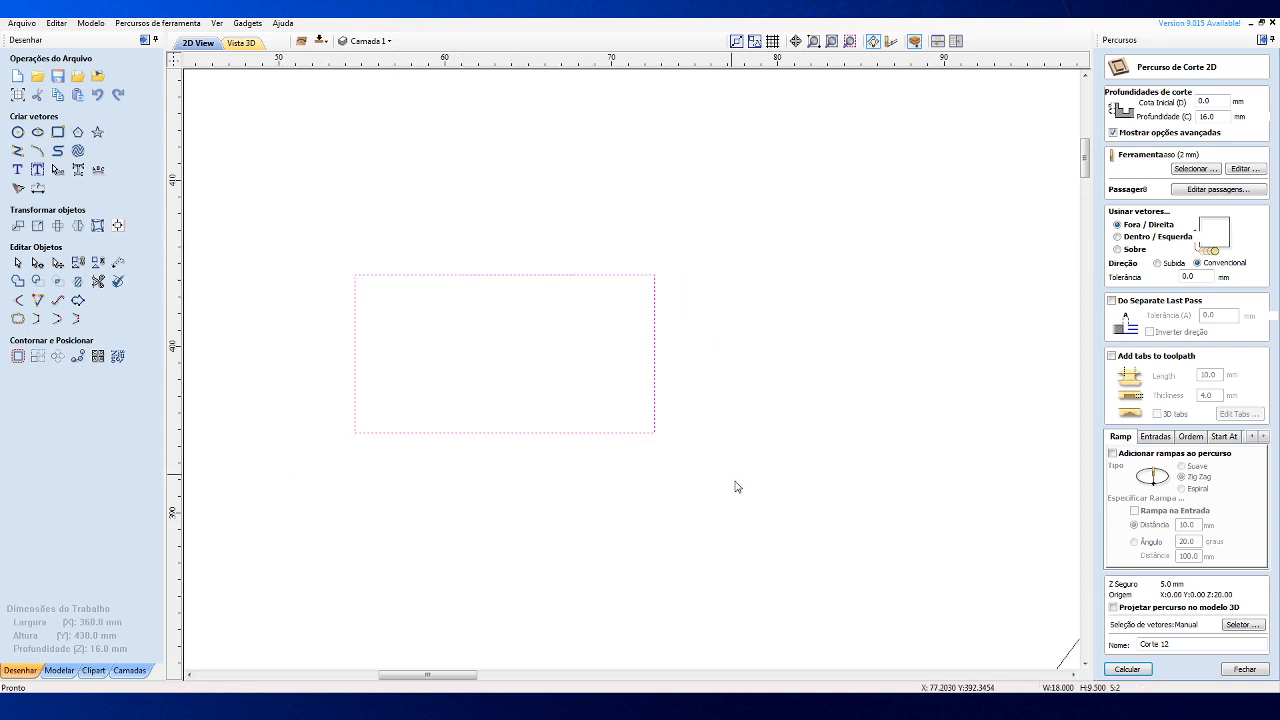
pyautogui.rightClick(593, 277)
pyautogui.moveTo(630, 490)
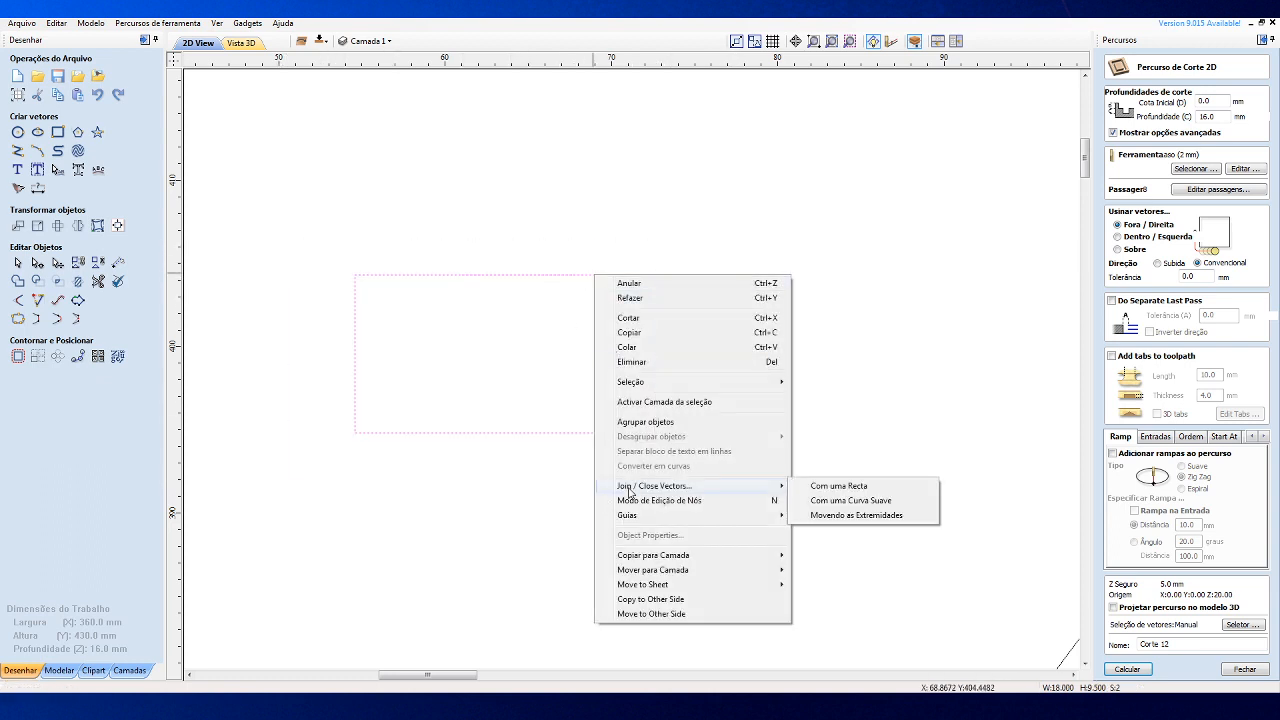
pyautogui.click(836, 487)
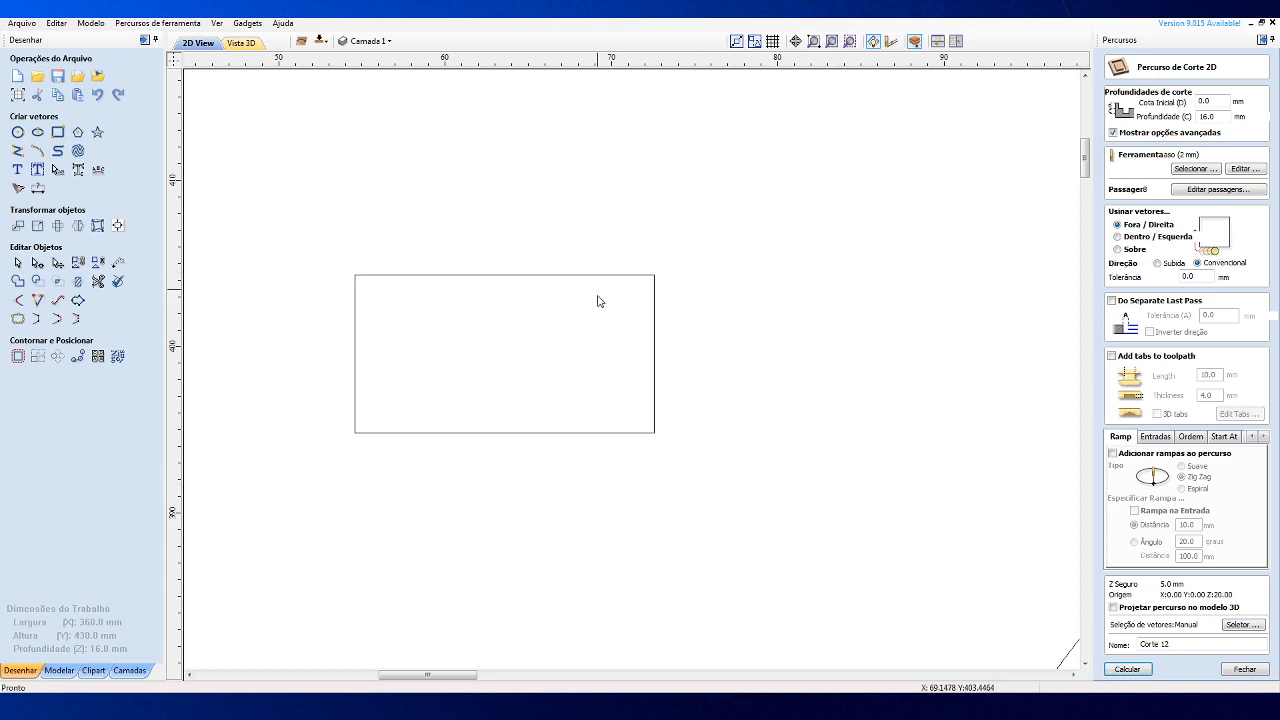
pyautogui.click(604, 275)
pyautogui.moveTo(302, 246); pyautogui.dragTo(700, 445)
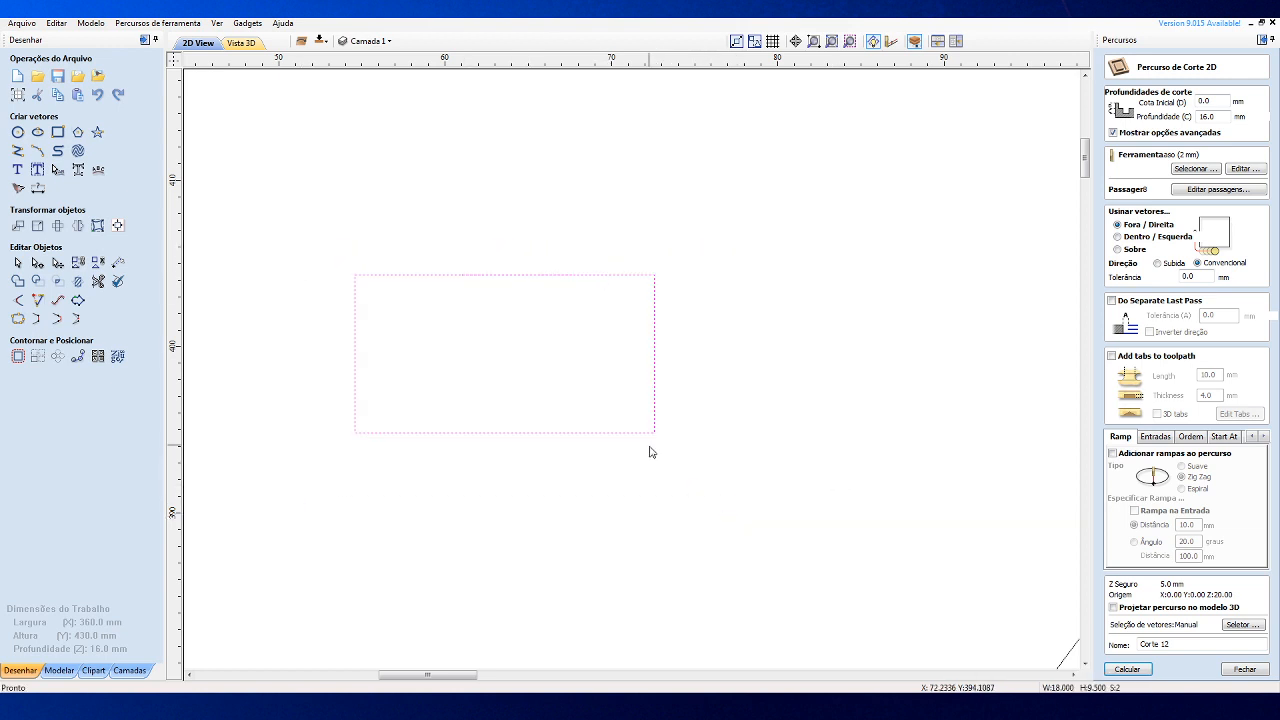
pyautogui.rightClick(655, 434)
pyautogui.moveTo(823, 294)
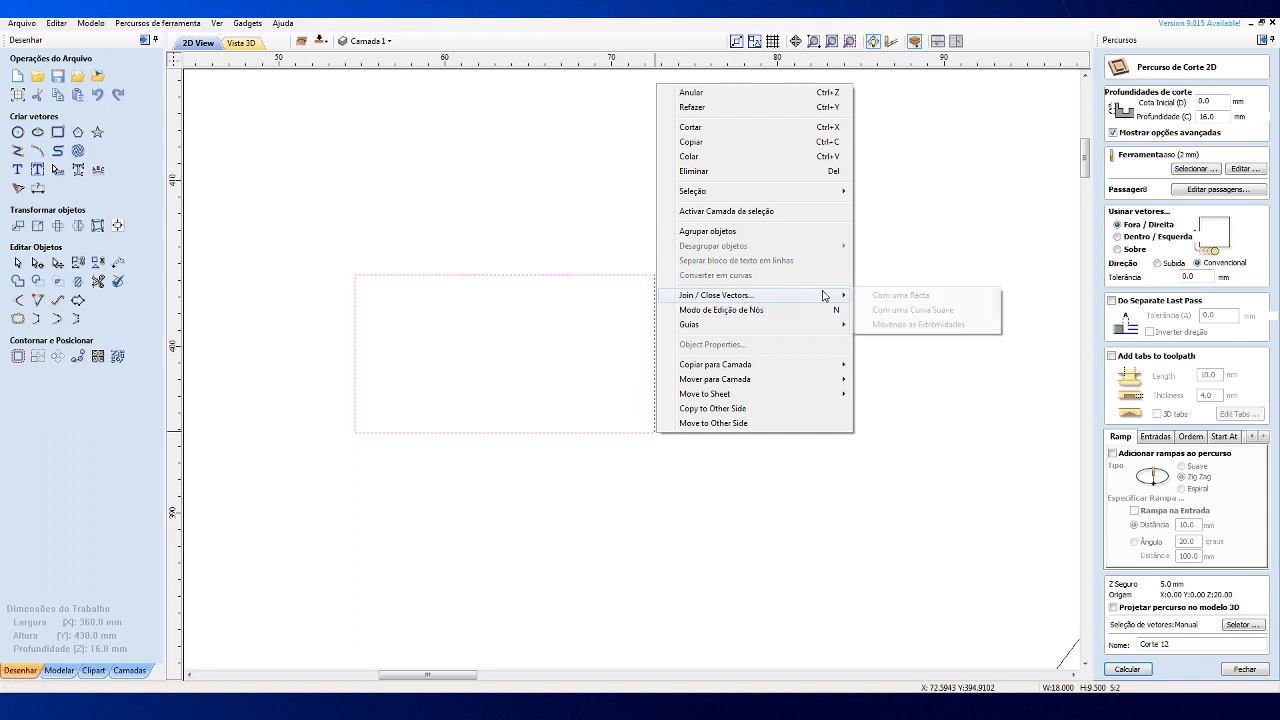
pyautogui.click(875, 296)
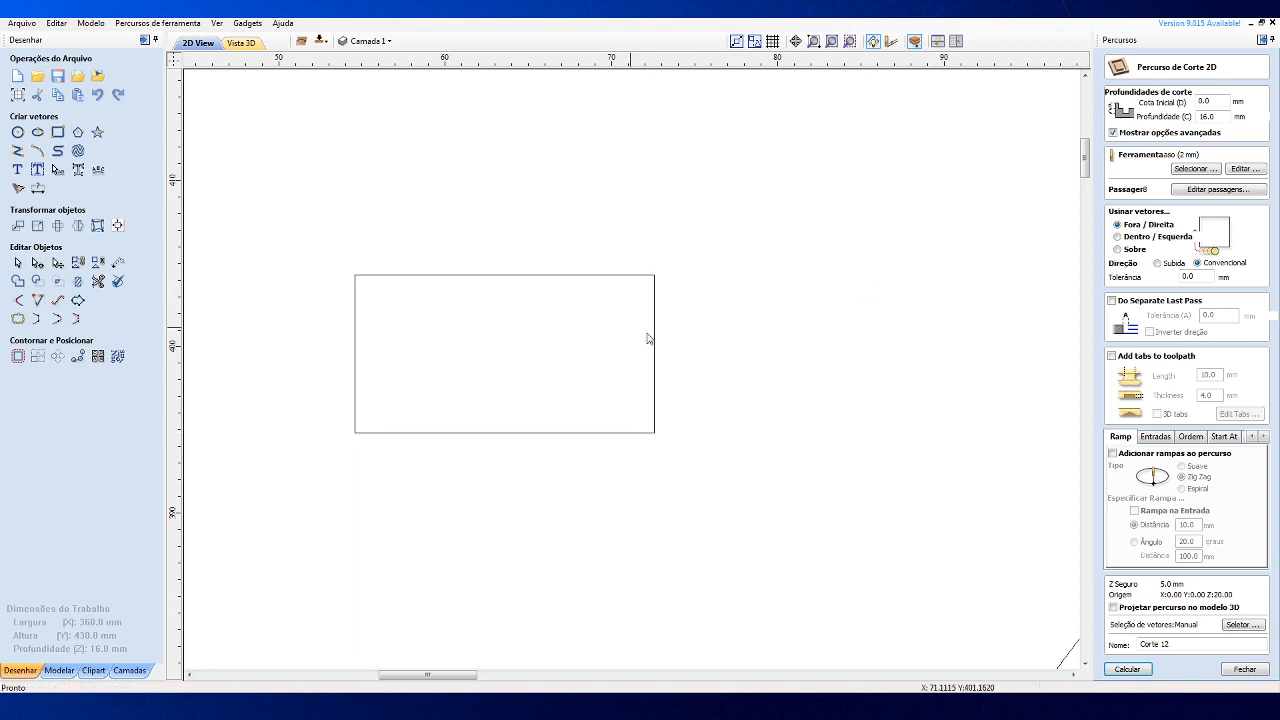
# Try to calculate a new outside 2D cut toolpath, 16 mm deep, for the bridged rectangle.
pyautogui.click(638, 275)
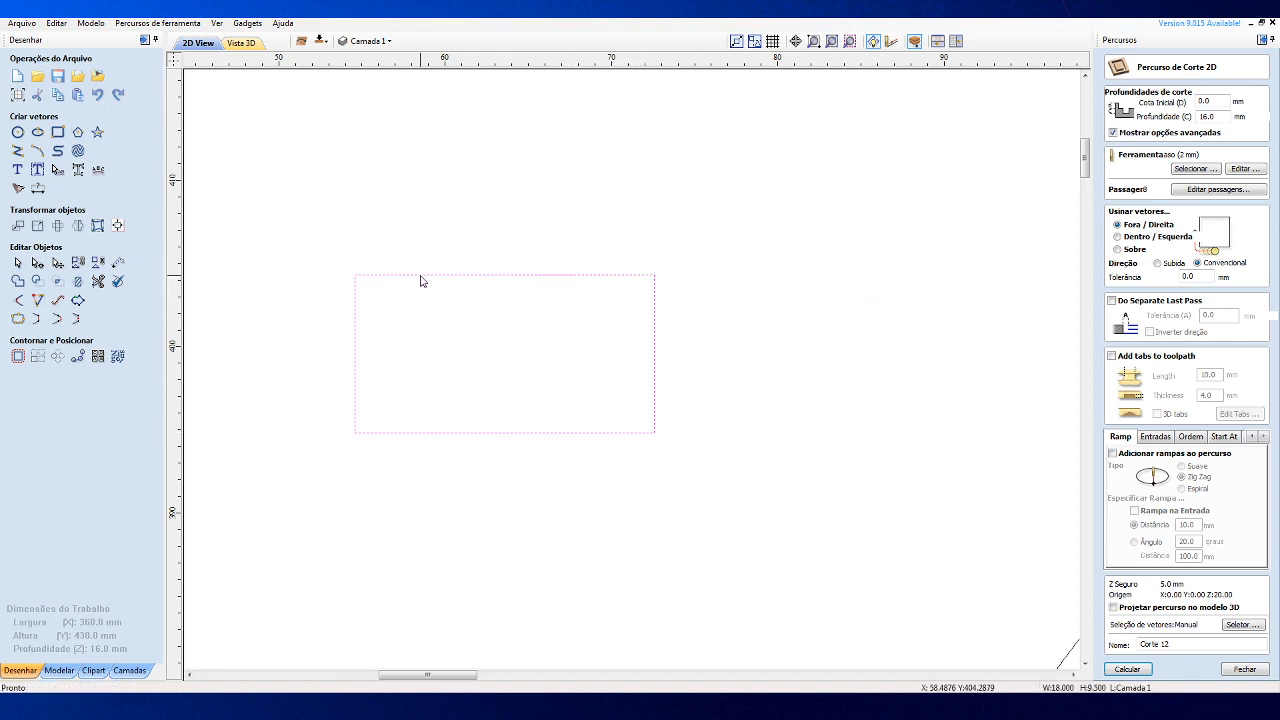
pyautogui.click(1266, 674)
pyautogui.click(597, 287)
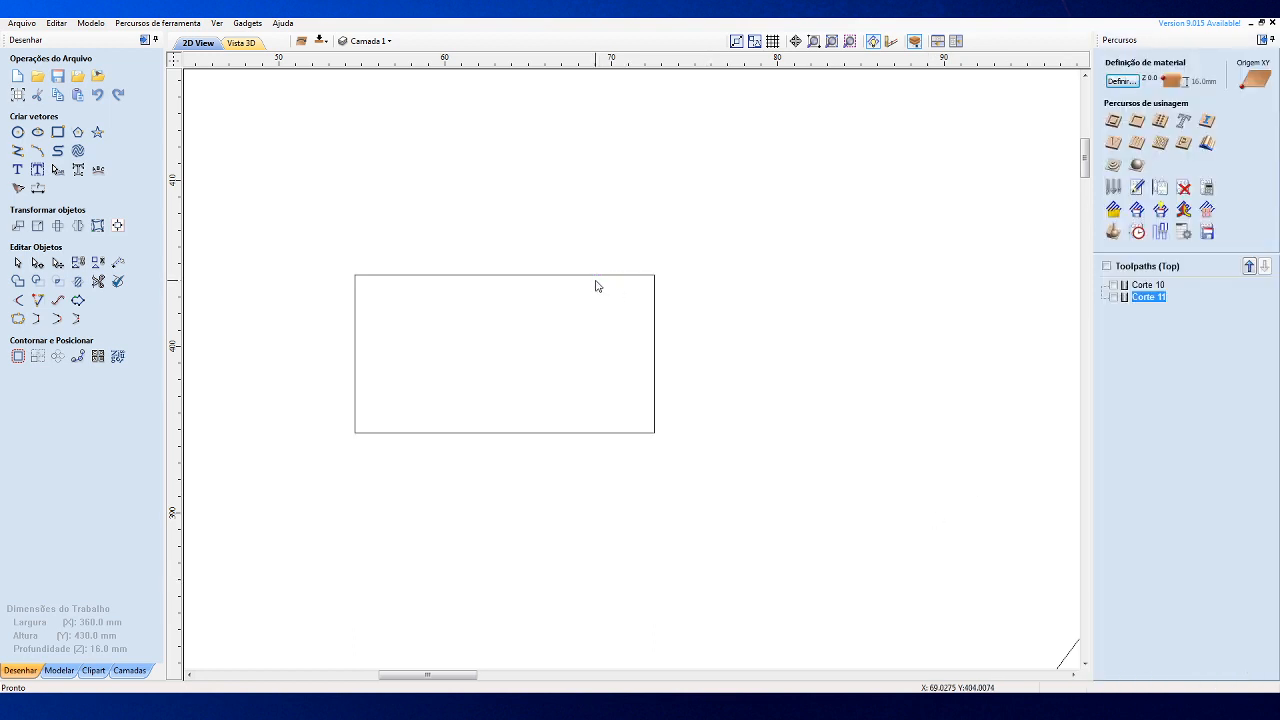
pyautogui.click(595, 277)
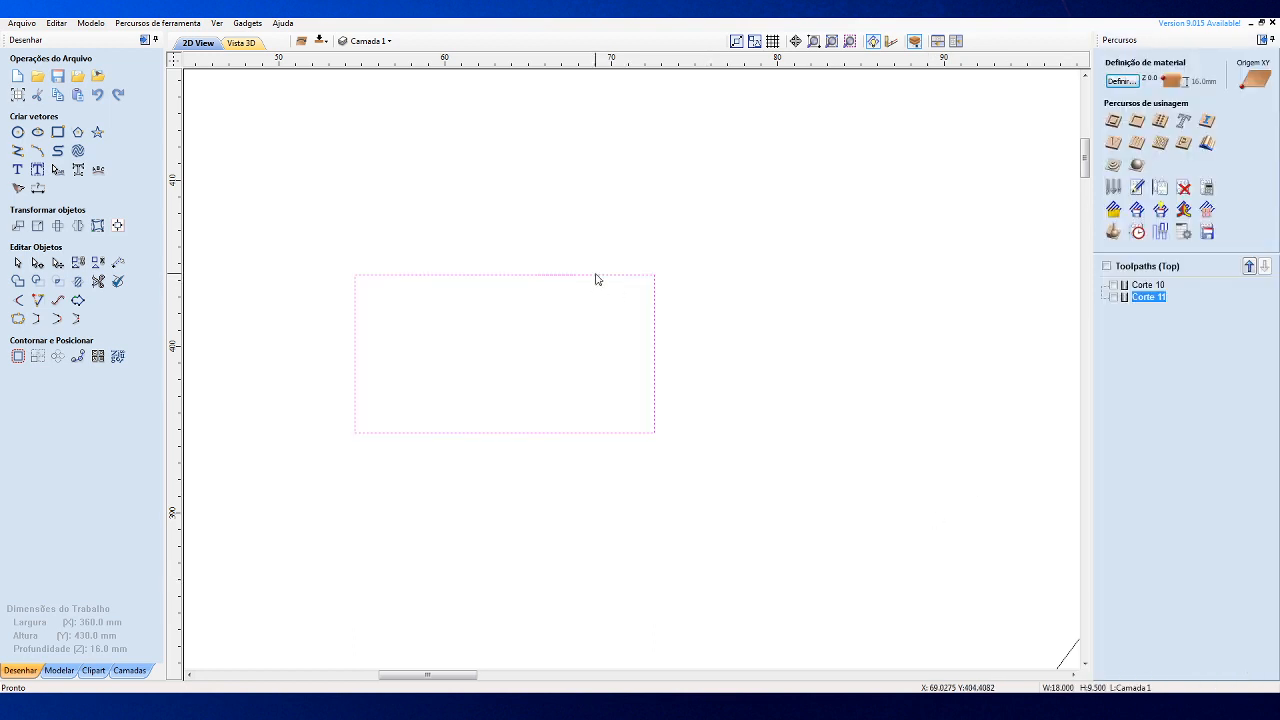
pyautogui.click(1113, 120)
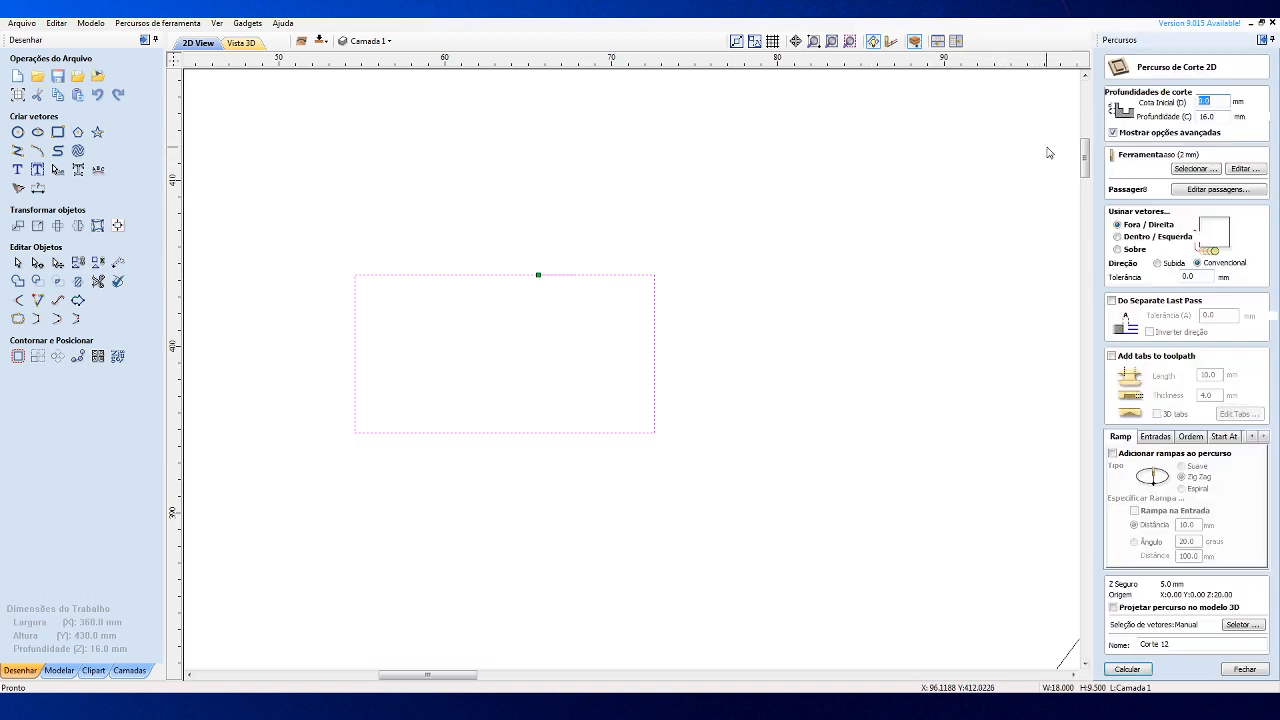
pyautogui.click(1130, 669)
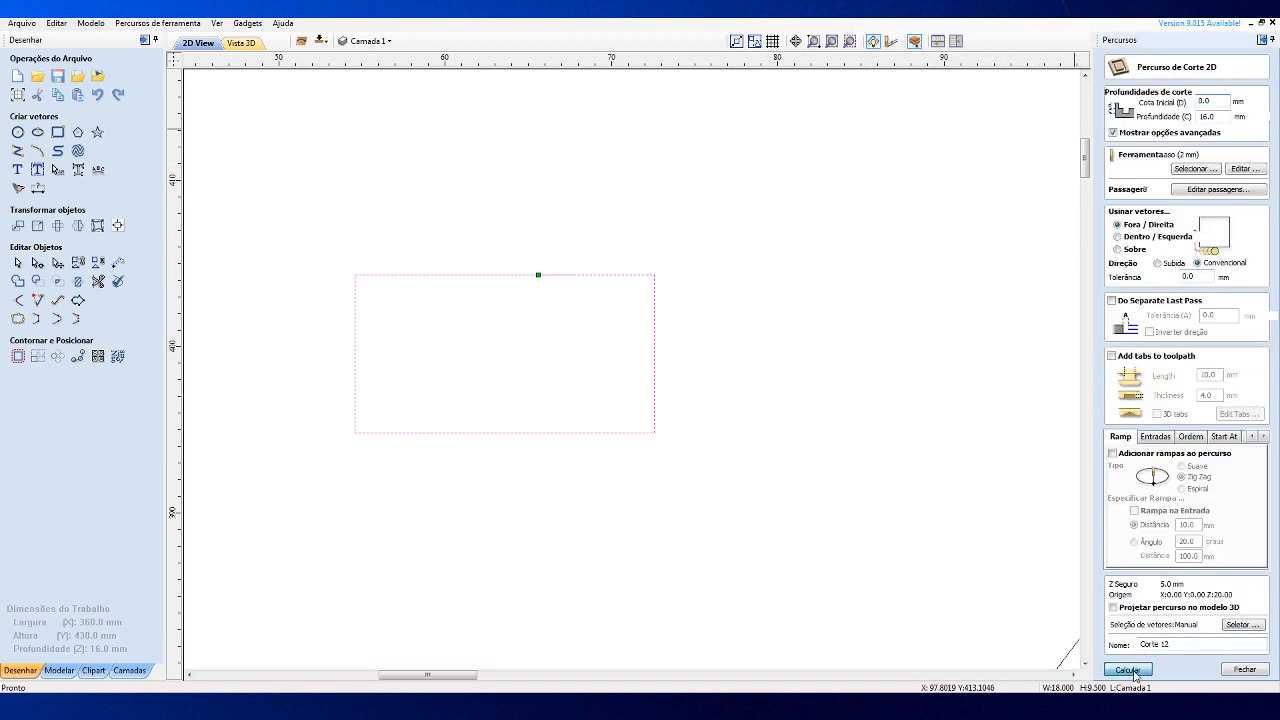
pyautogui.click(639, 374)
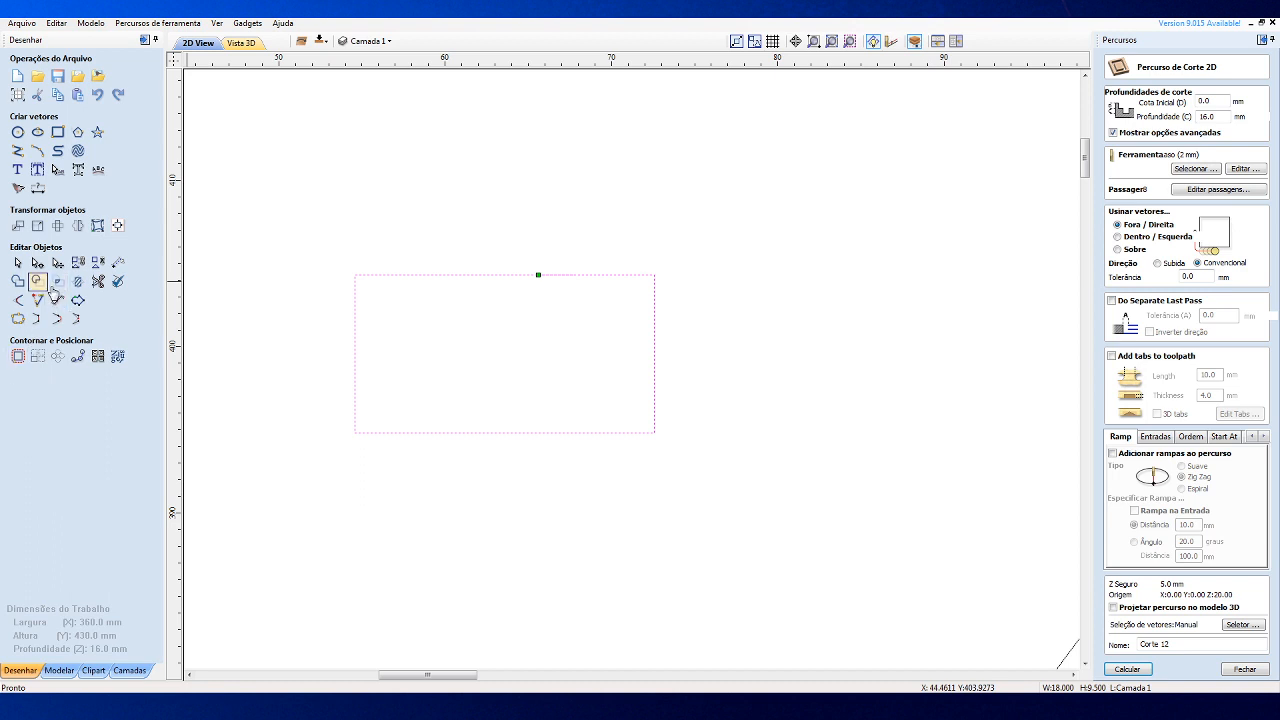
# Validate the bridged rectangle for zero-length spans, overlaps and intersections, and examine the issues marked on its top edge.
pyautogui.click(118, 281)
pyautogui.click(112, 289)
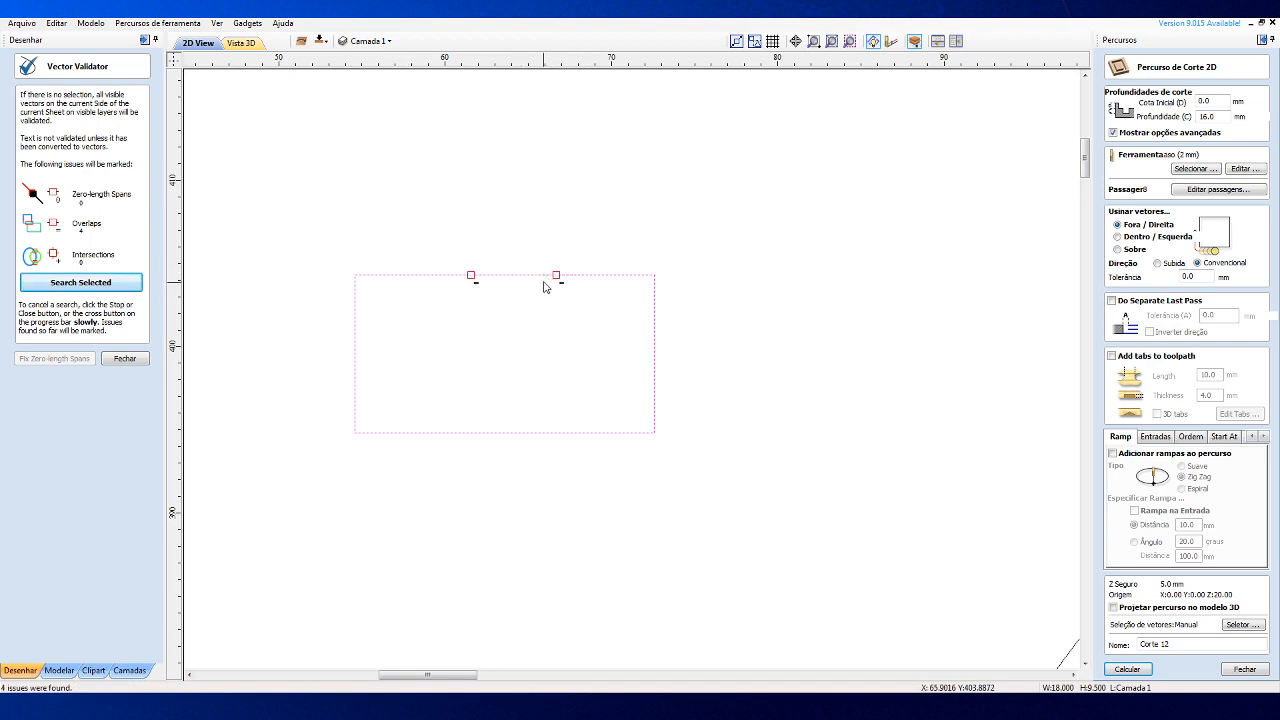
pyautogui.click(545, 283)
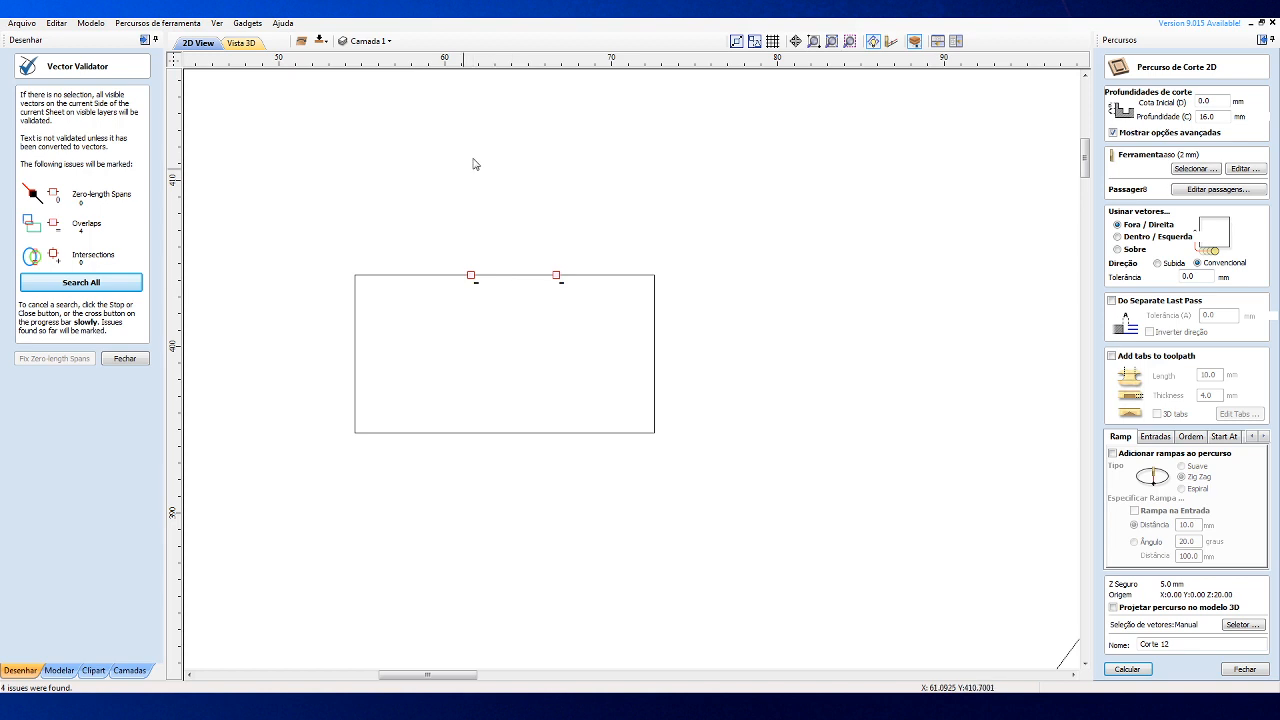
pyautogui.click(126, 358)
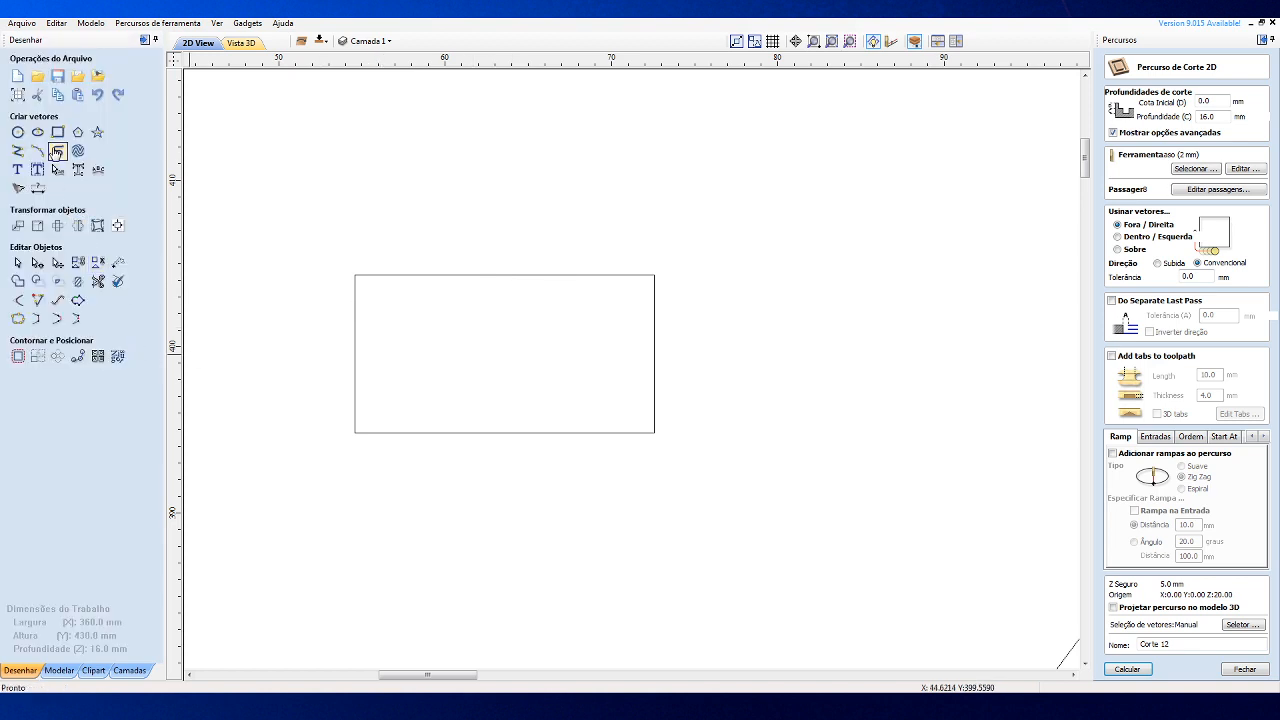
# Draw a straight-cornered helper rectangle about 14.25 by 6.25 mm across the existing rectangle's top edge, covering the overlapping section.
pyautogui.click(58, 132)
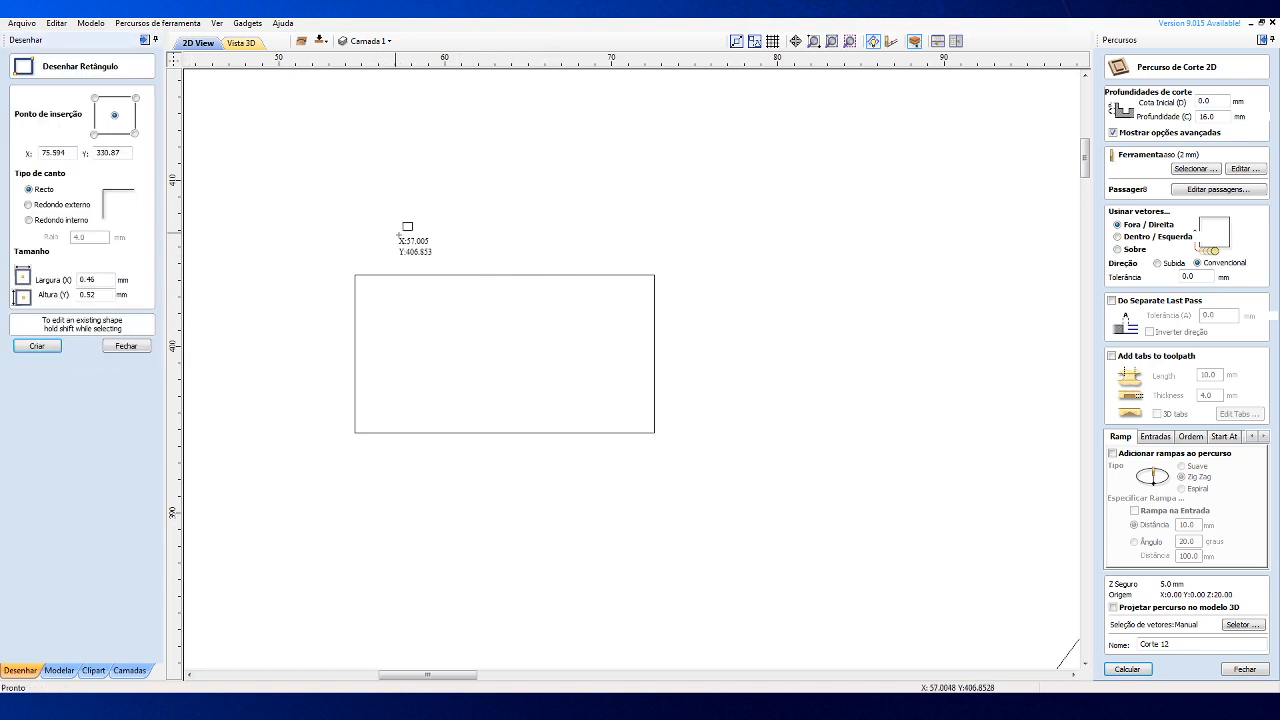
pyautogui.moveTo(393, 227); pyautogui.dragTo(628, 330)
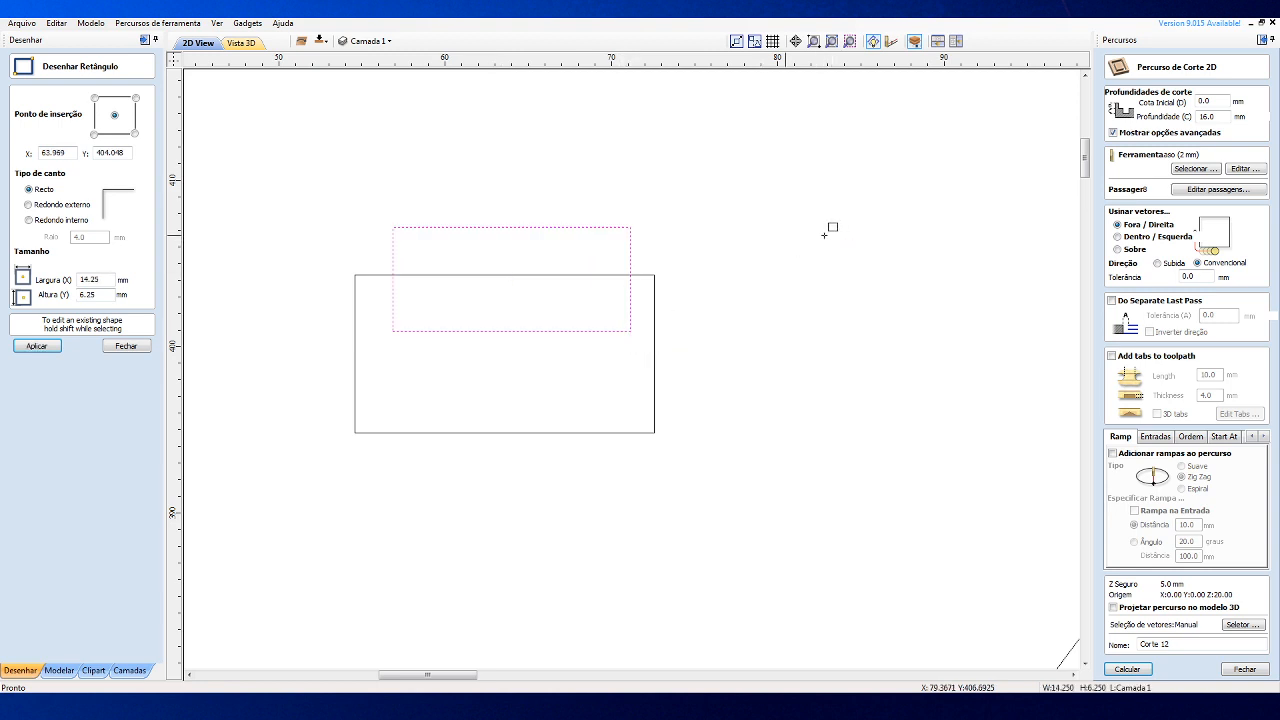
pyautogui.click(126, 346)
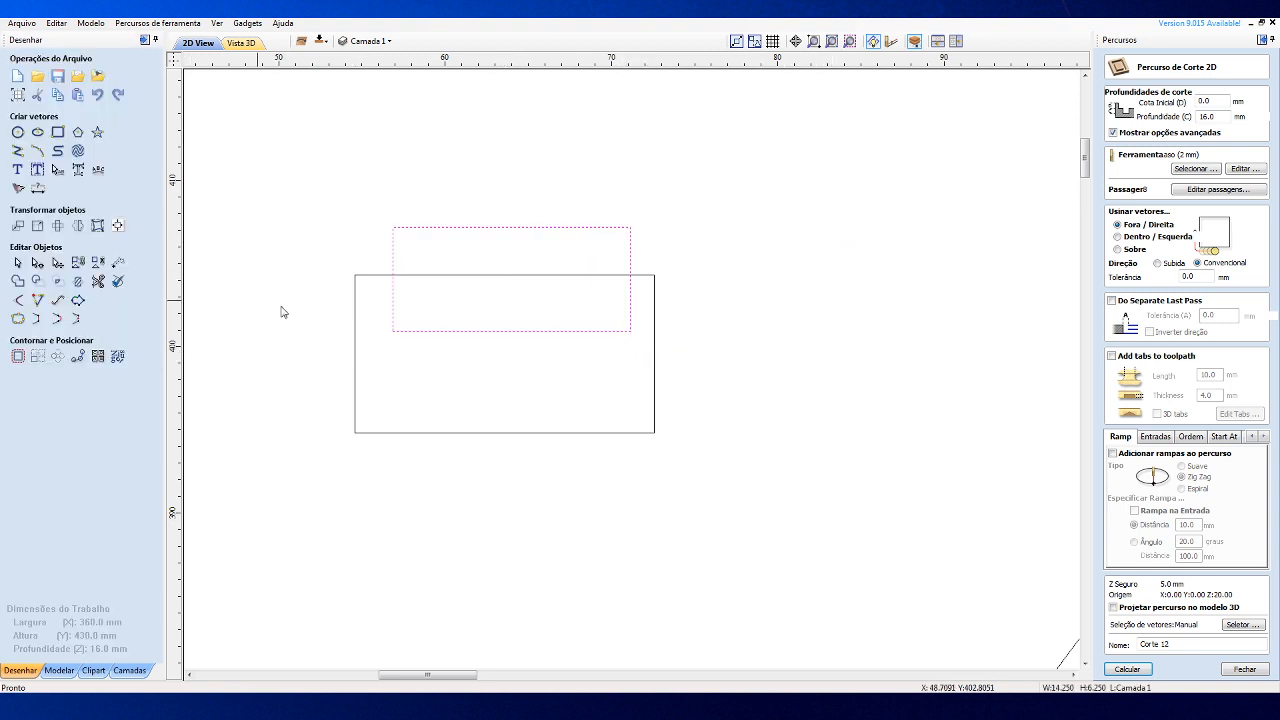
# Trim away the overlapping top-edge sections inside the helper rectangle, along with the helper rectangle itself.
pyautogui.click(100, 281)
pyautogui.click(497, 275)
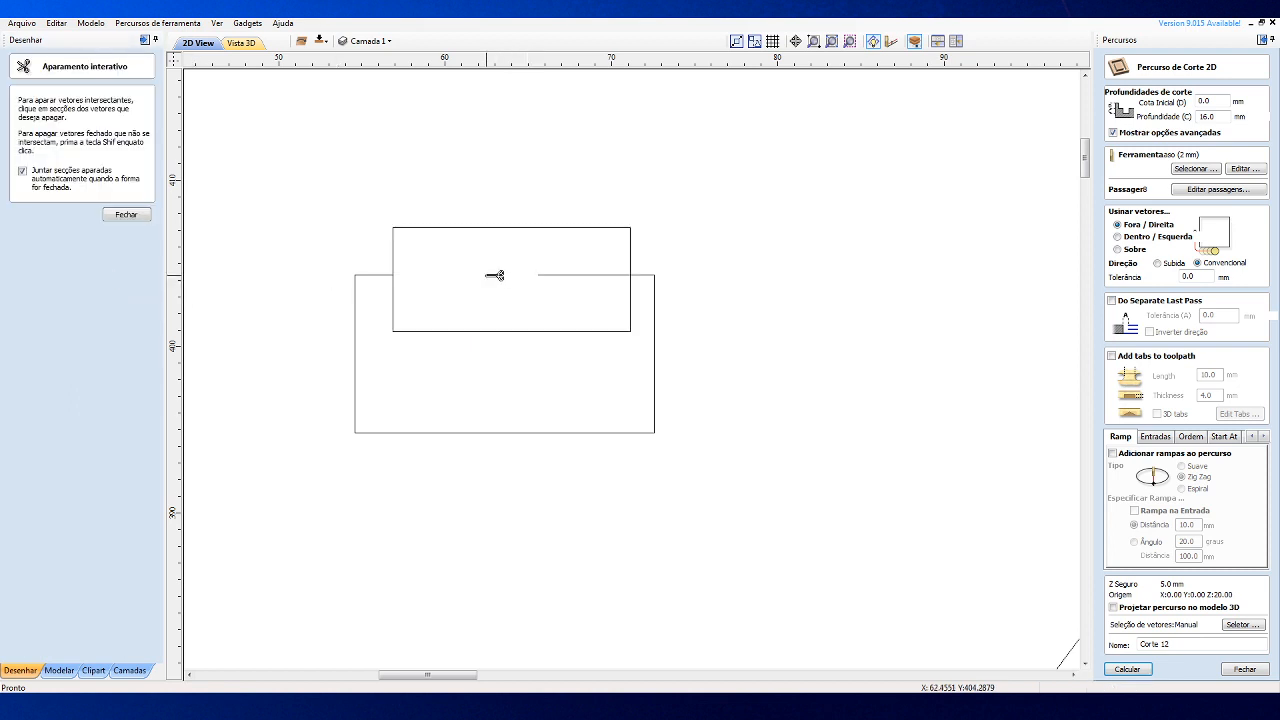
pyautogui.click(586, 276)
pyautogui.click(558, 275)
pyautogui.click(514, 228)
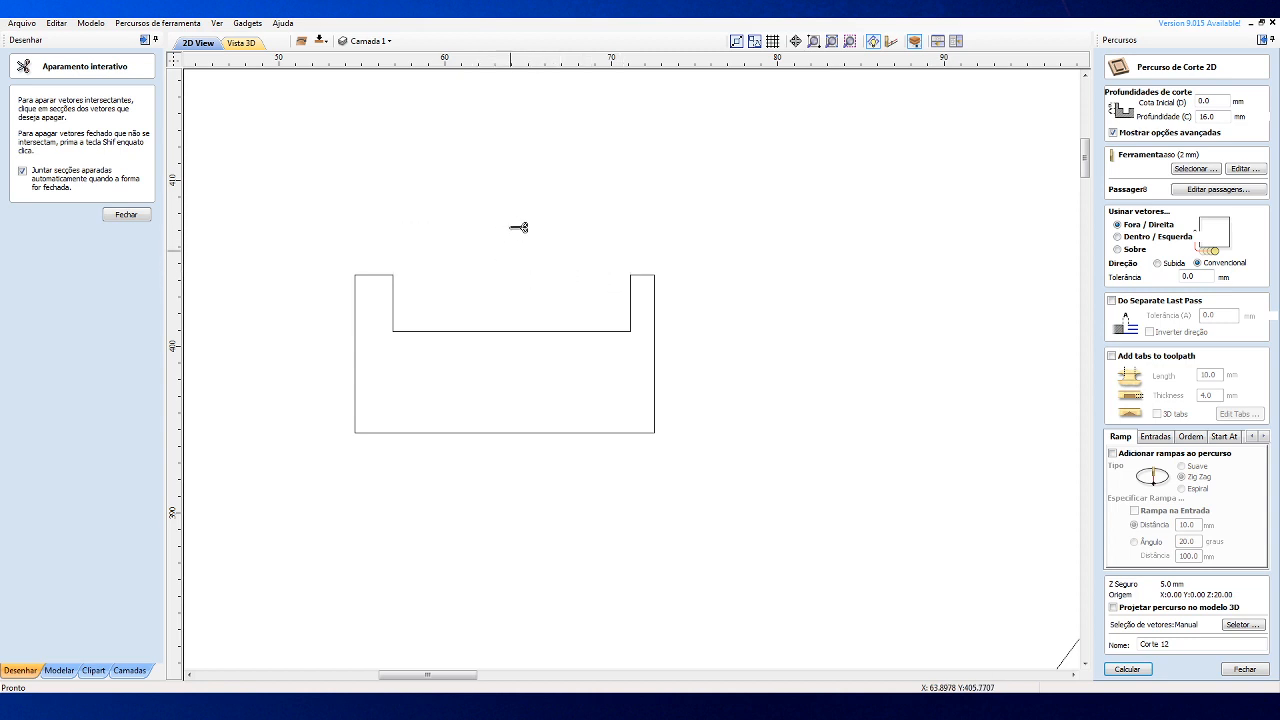
pyautogui.click(523, 331)
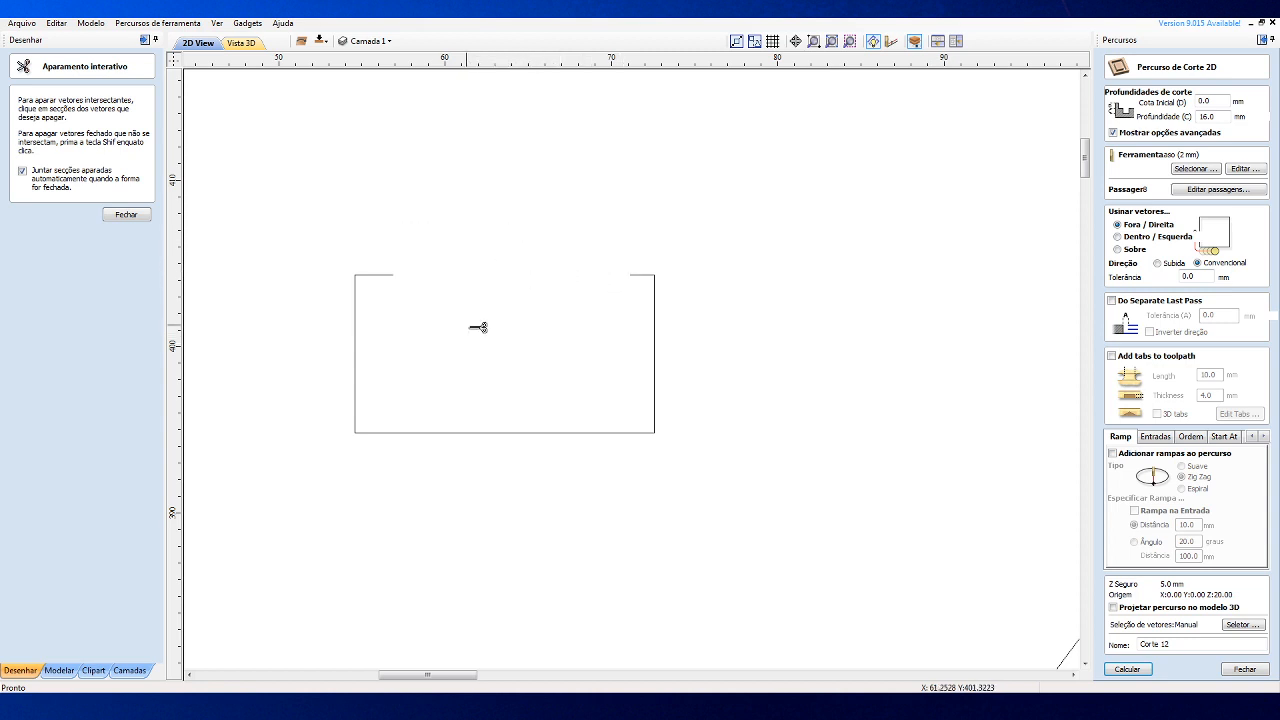
pyautogui.click(126, 216)
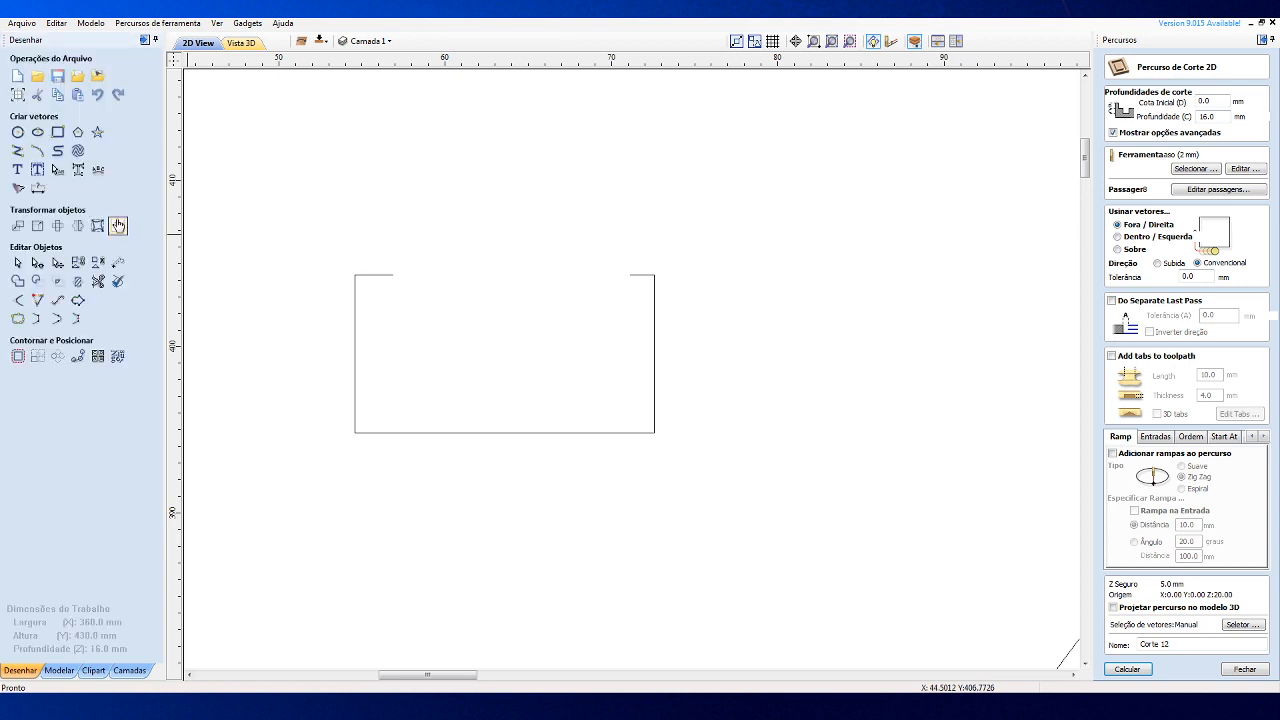
# Close the rectangle's top gap with a straight line and calculate its outside 2D cut toolpath, 16 mm deep.
pyautogui.rightClick(383, 279)
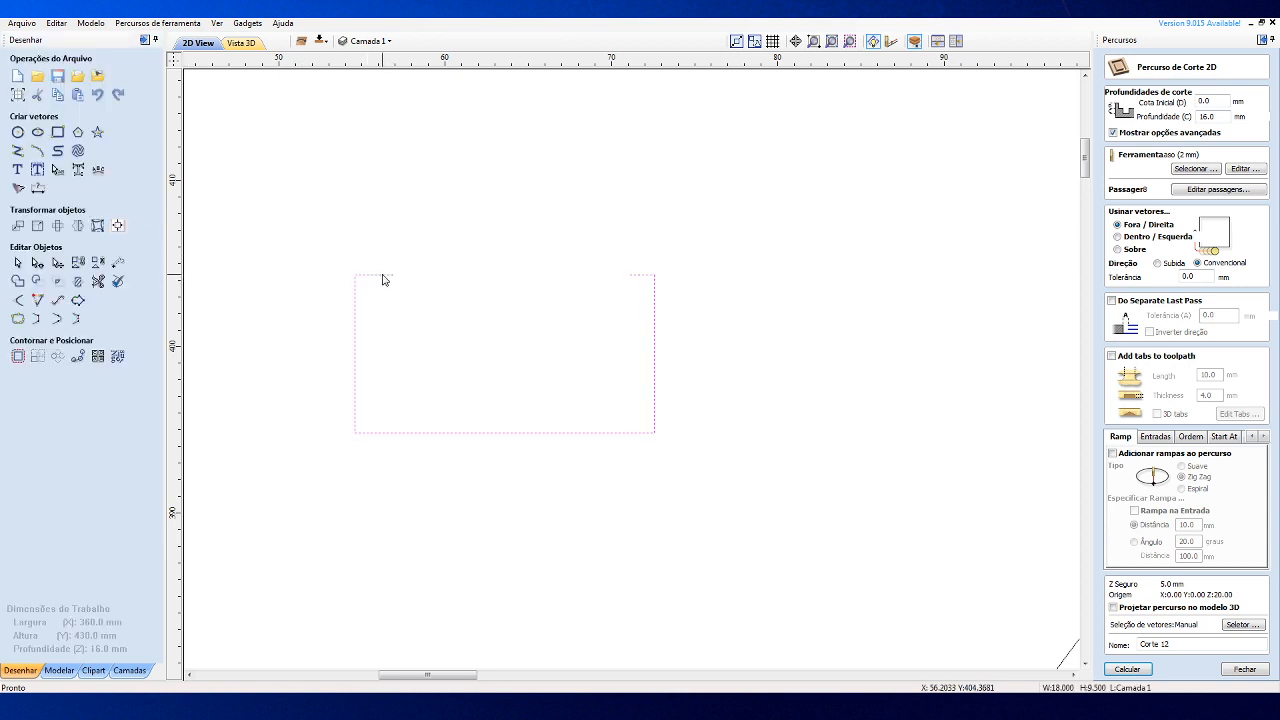
pyautogui.moveTo(440, 487)
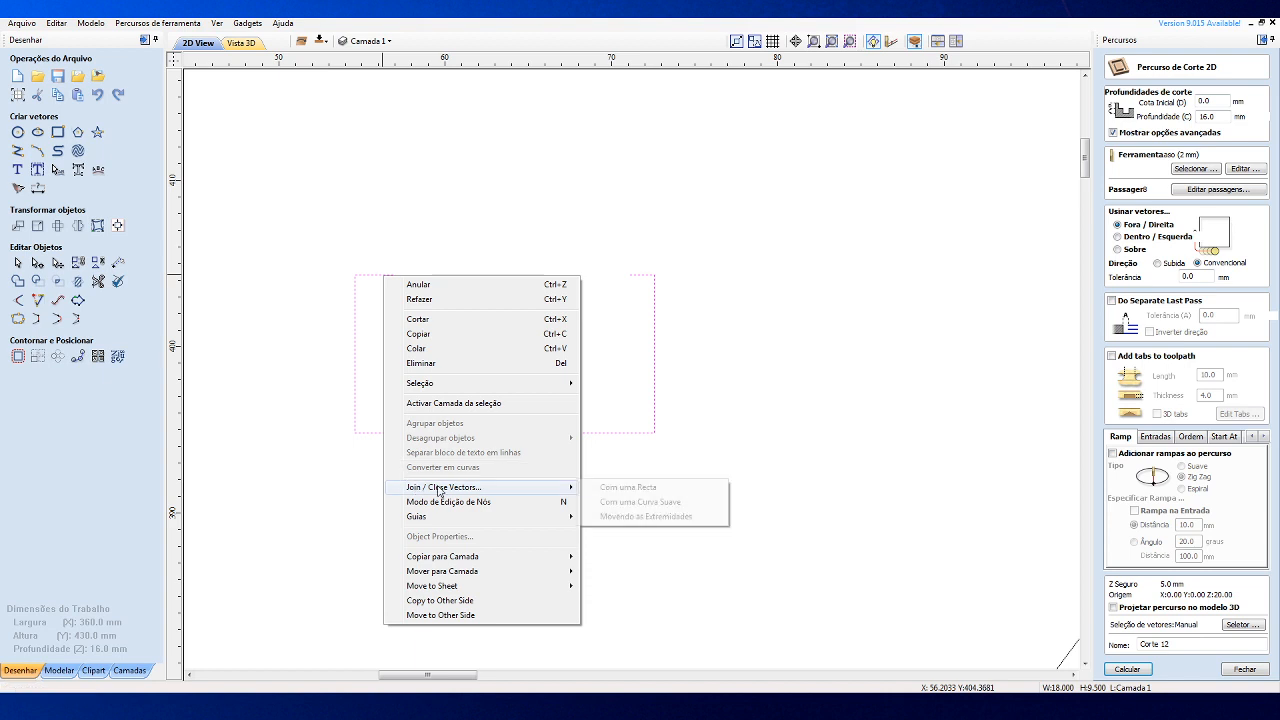
pyautogui.click(606, 486)
pyautogui.click(710, 346)
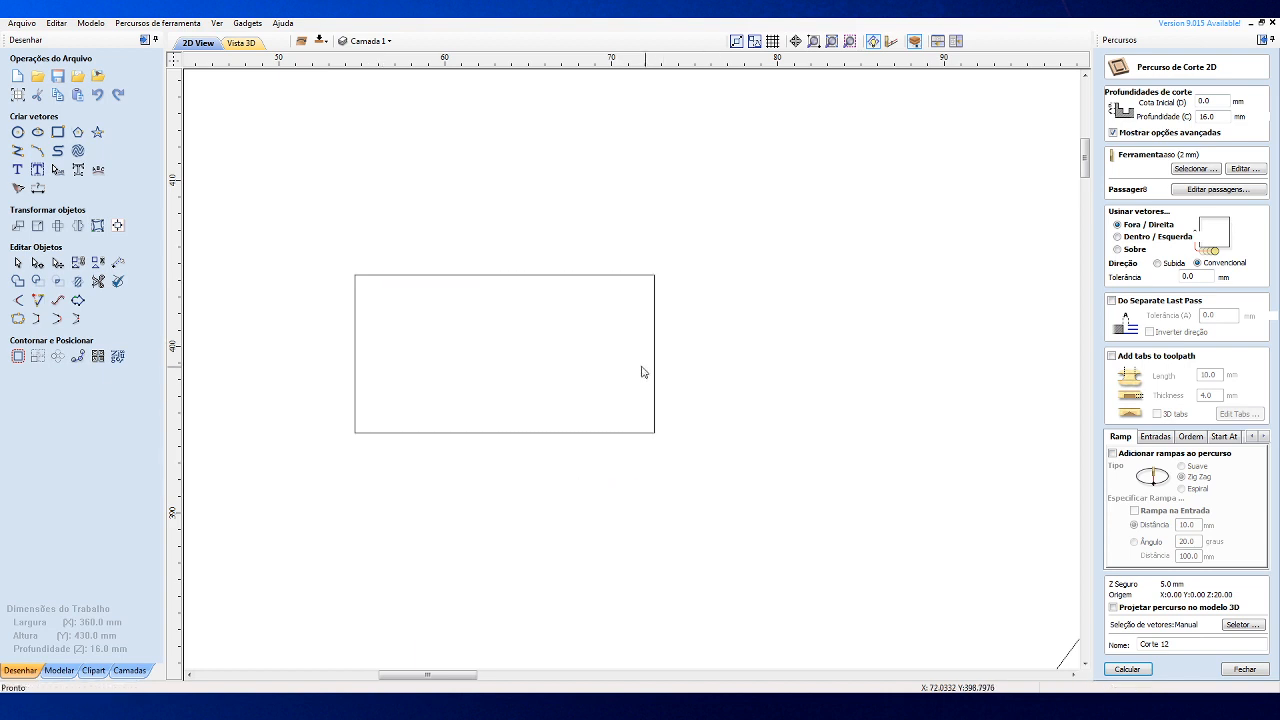
pyautogui.click(654, 372)
pyautogui.click(1127, 668)
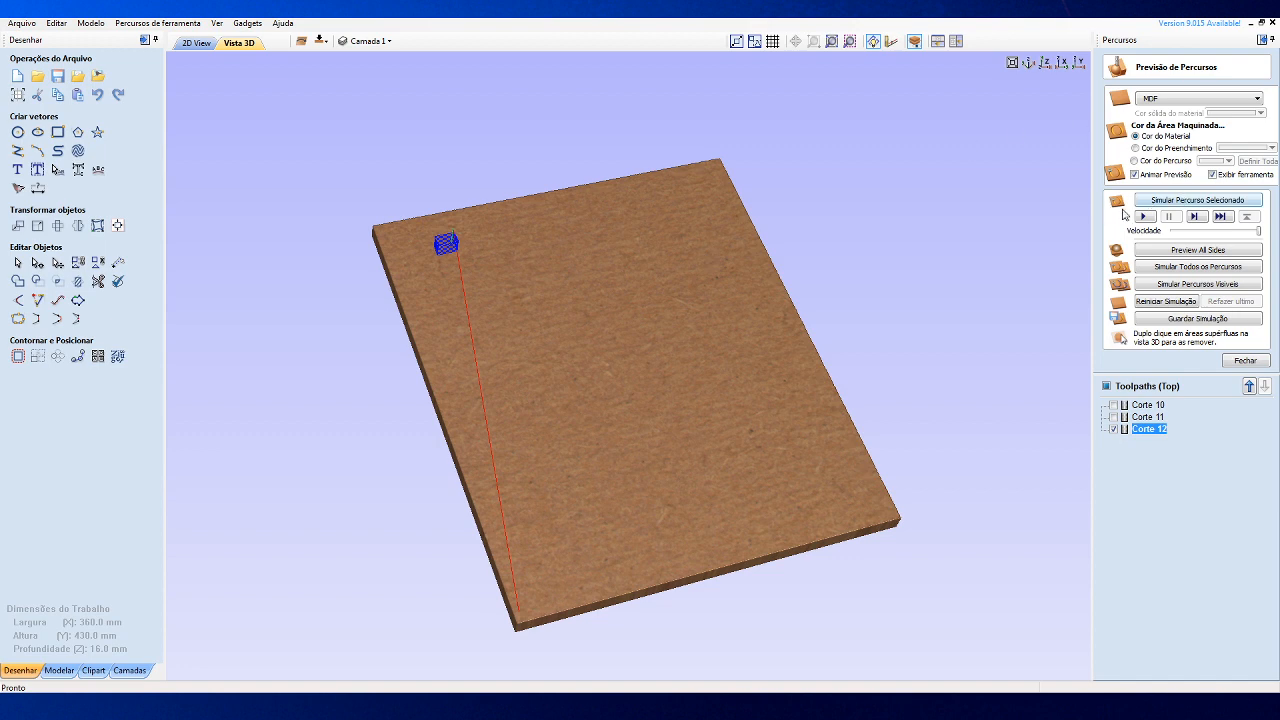
# Simulate the new rectangle cut in 3D and remove the surplus sheet material around the cut-out block.
pyautogui.click(1144, 216)
pyautogui.scroll(2, 435, 240)
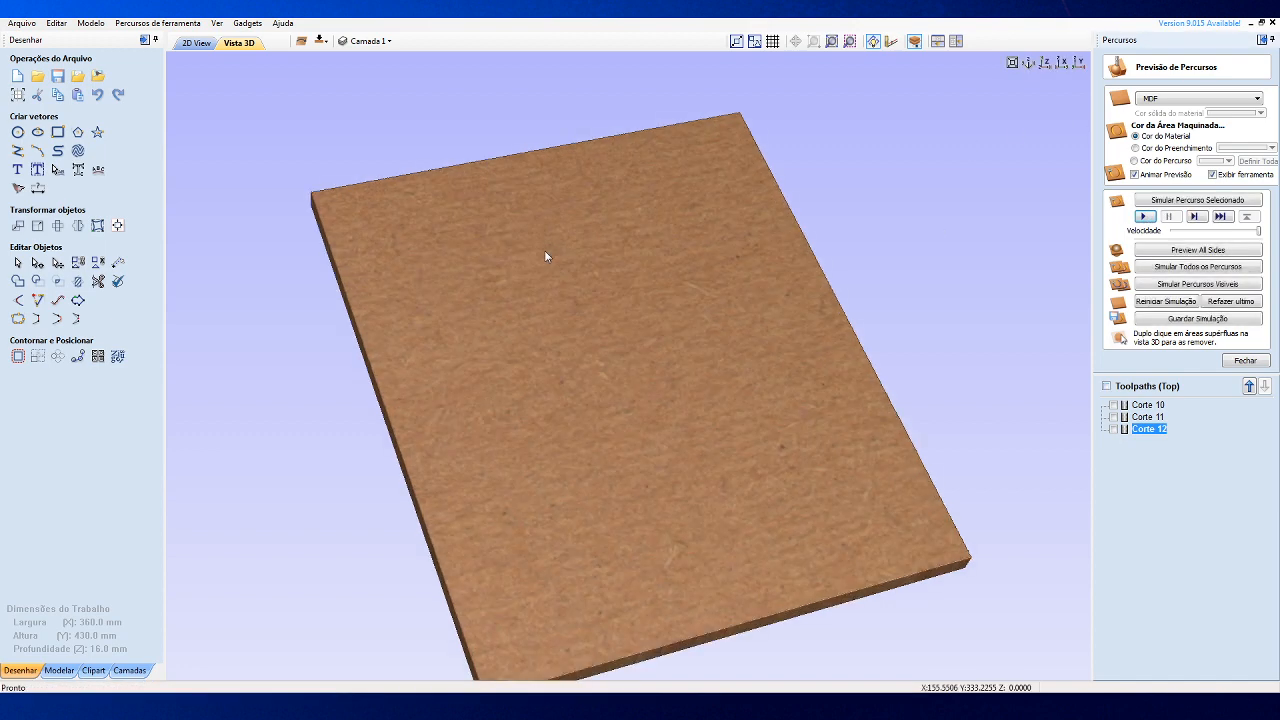
pyautogui.scroll(-5, 545, 256)
pyautogui.moveTo(400, 217); pyautogui.dragTo(405, 250)
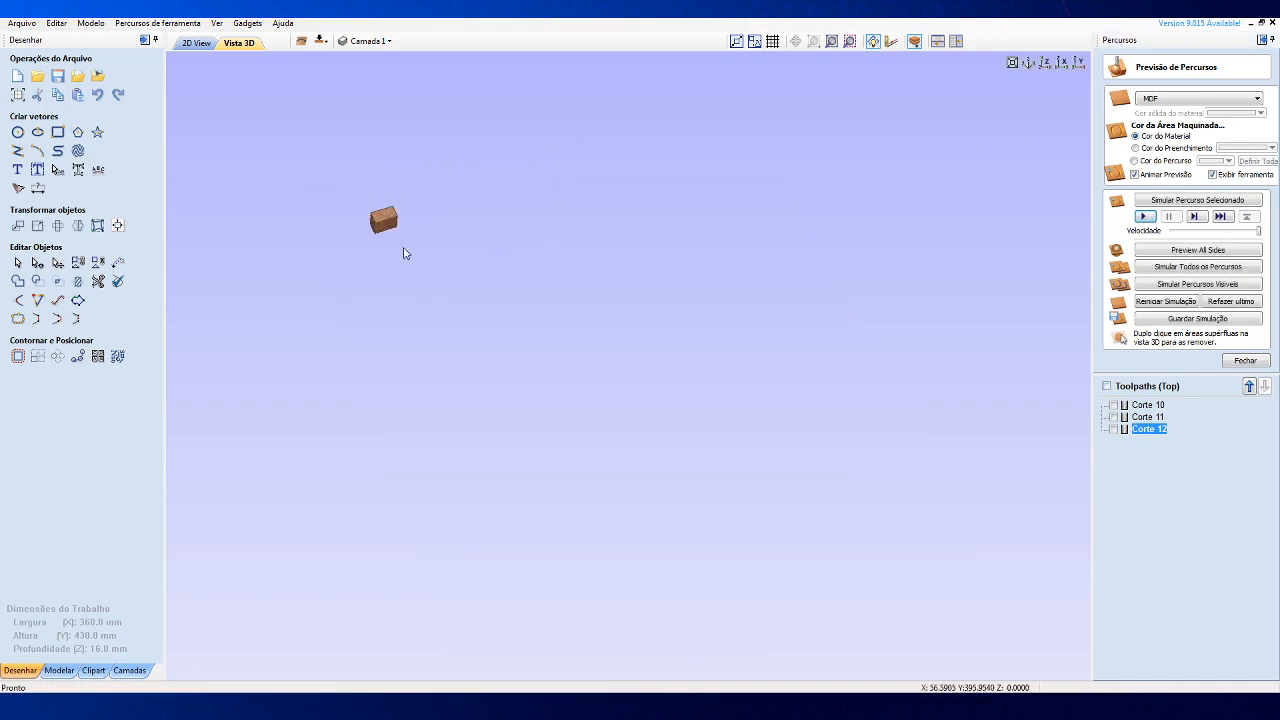
# Close the toolpath simulation of the cut-out block and return to the 2D drawing view.
pyautogui.scroll(2, 374, 213)
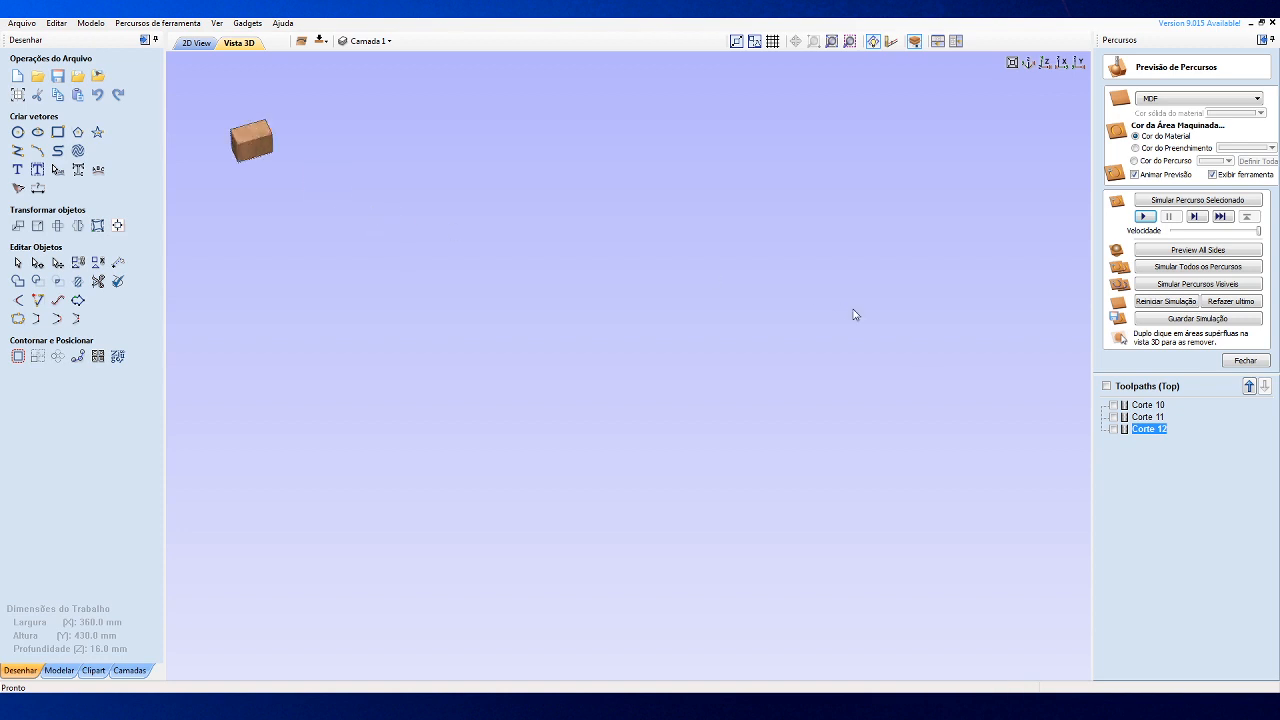
pyautogui.click(1244, 361)
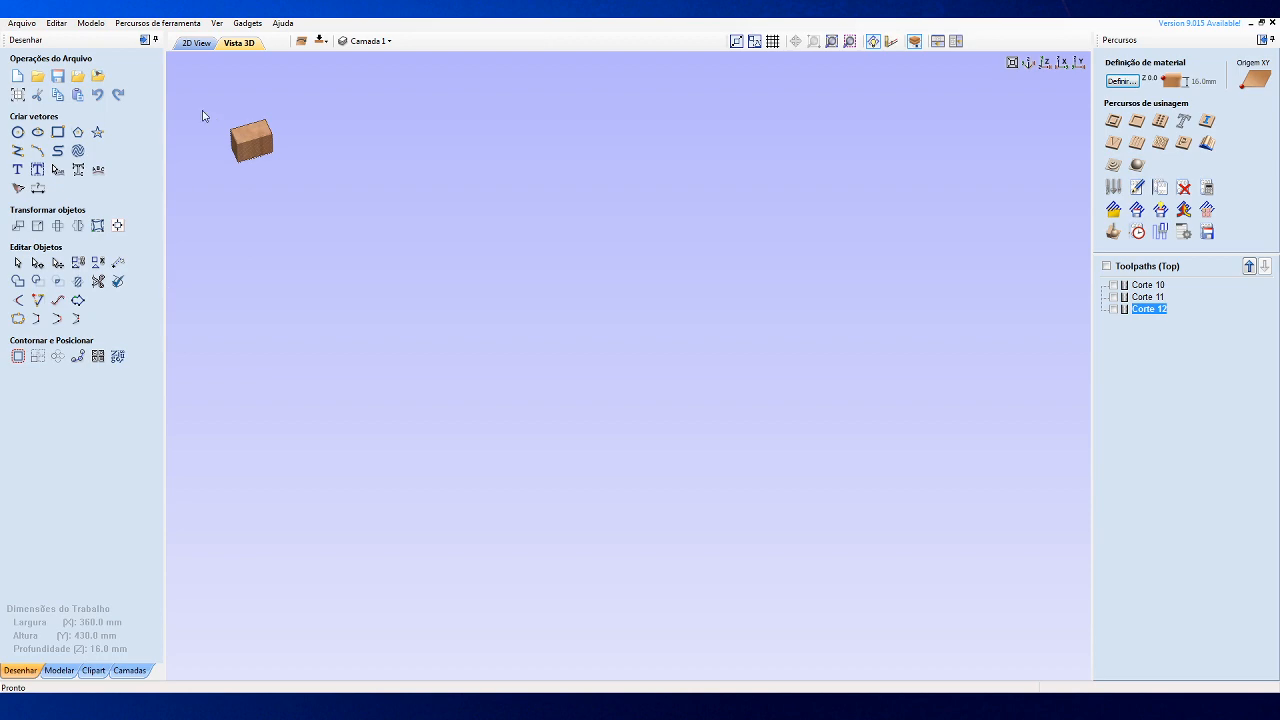
pyautogui.click(196, 43)
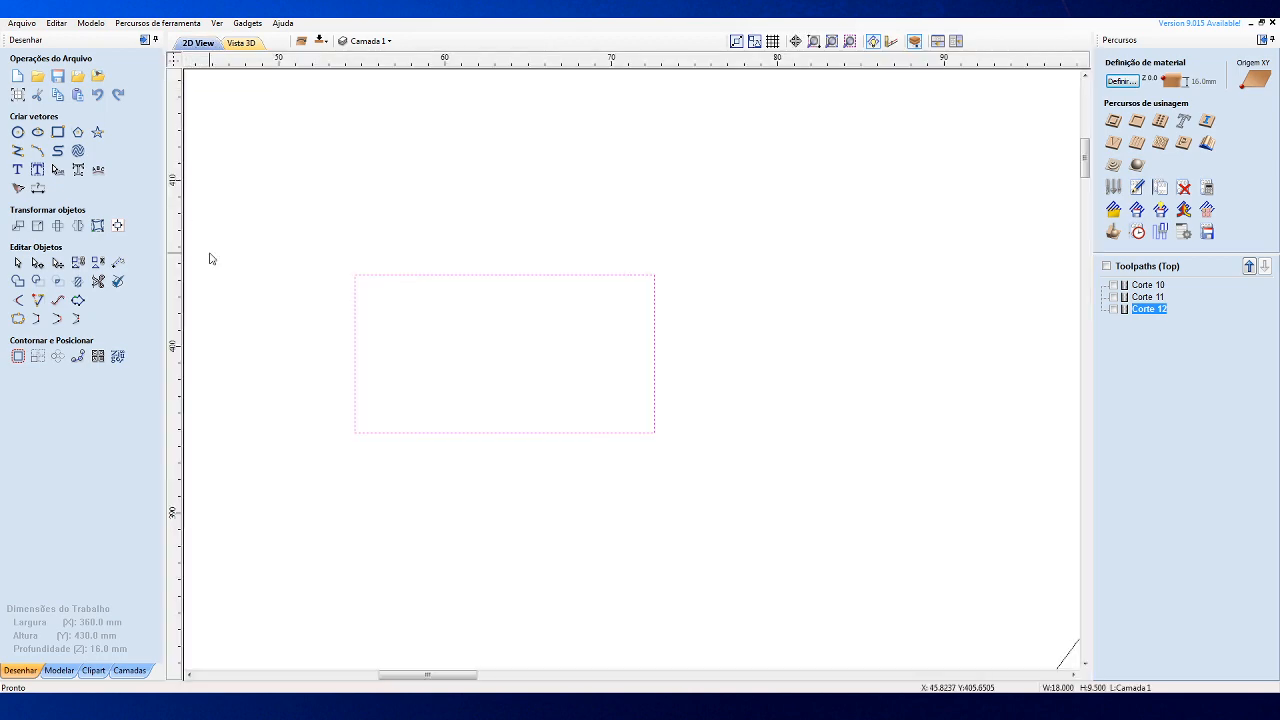
# Examine the repaired rectangles, circle and jagged outlines in the drawing, and select the rectangle nearest the sheet's left edge.
pyautogui.scroll(3, 209, 257)
pyautogui.scroll(-3, 386, 272)
pyautogui.scroll(2, 446, 233)
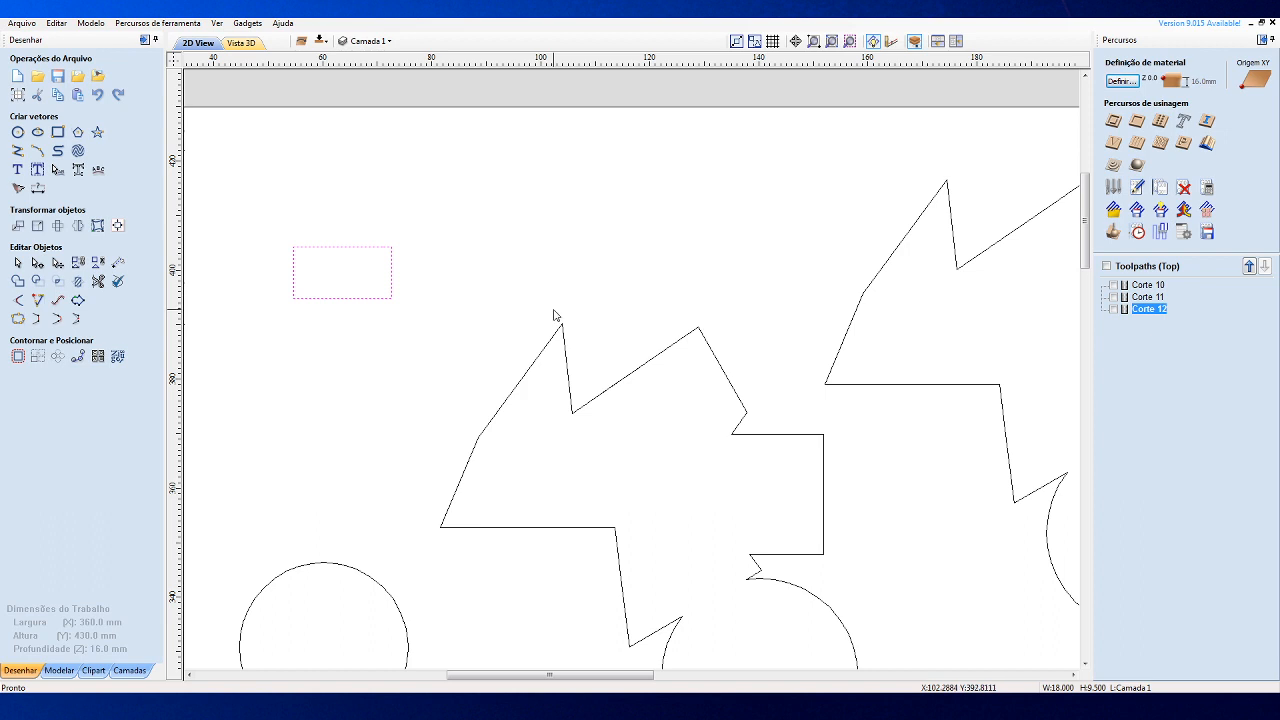
pyautogui.scroll(-3, 556, 316)
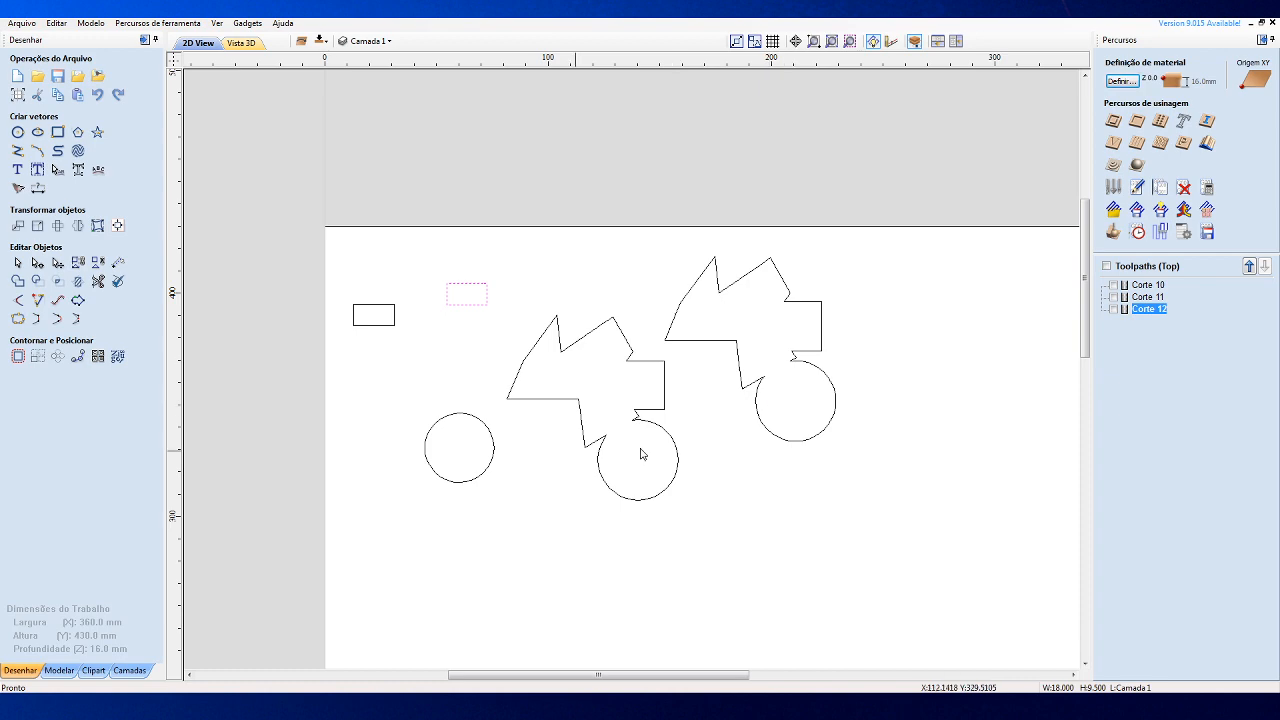
pyautogui.scroll(5, 469, 451)
pyautogui.scroll(1, 568, 432)
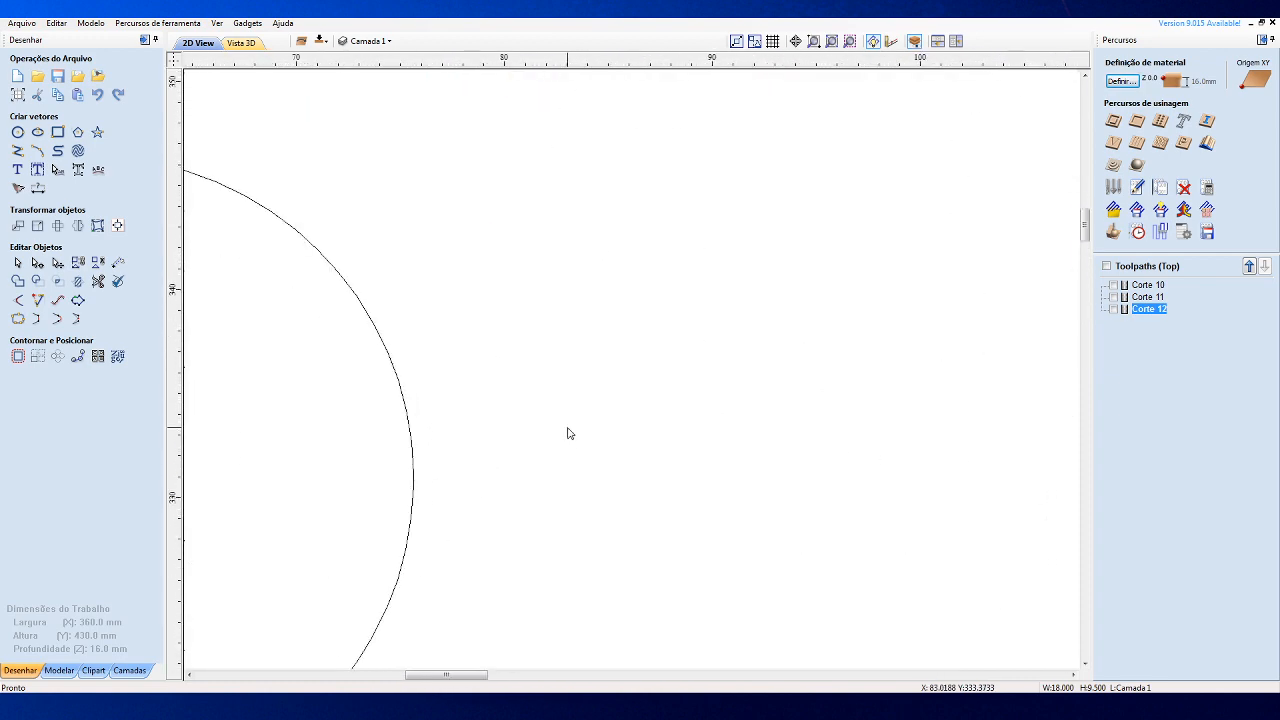
pyautogui.scroll(-3, 569, 431)
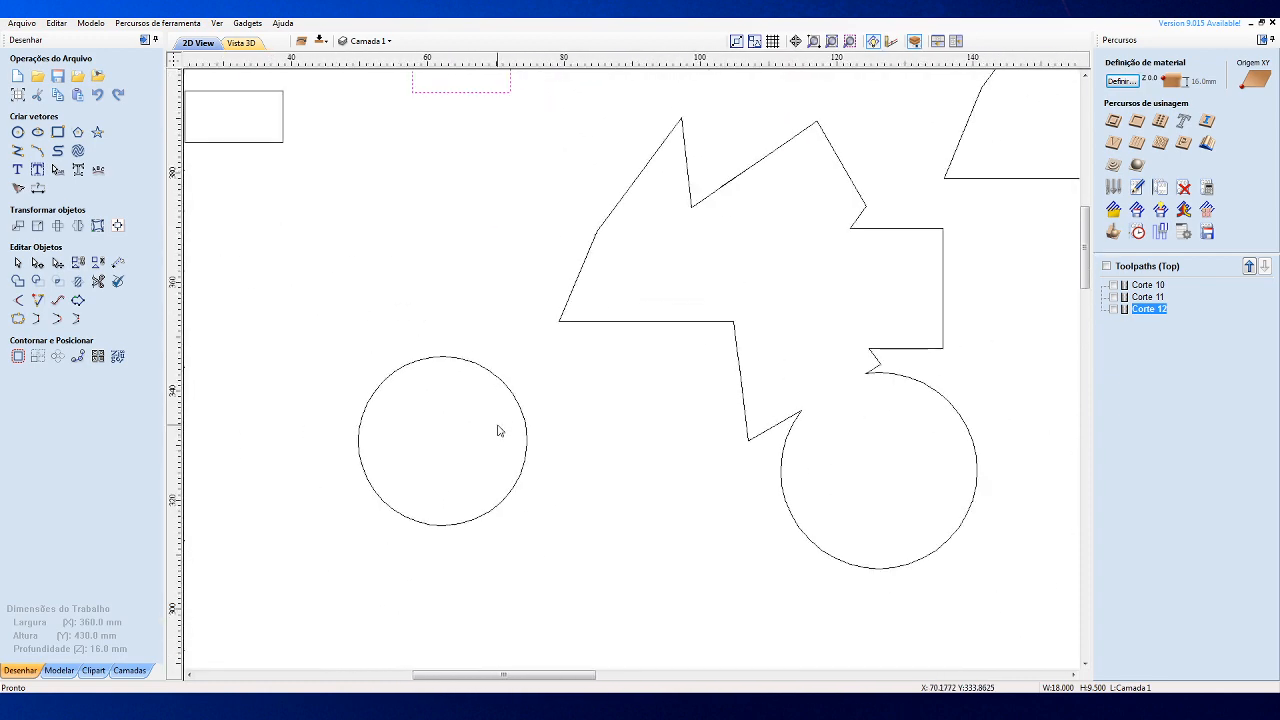
pyautogui.scroll(3, 498, 431)
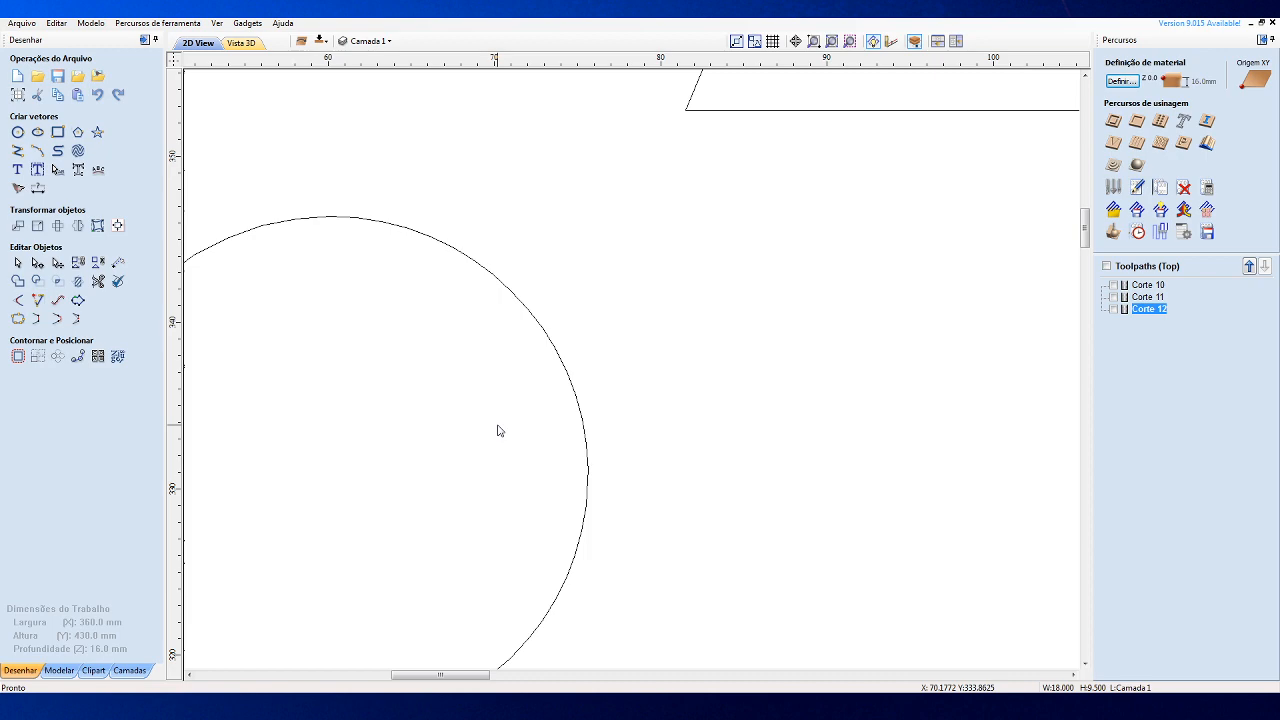
pyautogui.scroll(-4, 498, 431)
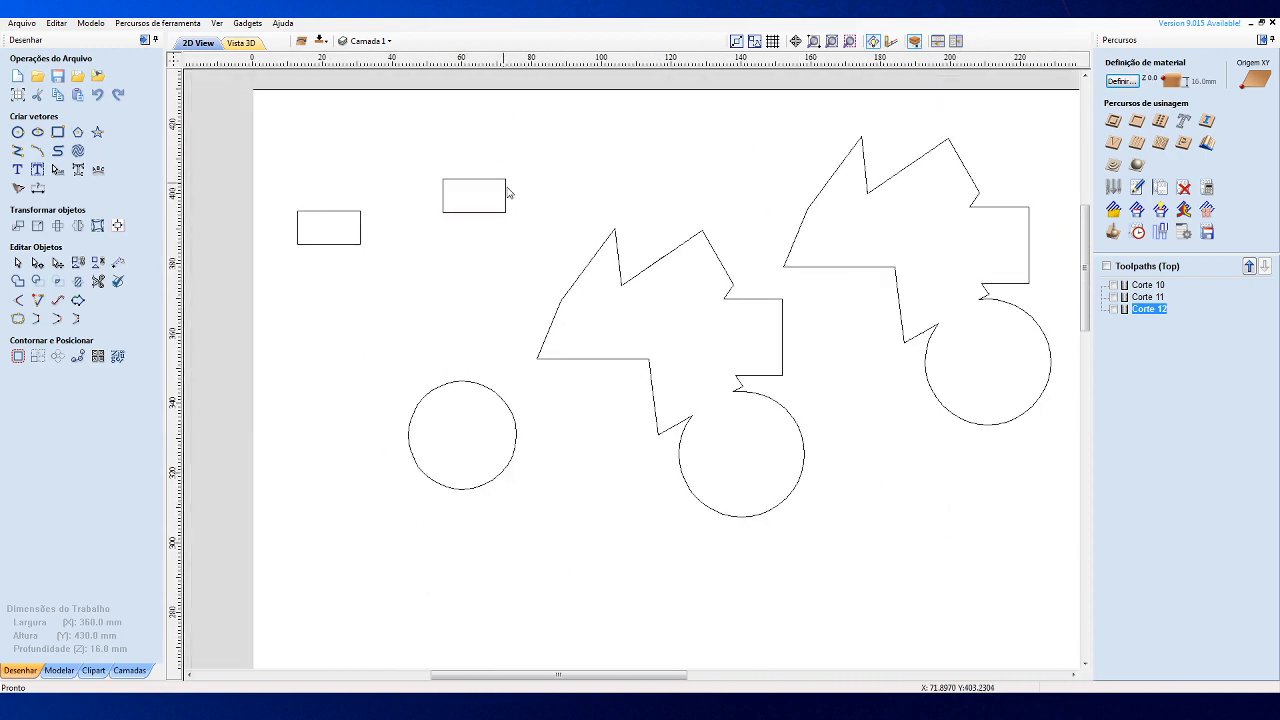
pyautogui.scroll(4, 490, 170)
pyautogui.scroll(-2, 725, 236)
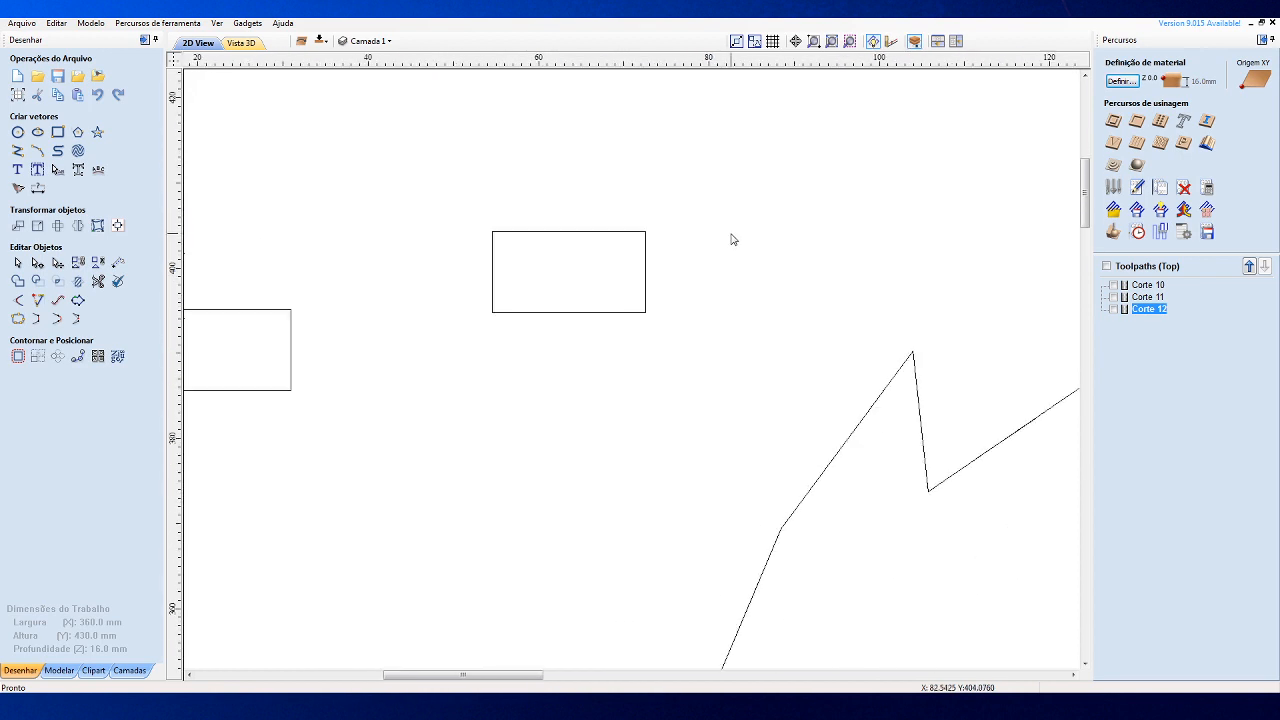
pyautogui.scroll(-2, 580, 154)
pyautogui.click(397, 239)
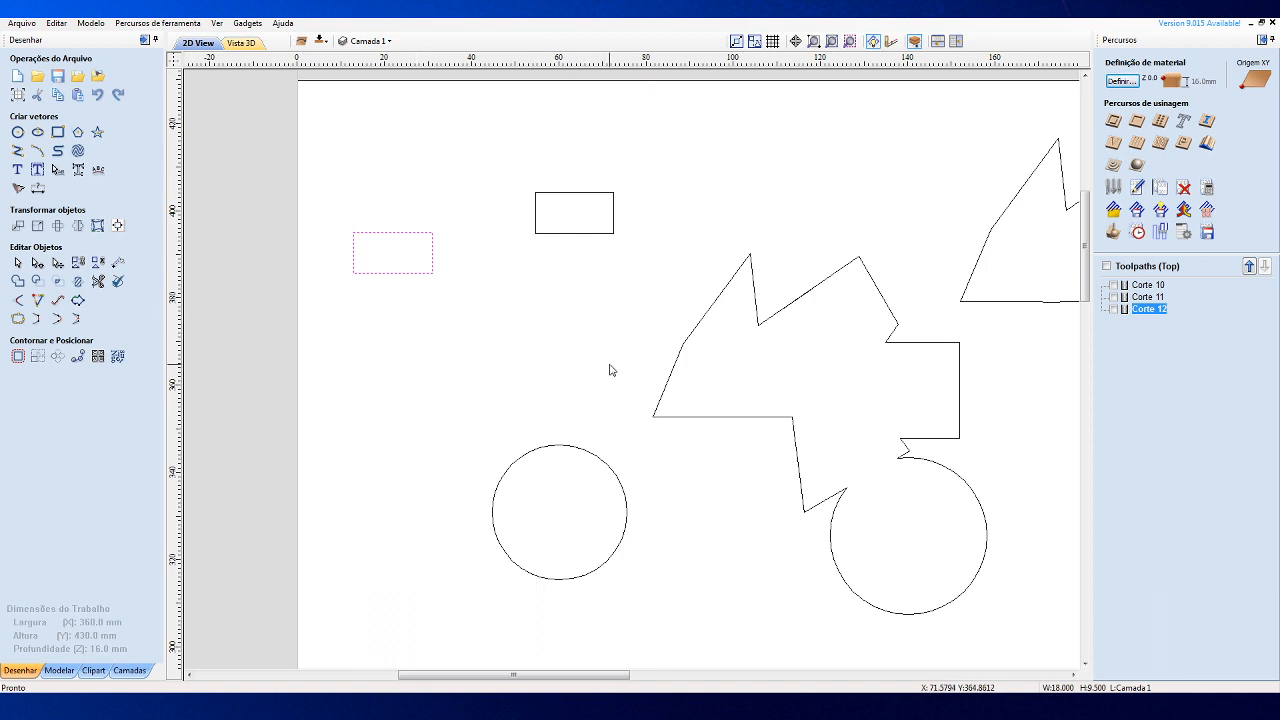
pyautogui.scroll(3, 405, 237)
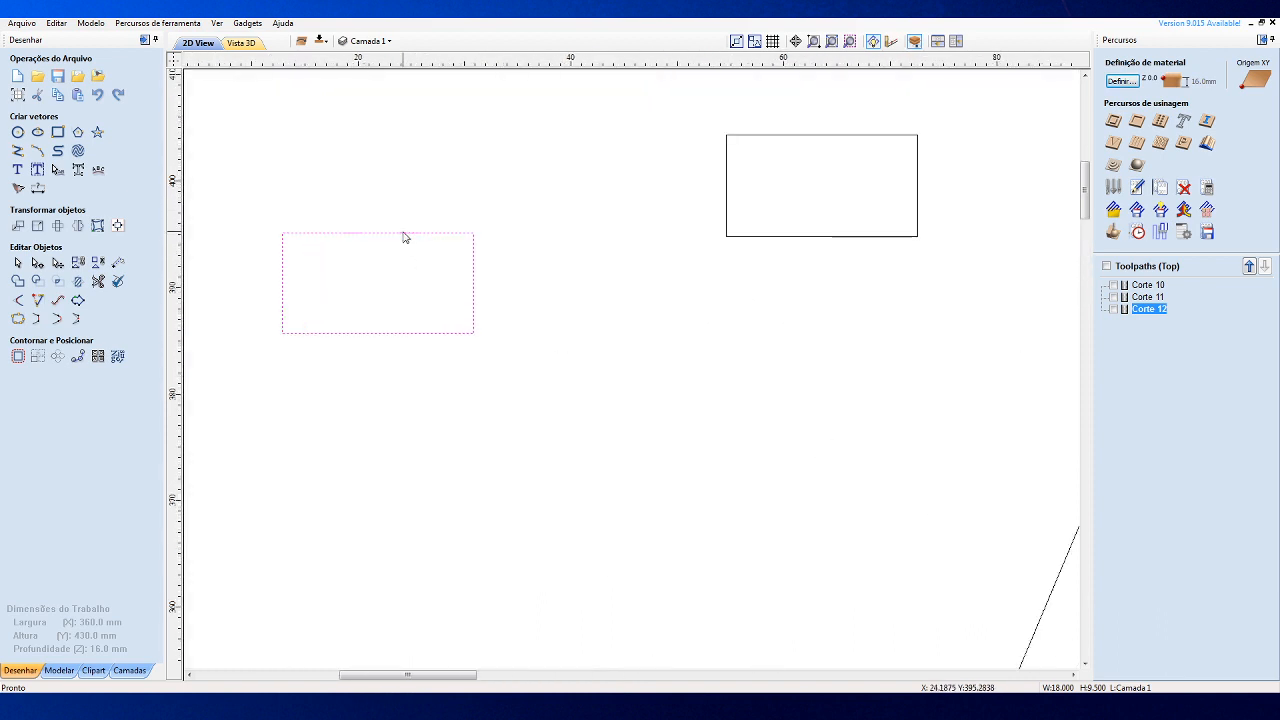